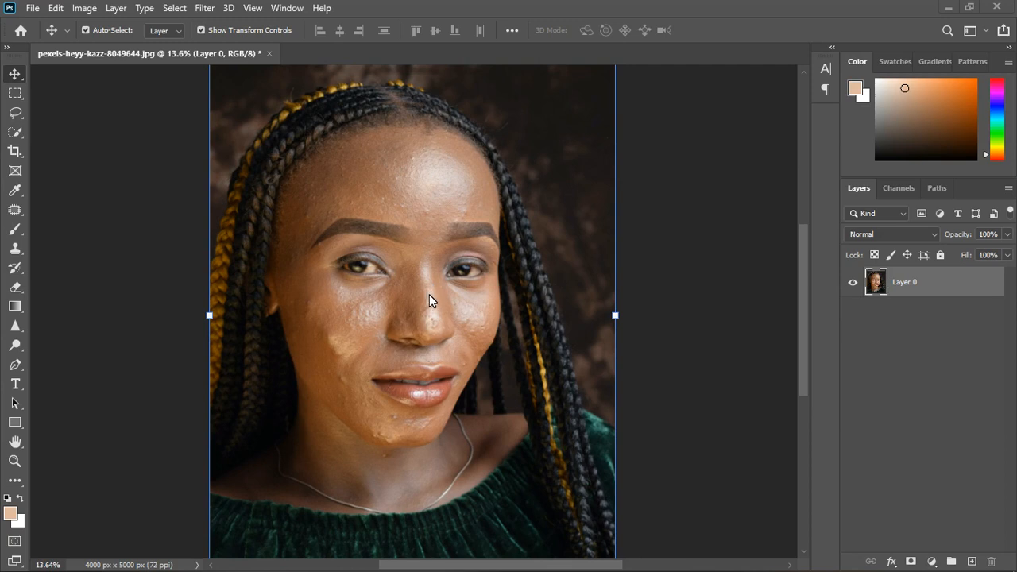
Examine the skin tone and color patches across the portrait's forehead, cheeks, chin and neck.
scroll(421, 276, "up", 2)
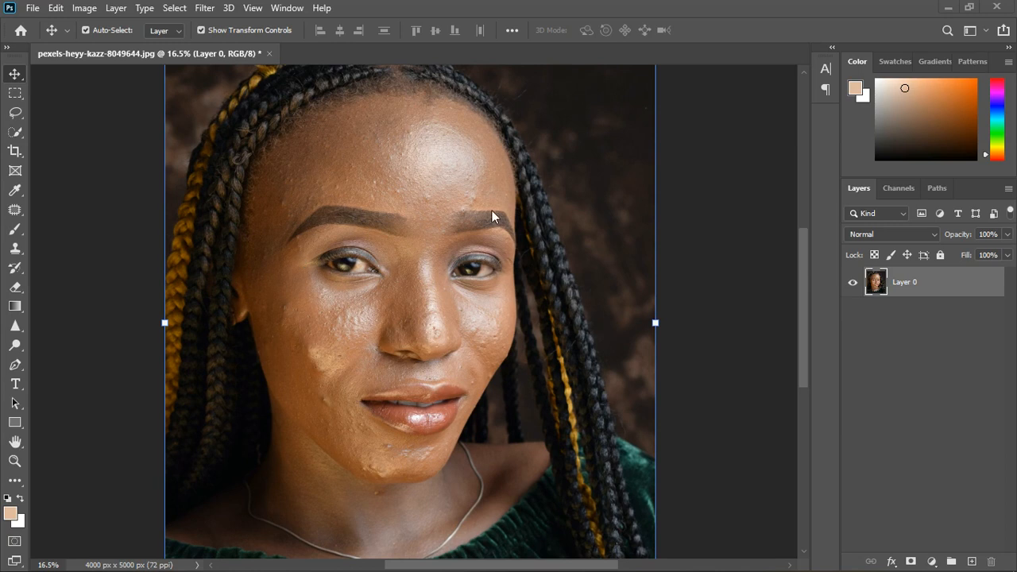
scroll(389, 197, "down", 1)
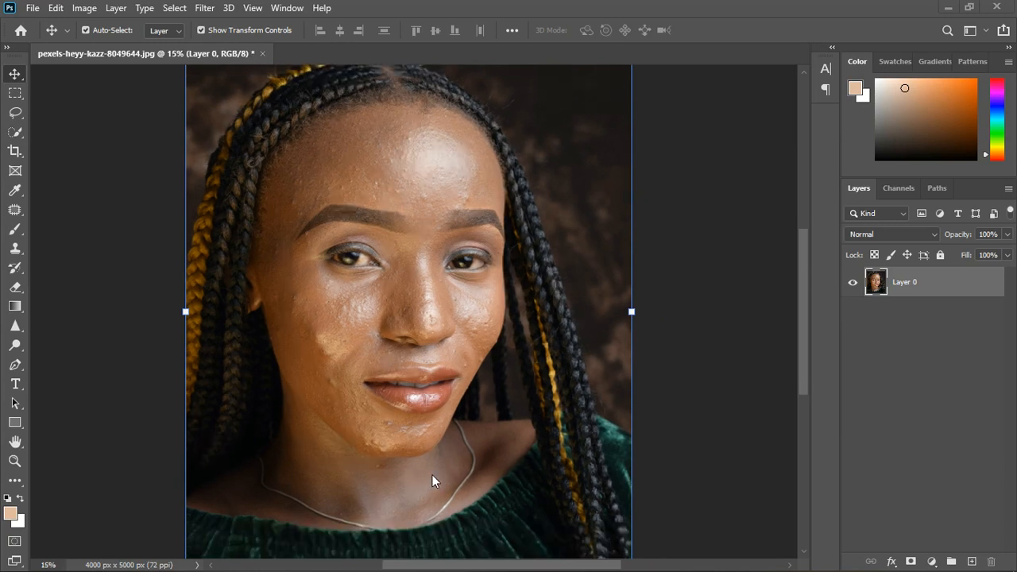
scroll(387, 504, "up", 4)
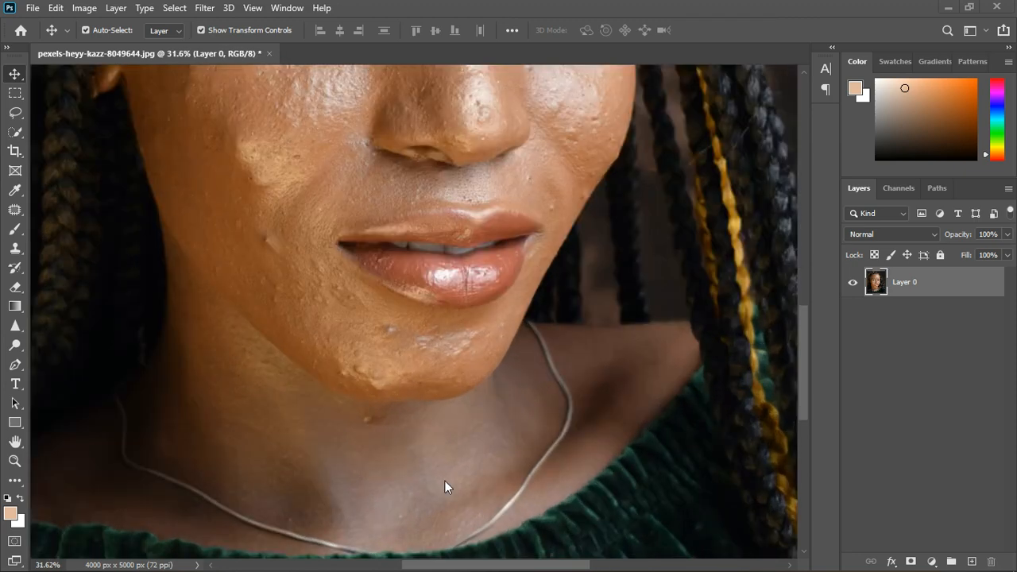
scroll(384, 513, "down", 2)
scroll(335, 334, "down", 3)
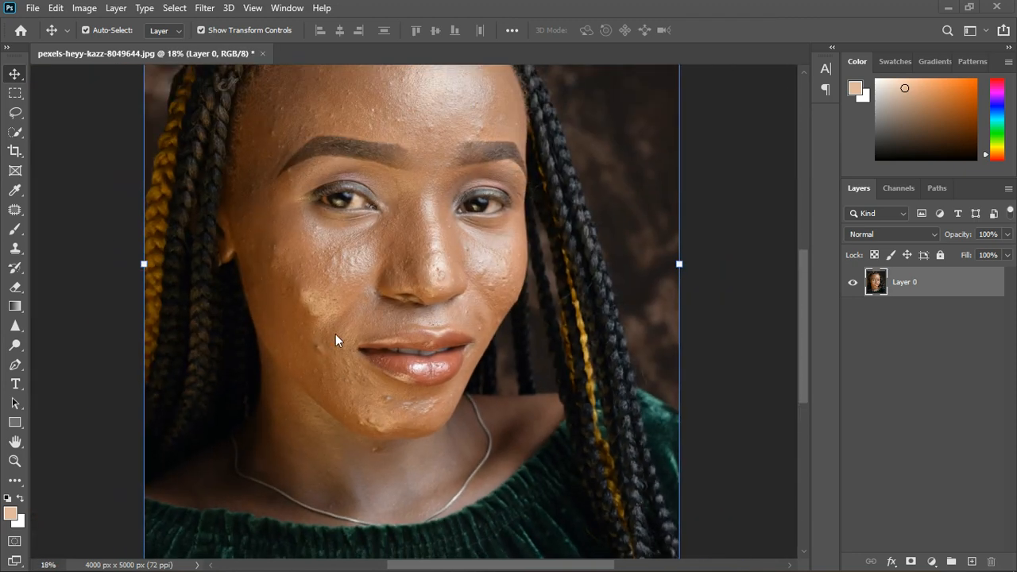
scroll(402, 137, "down", 1)
scroll(398, 151, "up", 2)
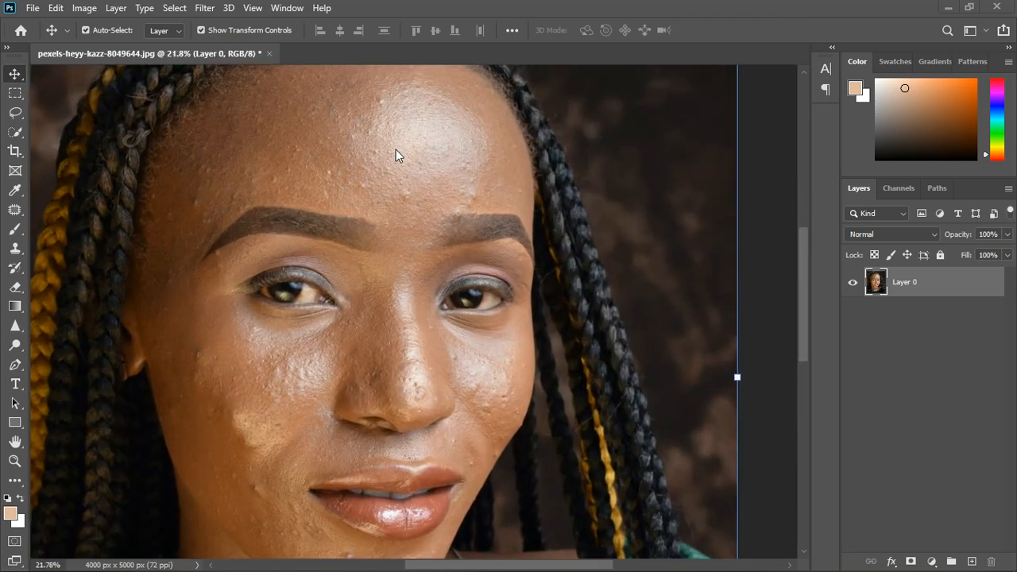
scroll(396, 149, "down", 1)
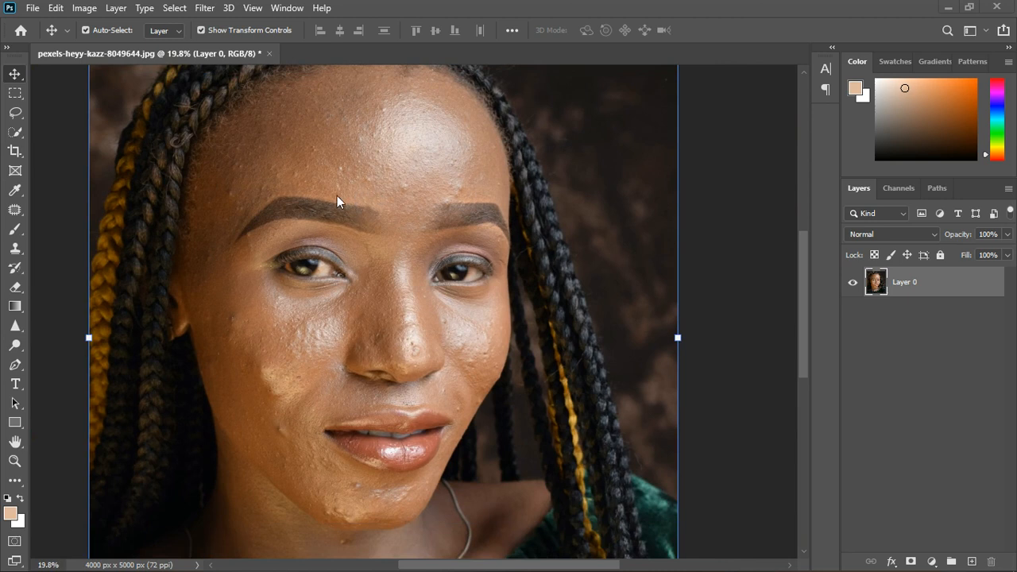
scroll(353, 183, "down", 1)
scroll(350, 202, "down", 1)
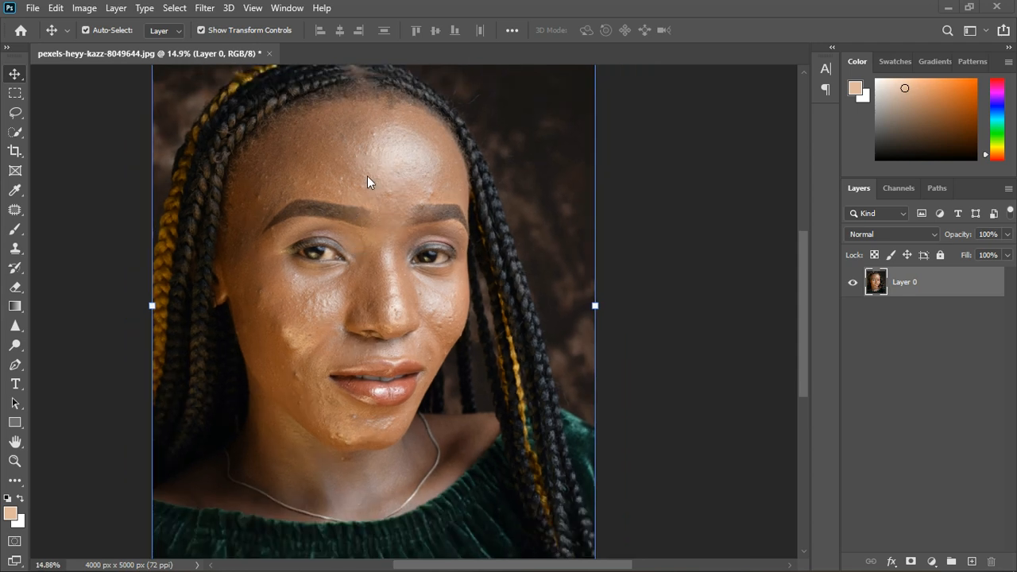
Add a Hue/Saturation adjustment layer above the portrait and sample the discolored cheek patch with the on-image targeted adjustment tool.
left_click(938, 562)
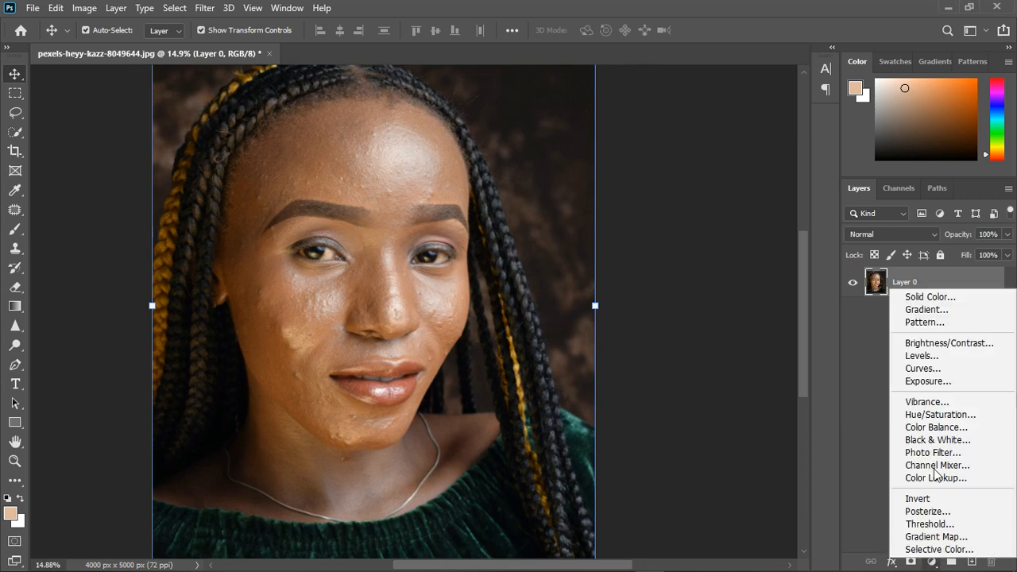
left_click(928, 415)
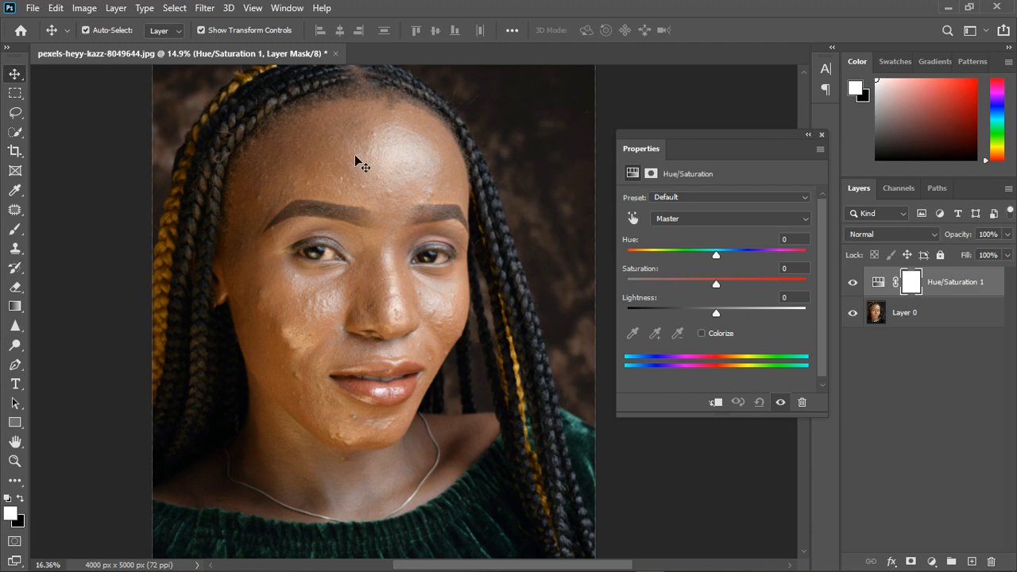
scroll(354, 155, "up", 2)
left_click(629, 215)
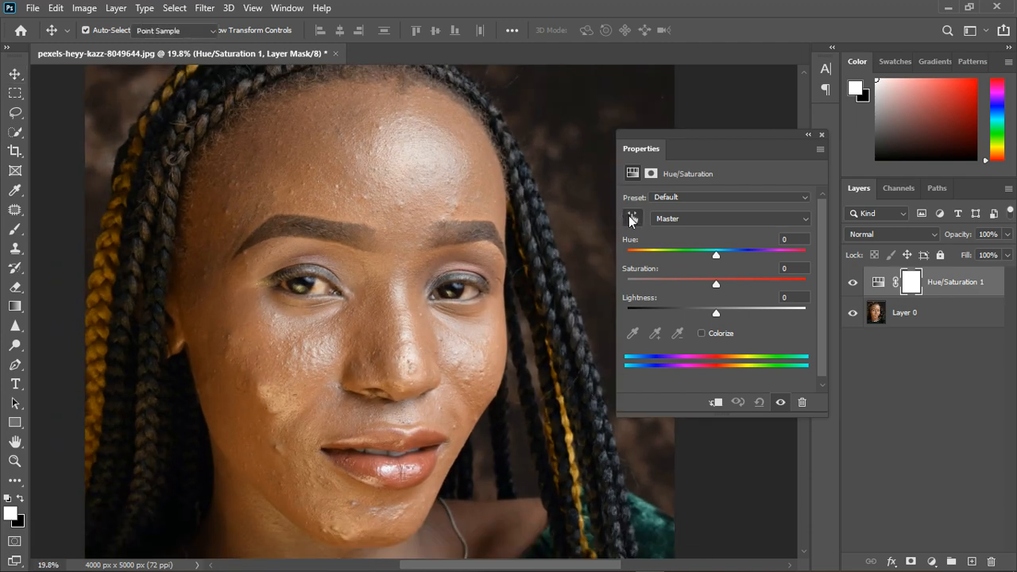
scroll(368, 215, "down", 1)
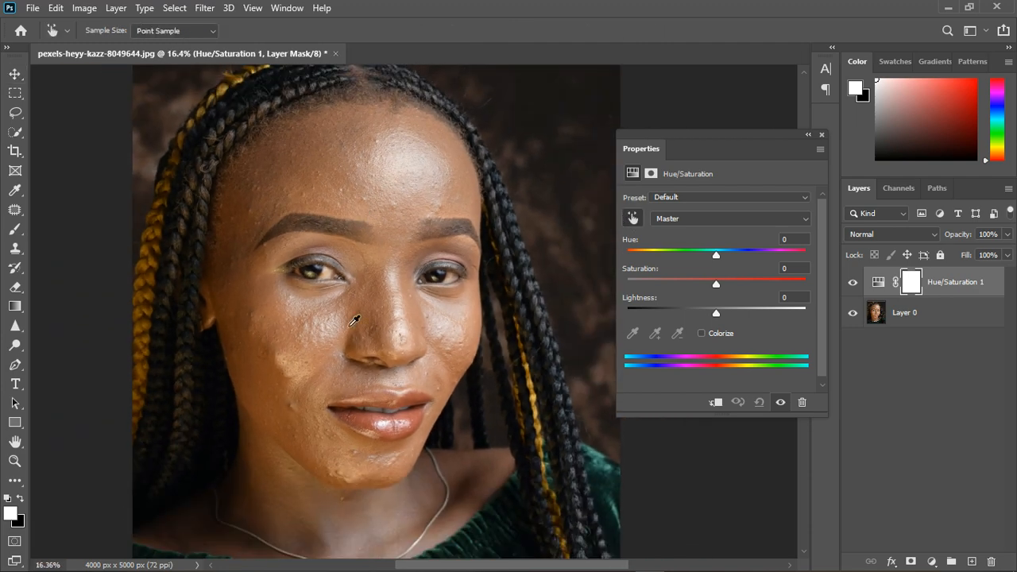
left_click(285, 359)
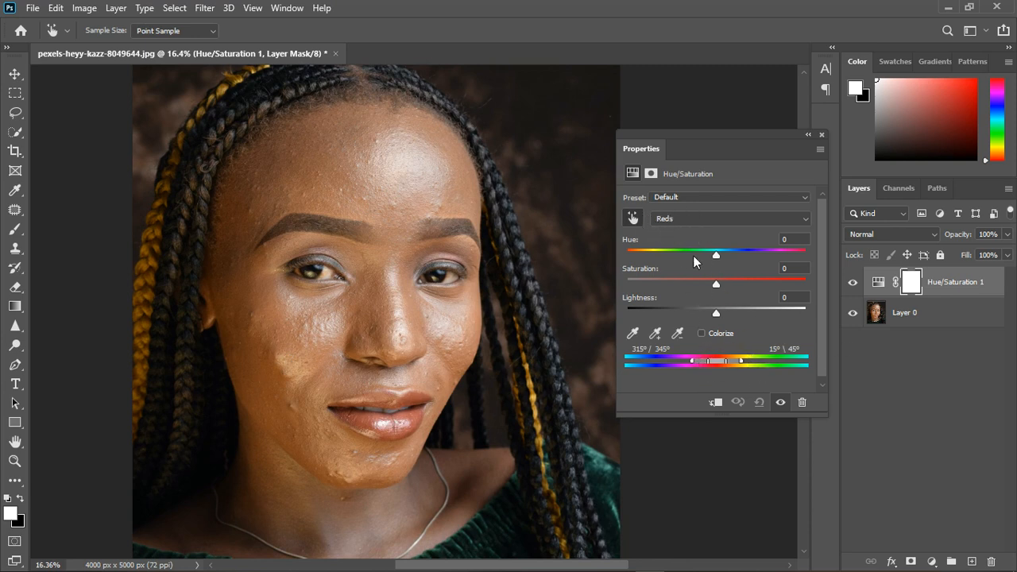
Set the Reds hue to +180 and examine the contrasting color patches on the face and neck.
left_click_drag(717, 252, 838, 255)
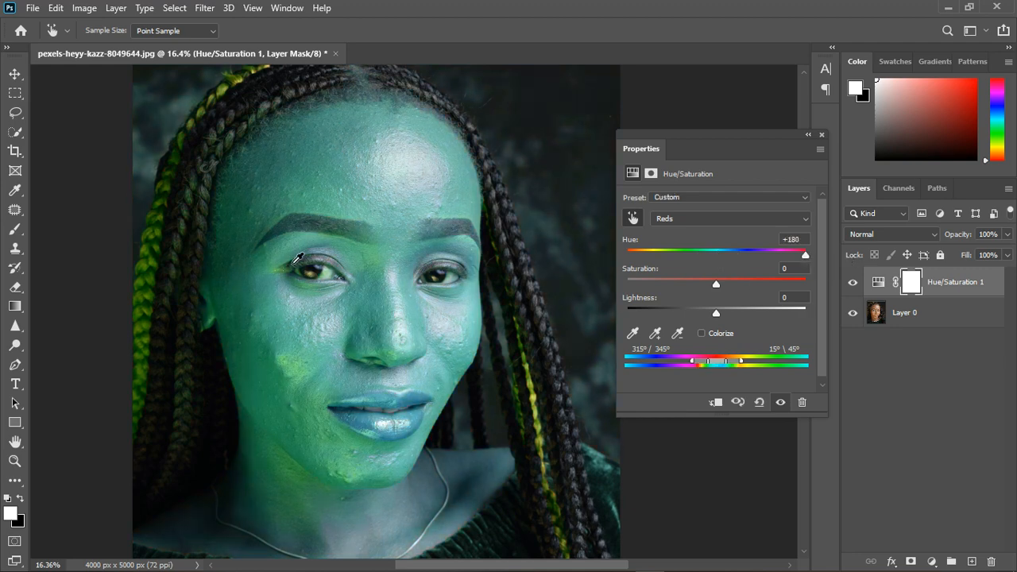
scroll(318, 237, "down", 2)
scroll(370, 508, "up", 8)
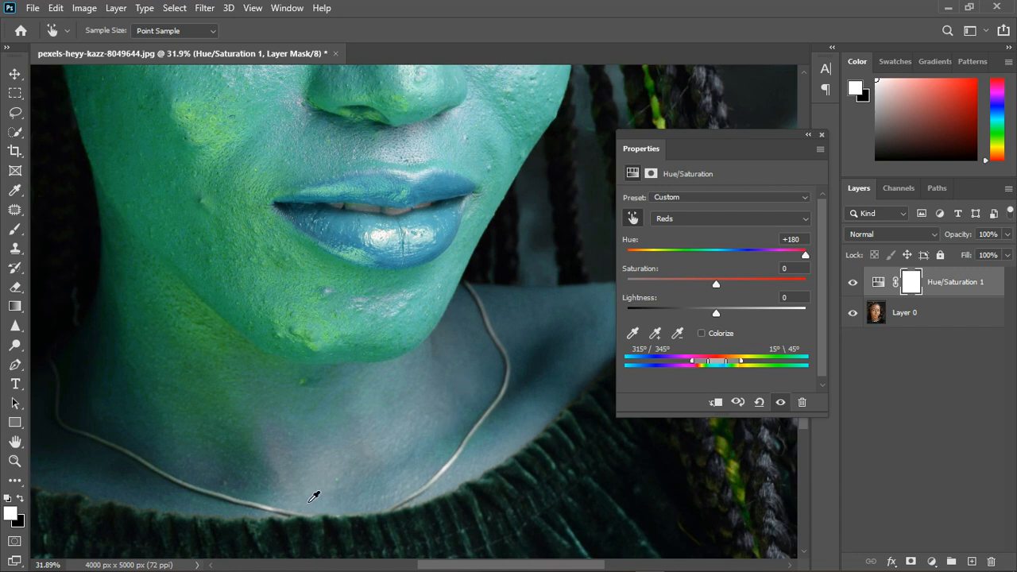
scroll(314, 492, "down", 2)
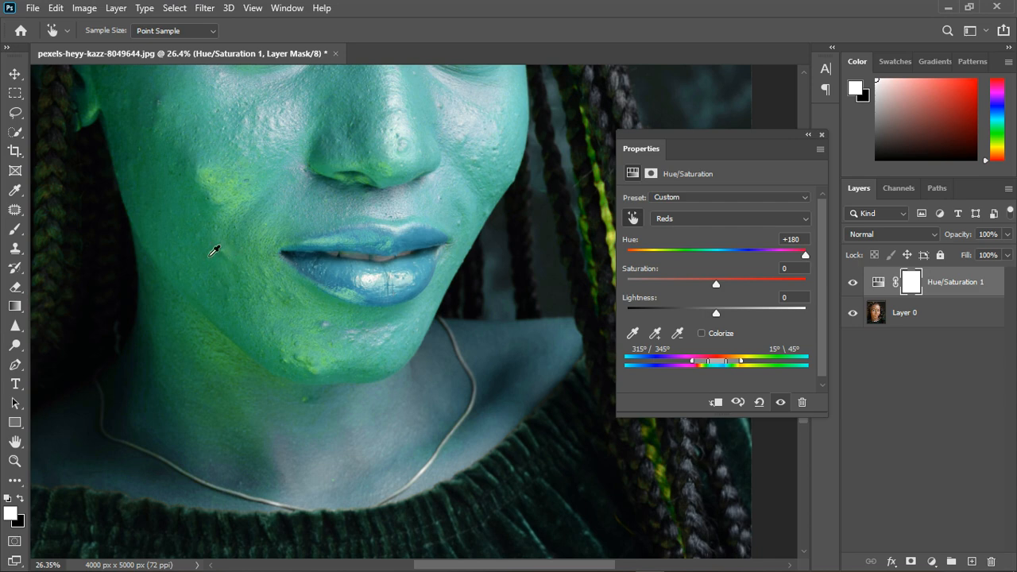
scroll(243, 385, "down", 2)
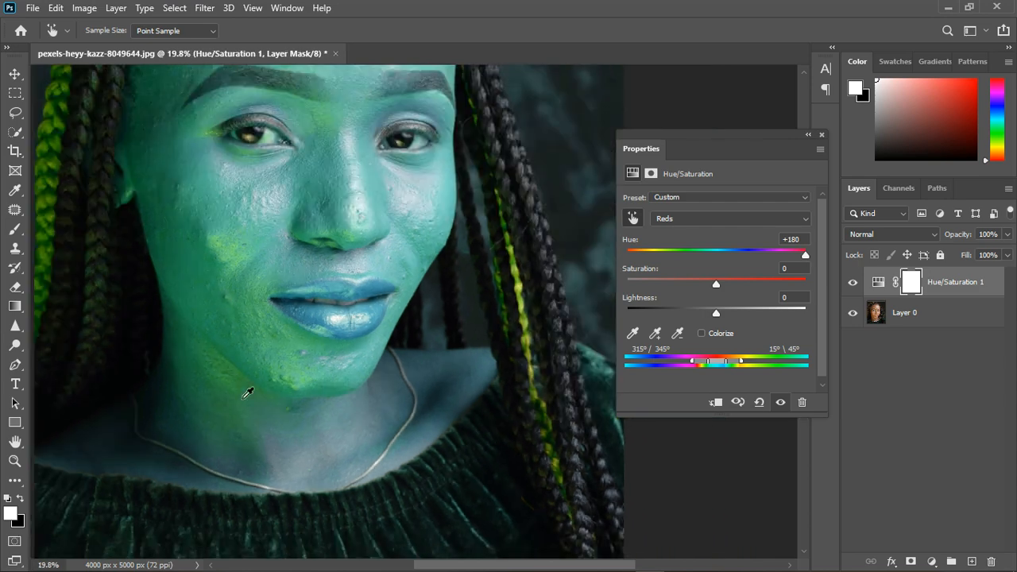
scroll(216, 166, "down", 1)
scroll(334, 244, "up", 3)
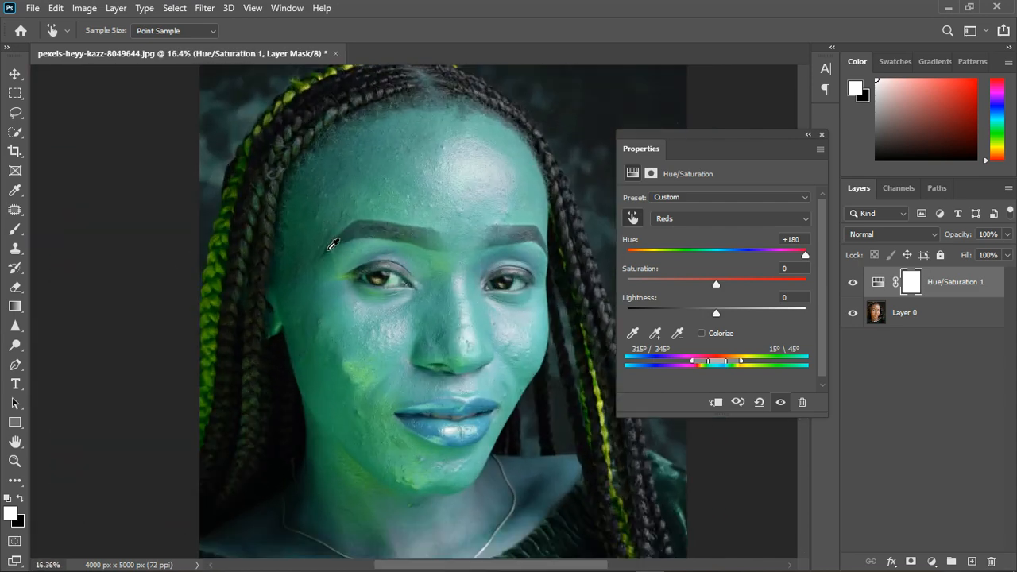
scroll(339, 243, "down", 2)
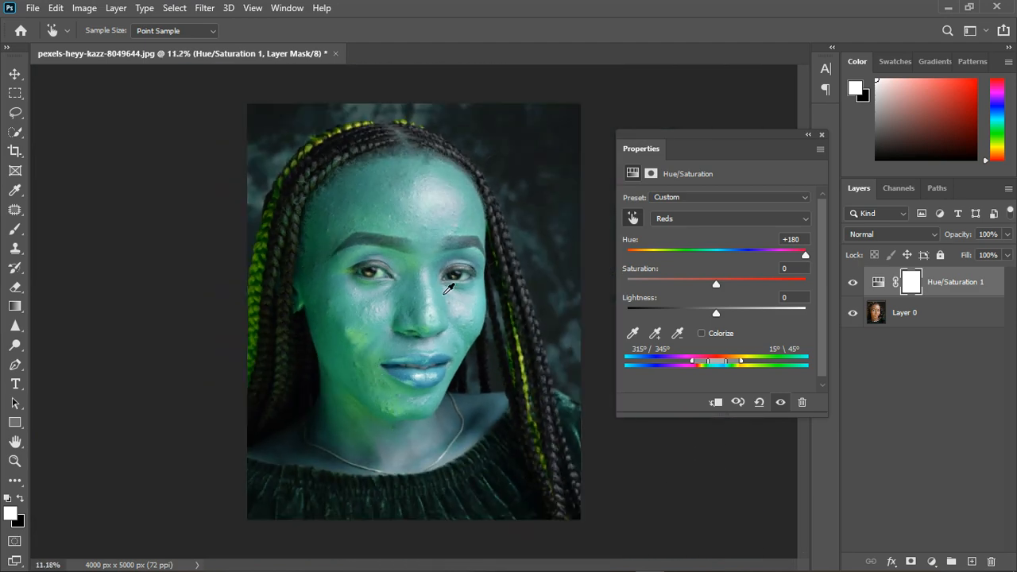
scroll(447, 288, "up", 2)
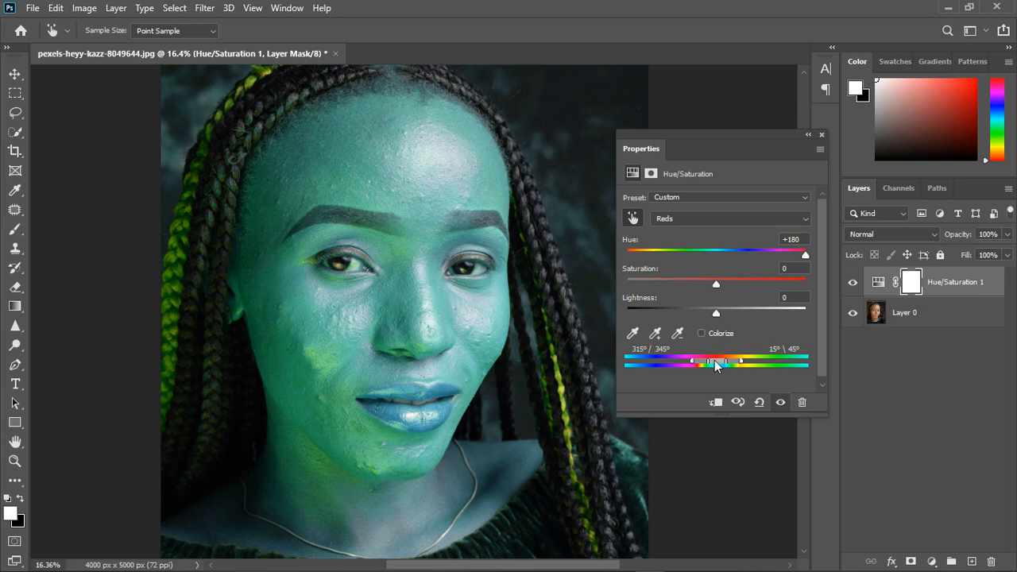
Shift the affected color range to 14°/43°–74°\103° and compare the portrait with the adjustment off and on.
left_click_drag(716, 363, 742, 359)
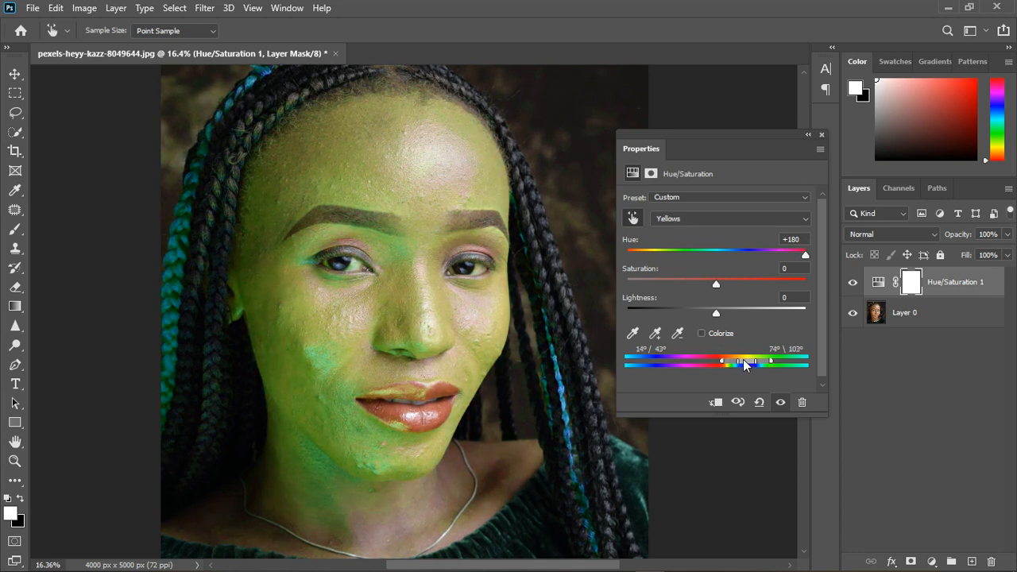
scroll(289, 366, "down", 3)
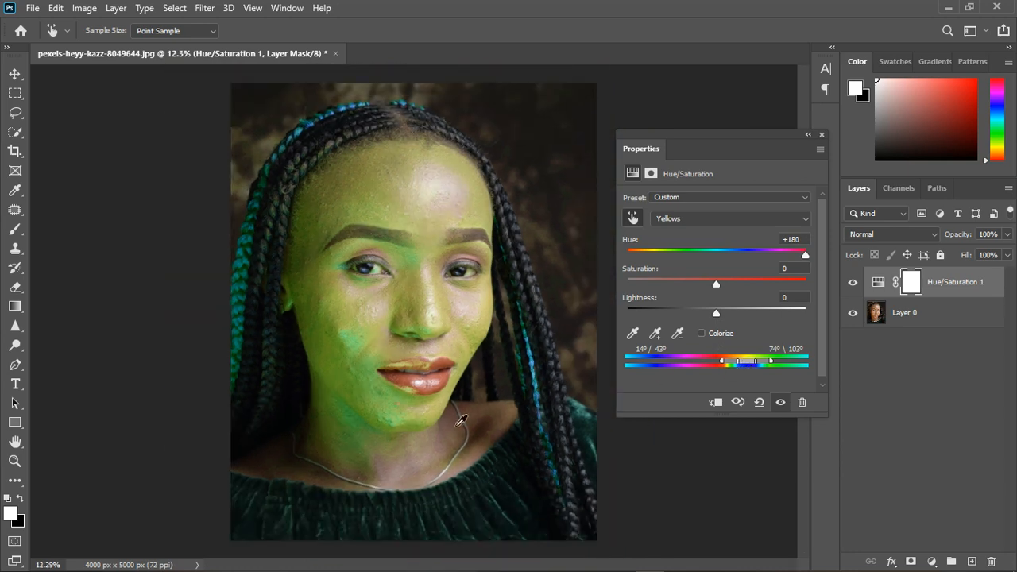
left_click(782, 403)
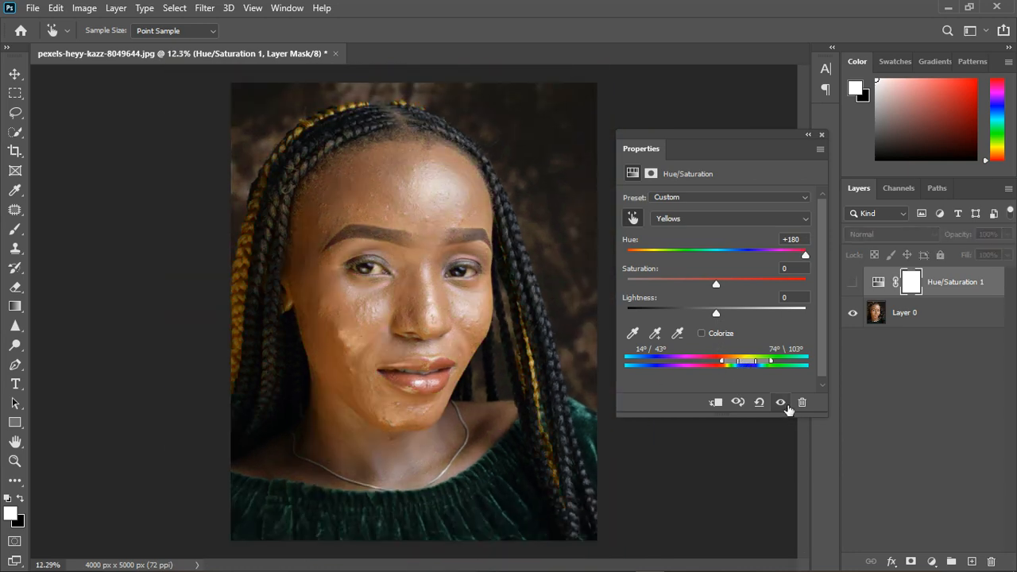
left_click(783, 404)
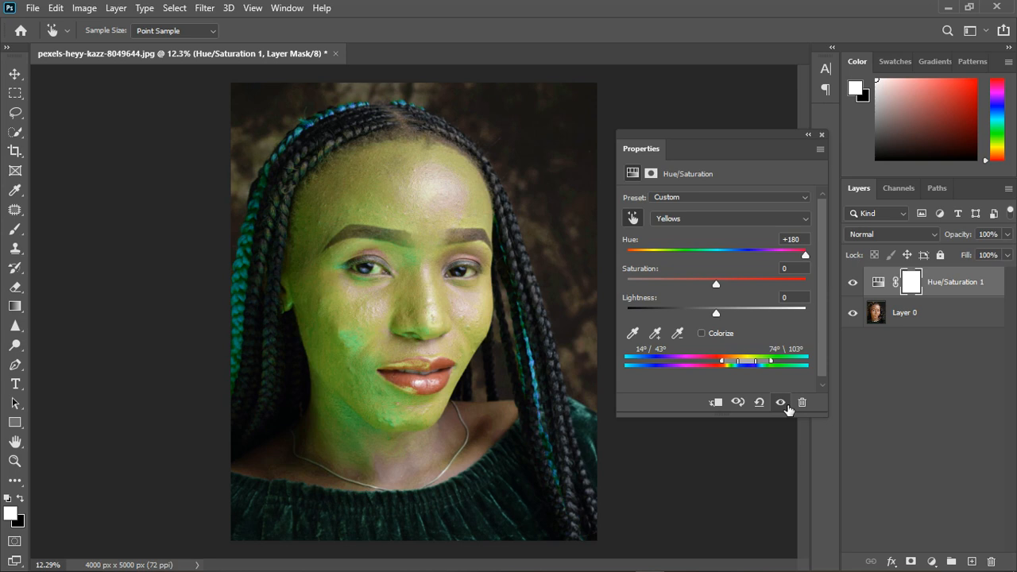
Reset the Yellows hue to 0, try a shift of +20, and reduce the Yellows saturation to -43.
left_click(791, 239)
type("0")
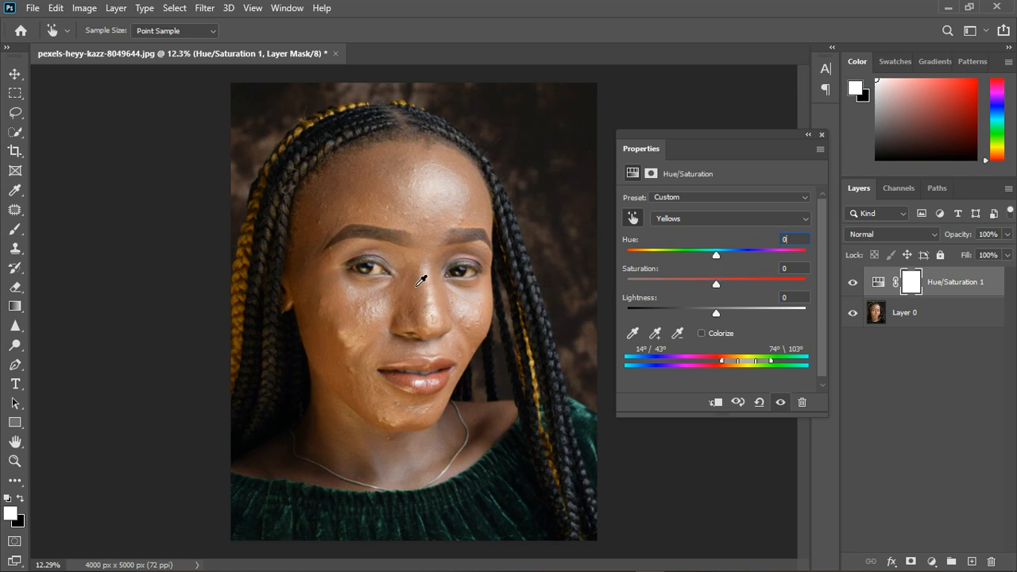
scroll(424, 281, "up", 3)
scroll(424, 281, "down", 1)
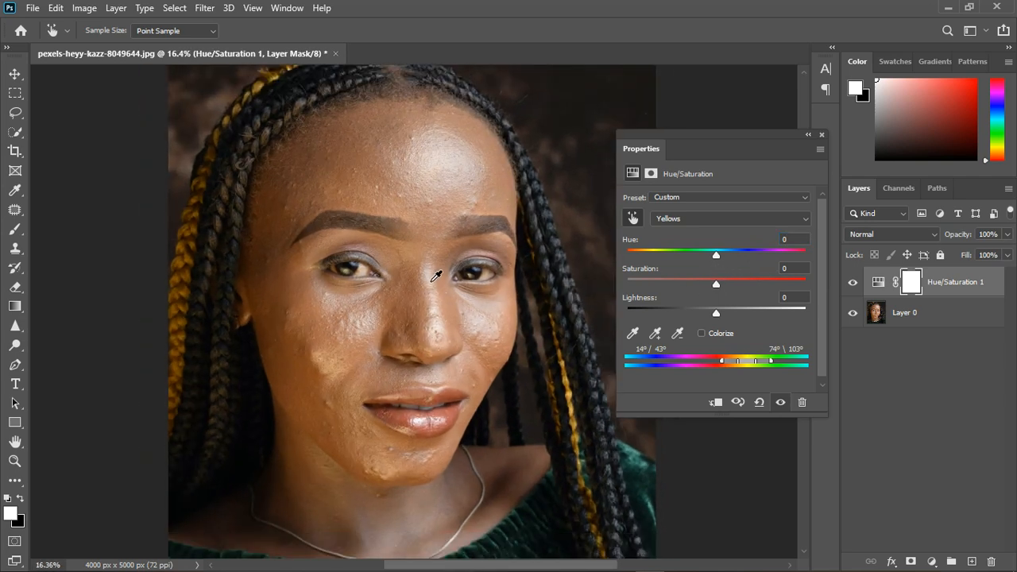
mouse_move(717, 258)
left_mouse_down()
mouse_move(739, 256)
mouse_move(705, 258)
mouse_move(733, 251)
left_mouse_up()
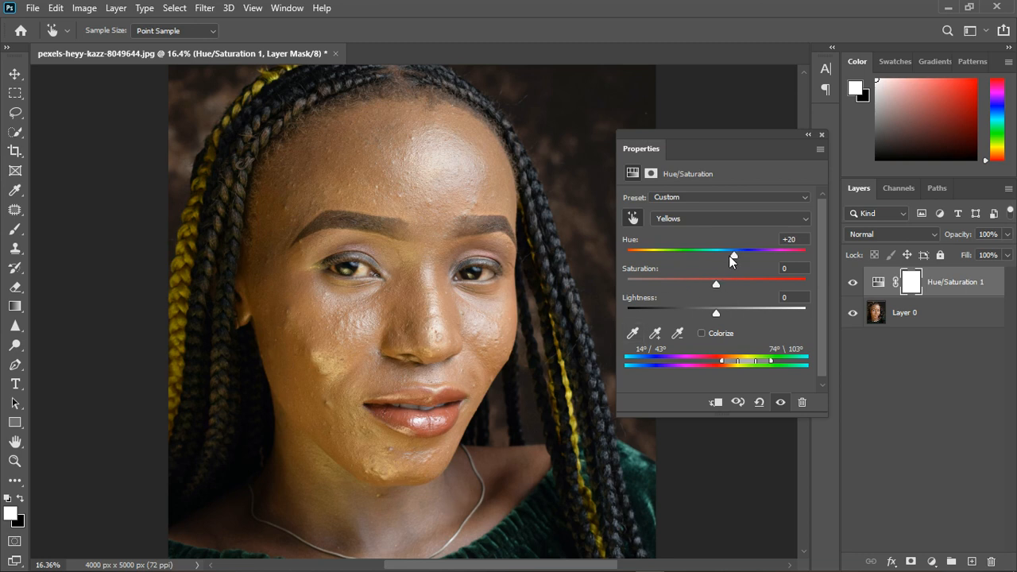
left_click_drag(725, 257, 679, 291)
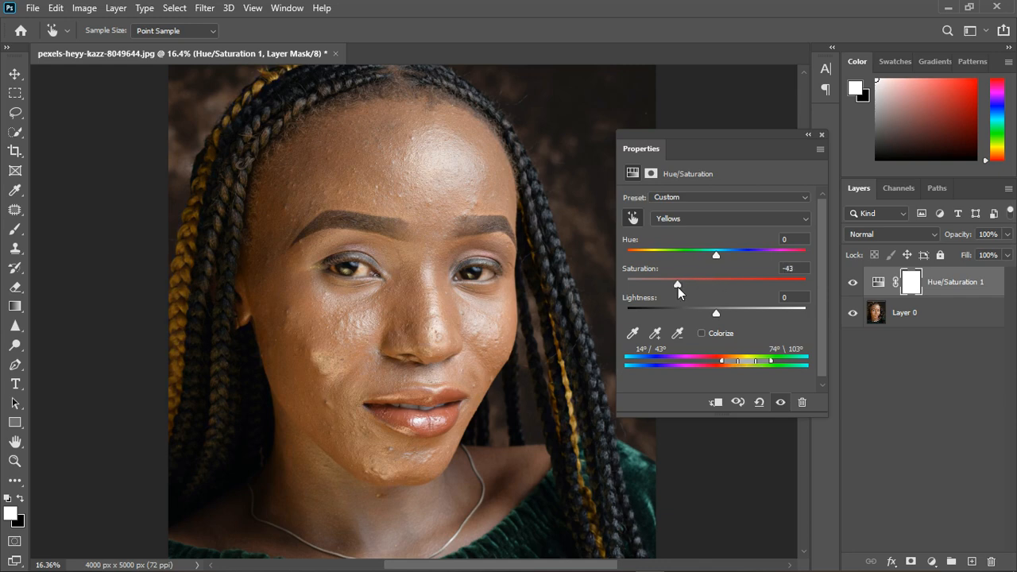
scroll(421, 286, "down", 5)
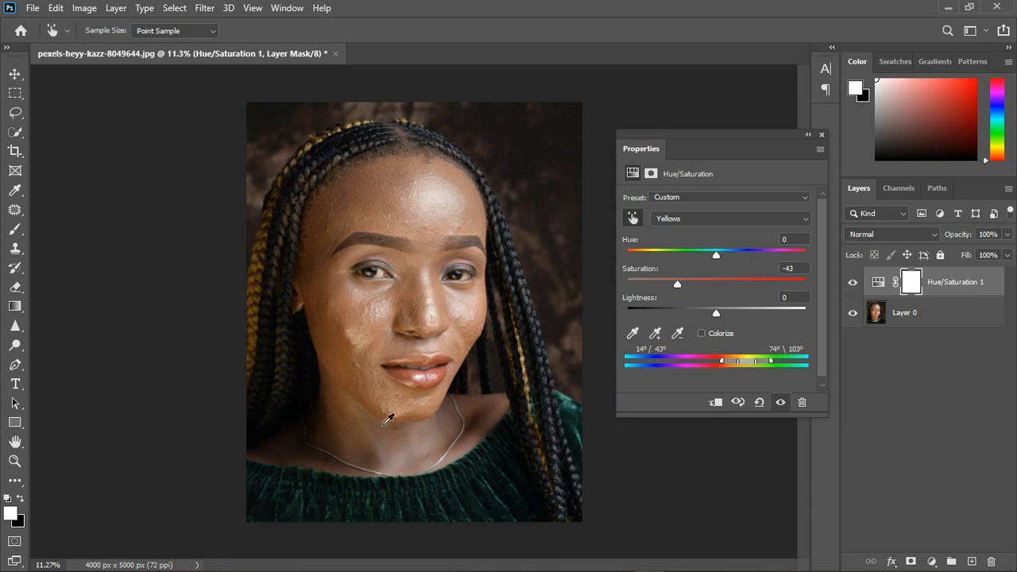
scroll(414, 422, "up", 3)
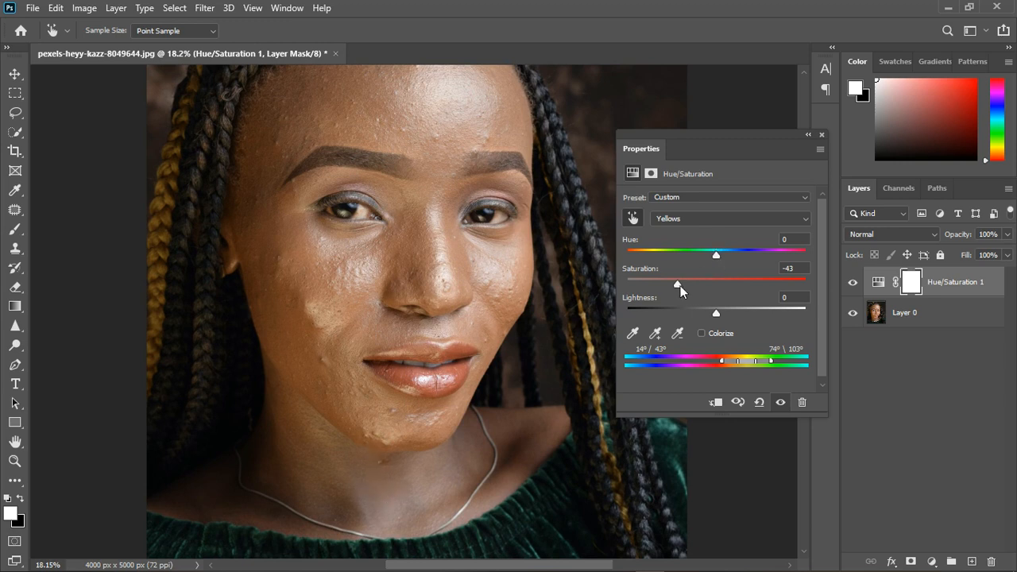
Set the Yellows hue to -11 and saturation to -39, and fine-tune the saturation against the skin tone.
mouse_move(677, 284)
left_mouse_down()
mouse_move(688, 284)
mouse_move(668, 285)
mouse_move(681, 284)
left_mouse_up()
left_click_drag(716, 254, 706, 255)
scroll(291, 336, "down", 2)
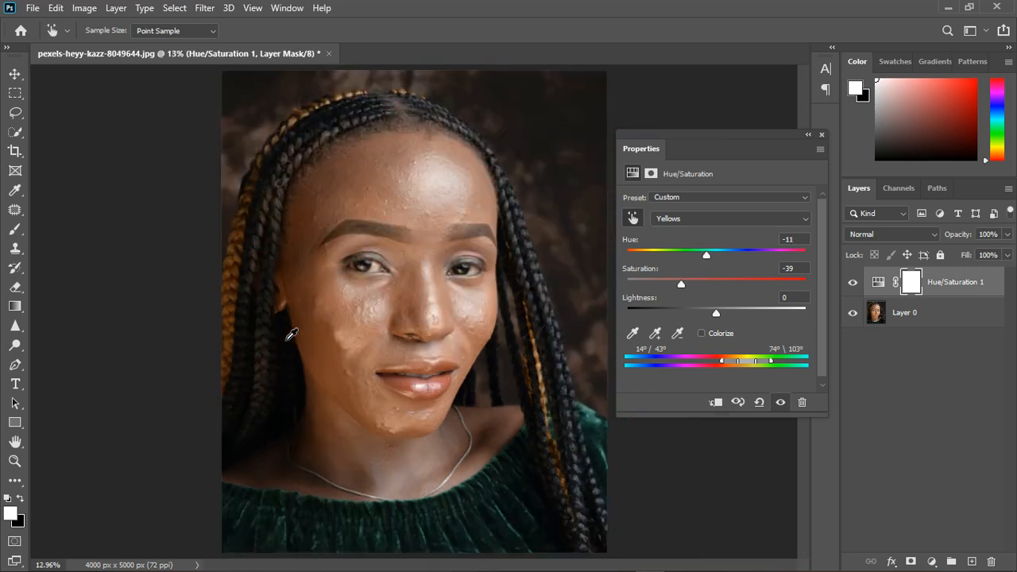
scroll(490, 372, "up", 2)
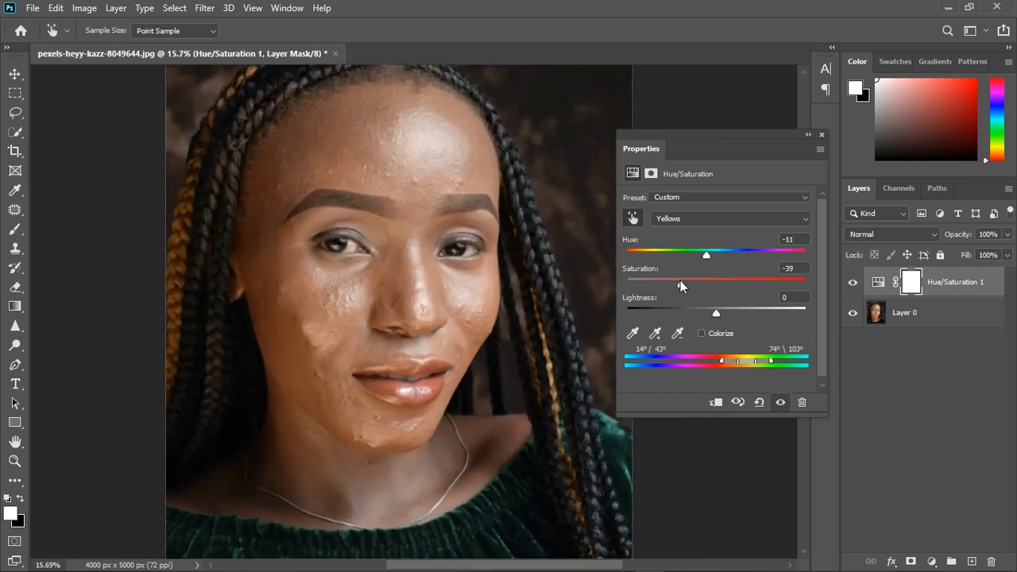
left_click_drag(681, 283, 681, 281)
Set the Yellows 2 range to hue -7 and saturation -10, and close the adjustment's properties.
left_click(703, 220)
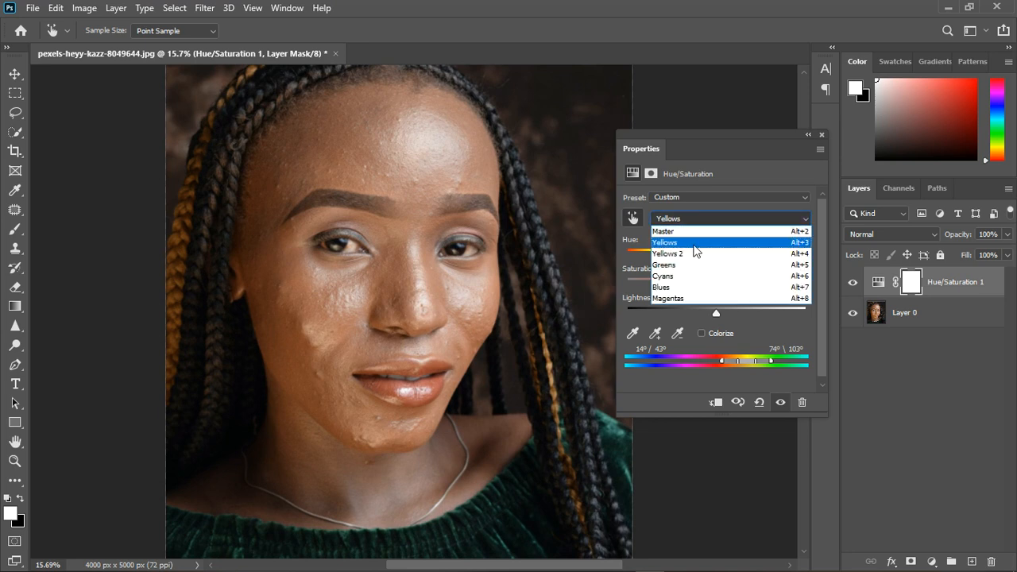
left_click(694, 243)
left_click(704, 220)
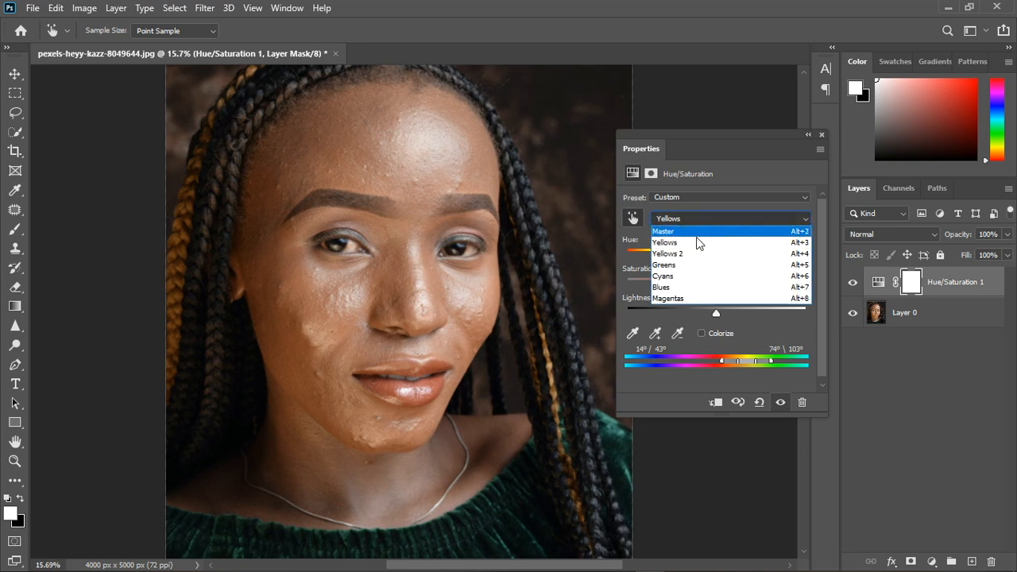
left_click(694, 253)
left_click_drag(716, 283, 711, 255)
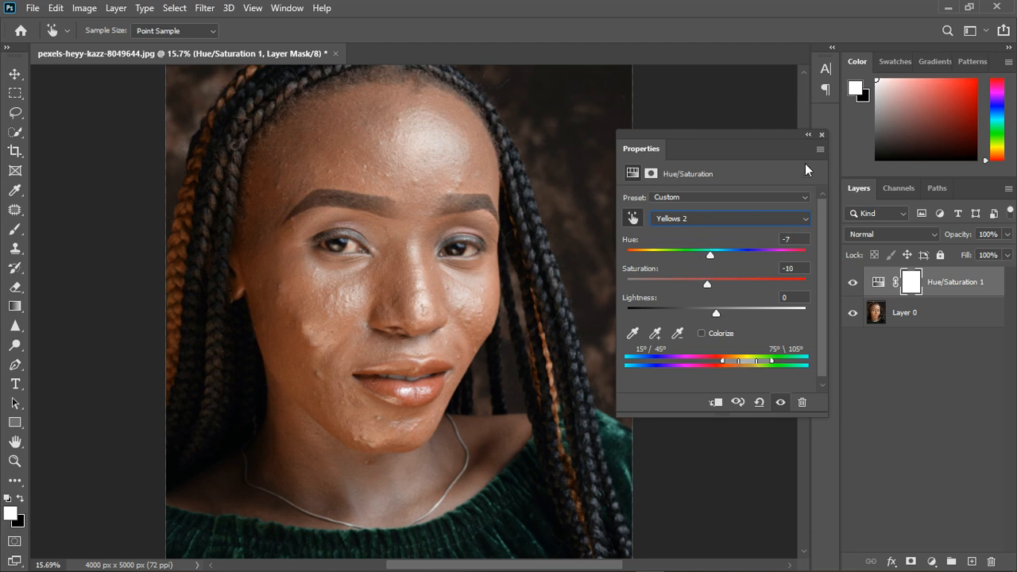
left_click(822, 134)
scroll(465, 349, "down", 1)
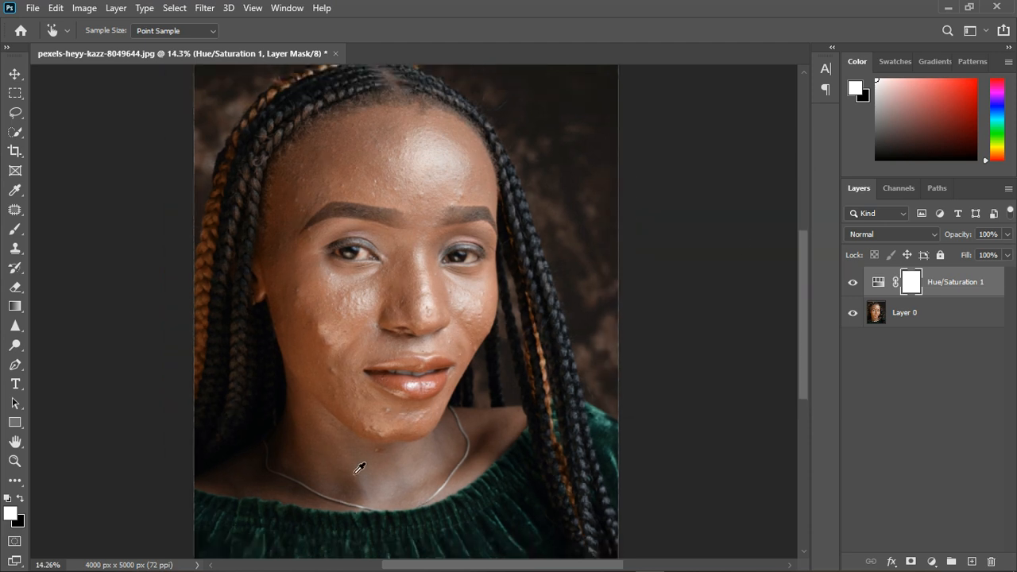
Compare the skin tones with the Hue/Saturation 1 adjustment off and on.
scroll(369, 398, "down", 1)
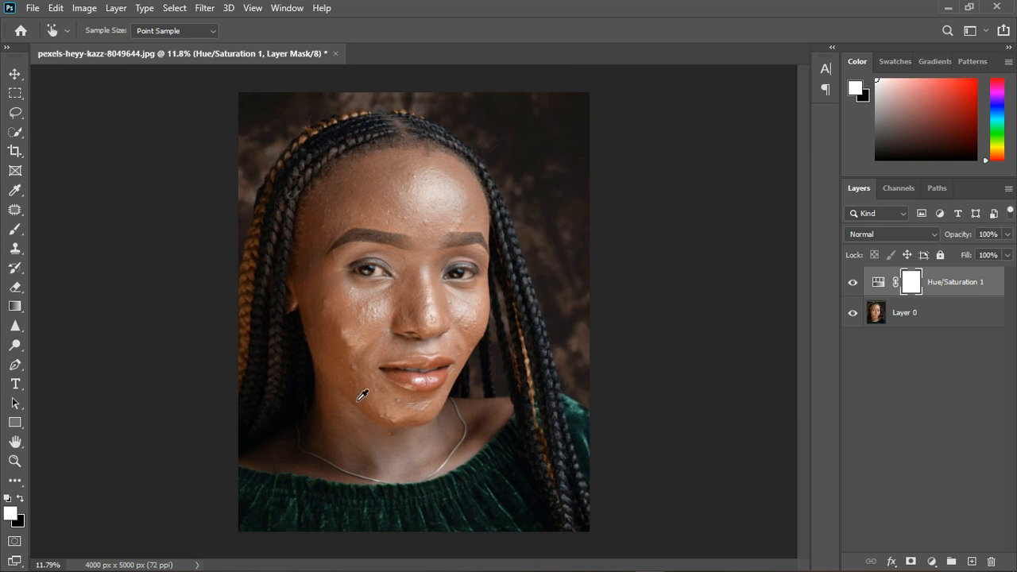
scroll(360, 395, "up", 1)
scroll(364, 393, "up", 1)
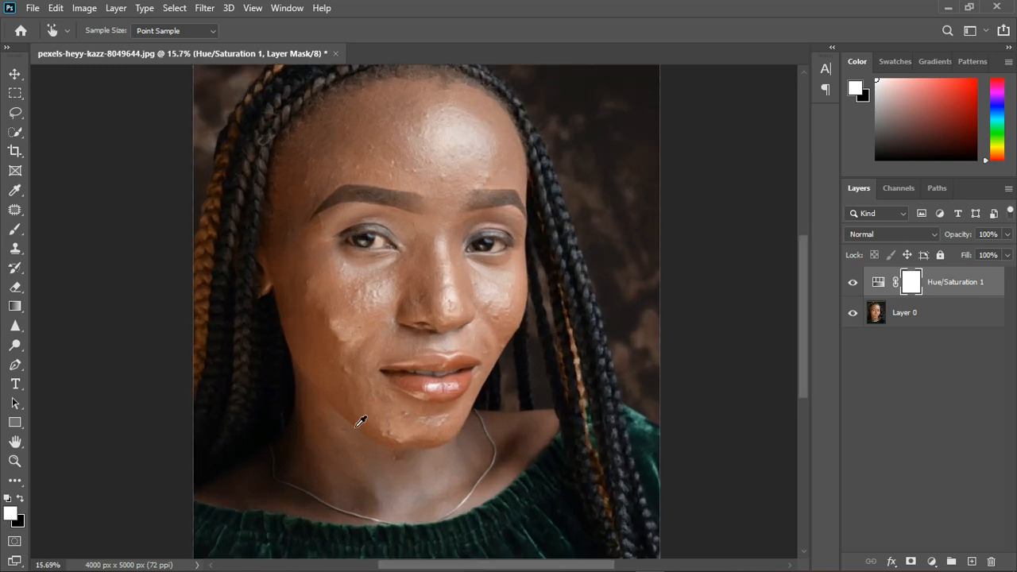
left_click(853, 283)
left_click(854, 283)
left_click(853, 283)
left_click(853, 283)
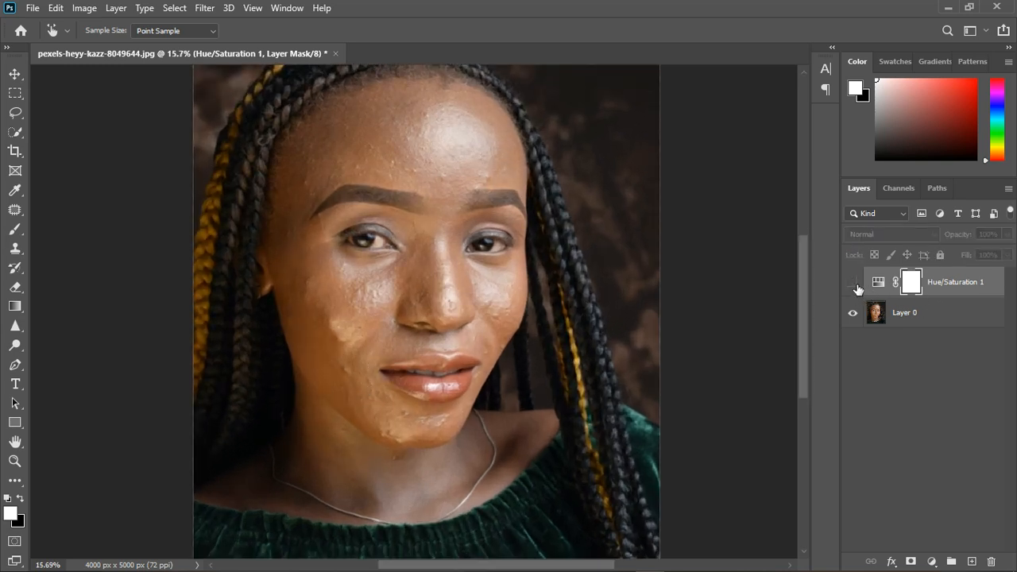
Set up the Brush tool with a size of 400 and a flow of 100%.
left_click(15, 229)
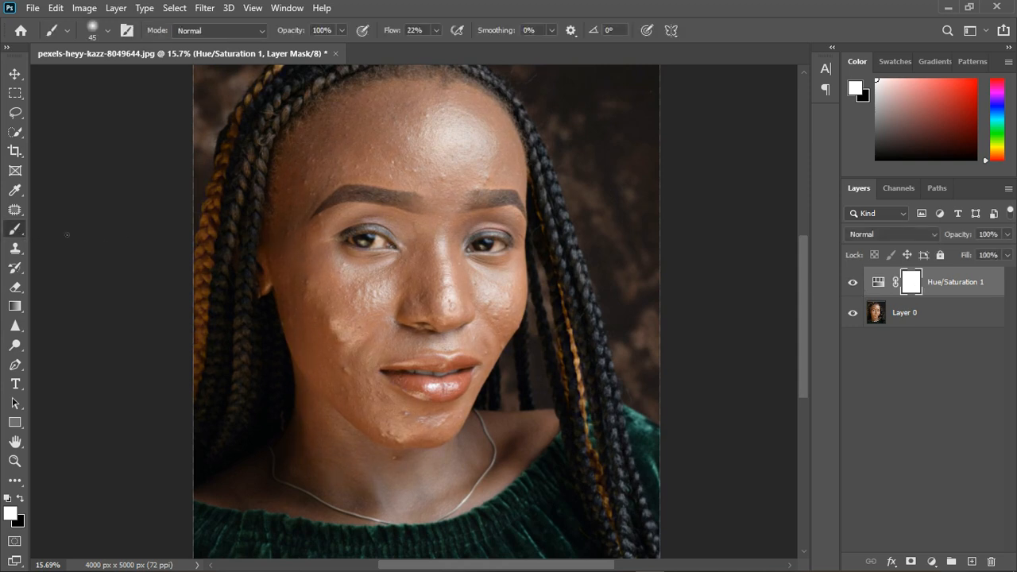
key("bracketright")
key("bracketright")
key("bracketright")
key("bracketright")
key("bracketright")
key("bracketright")
key("bracketright")
key("bracketright")
key("bracketright")
key("bracketright")
key("bracketright")
key("bracketright")
key("bracketright")
left_click(436, 30)
left_click_drag(434, 46, 495, 49)
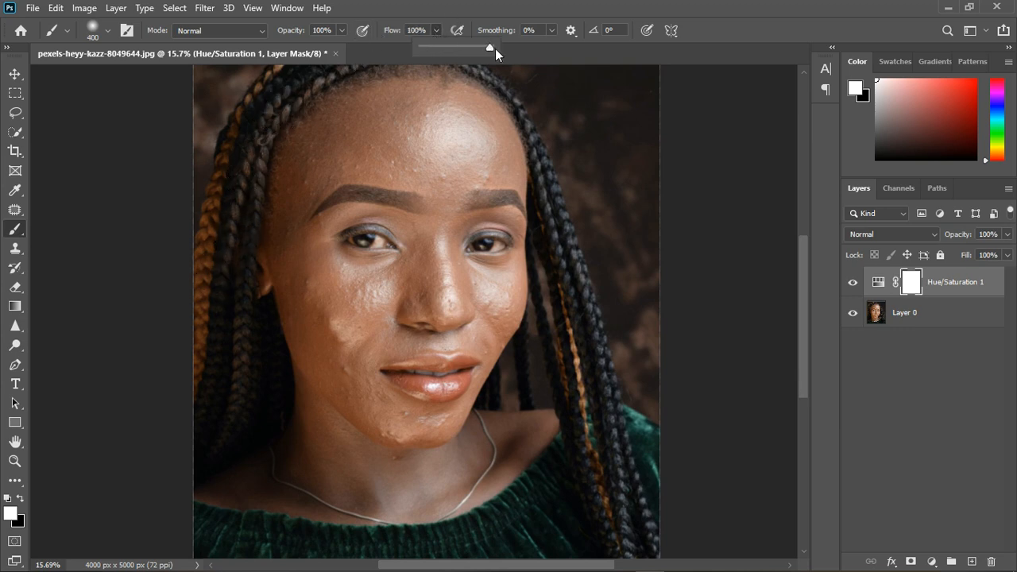
left_click(275, 101)
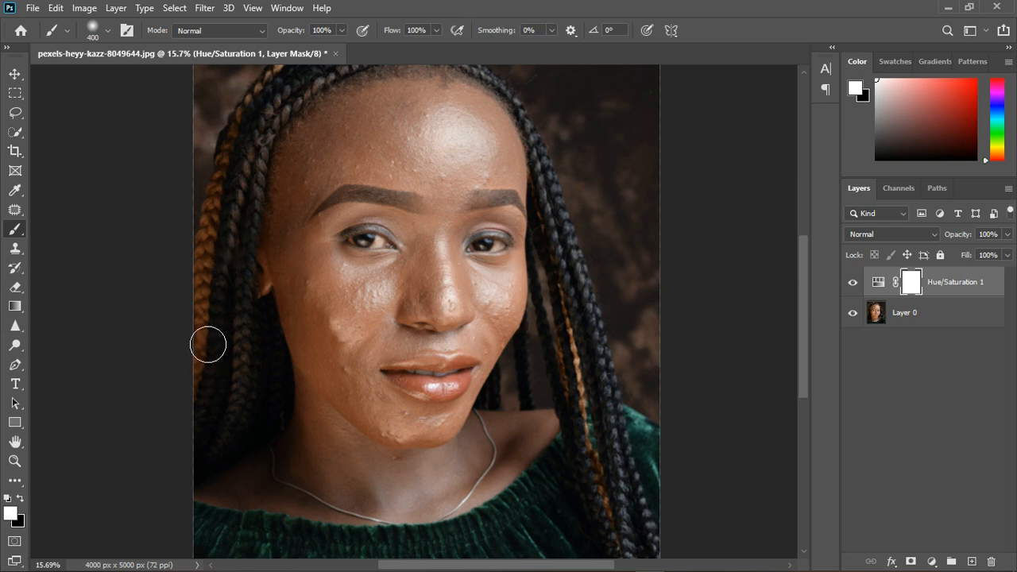
Paint black on the Hue/Saturation 1 mask over the golden braids on both sides of the face, and compare the adjustment off and on.
key("x")
left_click_drag(250, 167, 217, 316)
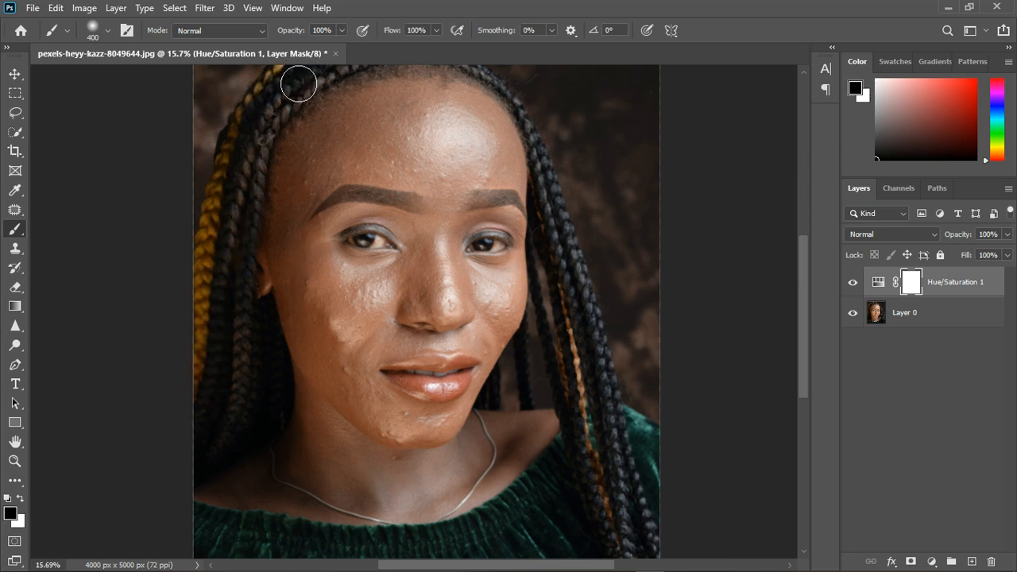
mouse_move(605, 433)
left_mouse_down()
mouse_move(598, 360)
mouse_move(612, 505)
mouse_move(630, 546)
mouse_move(587, 334)
mouse_move(579, 199)
left_mouse_up()
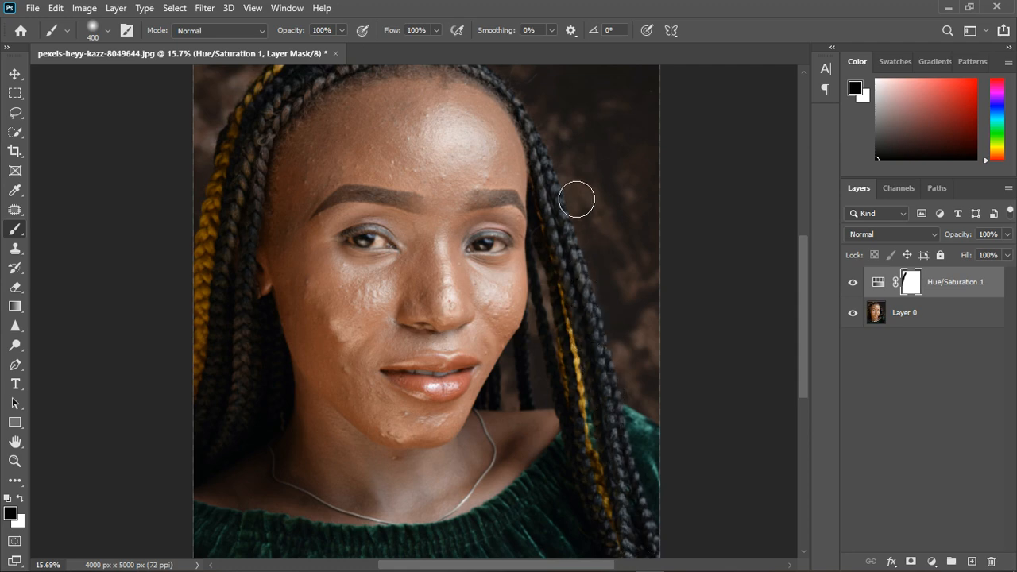
left_click(854, 283)
left_click(853, 283)
scroll(373, 368, "up", 2)
scroll(373, 368, "down", 3)
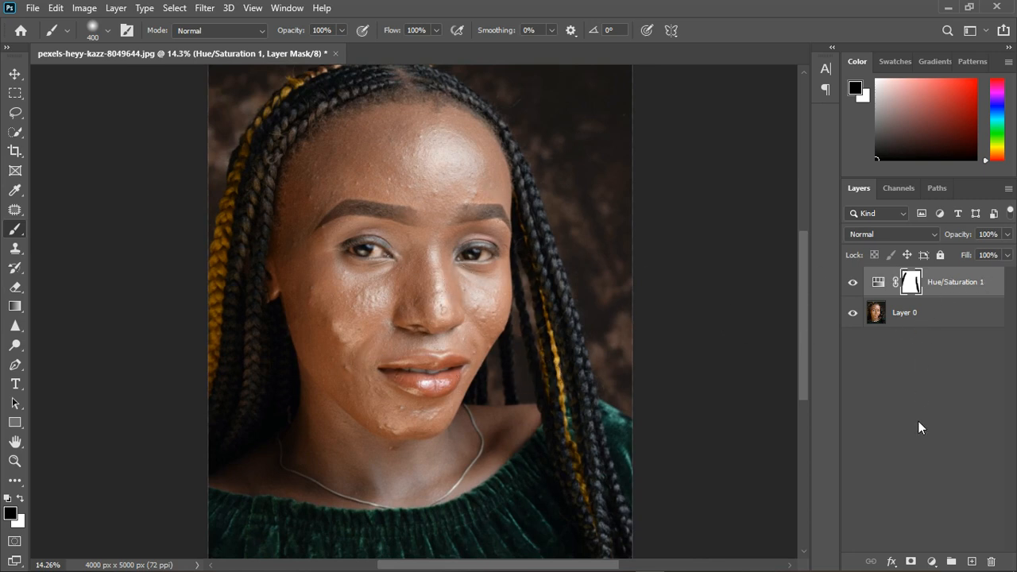
Add a Black & White adjustment layer with Reds at -12 and Yellows at -48, and close its properties.
left_click(931, 561)
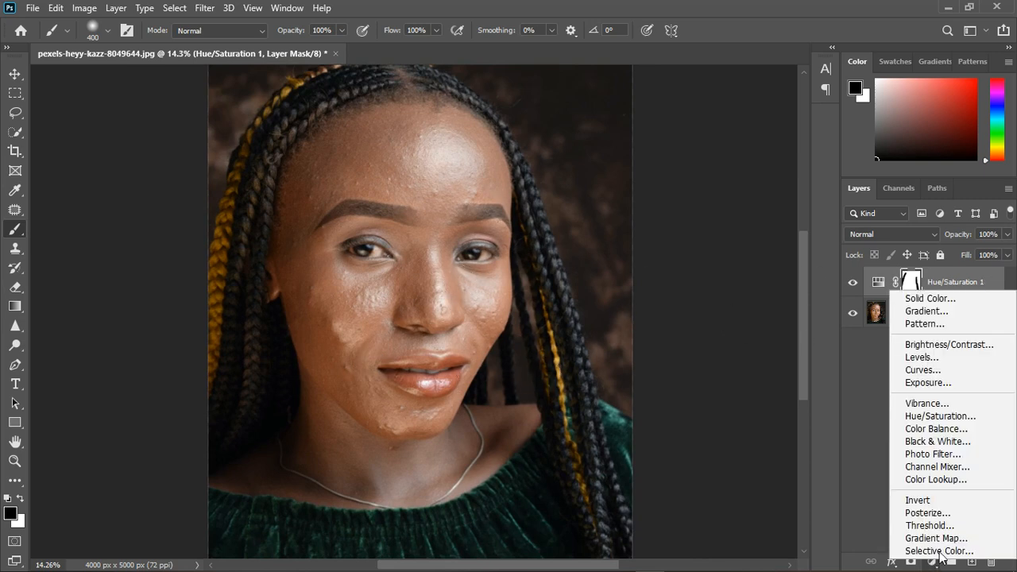
left_click(946, 442)
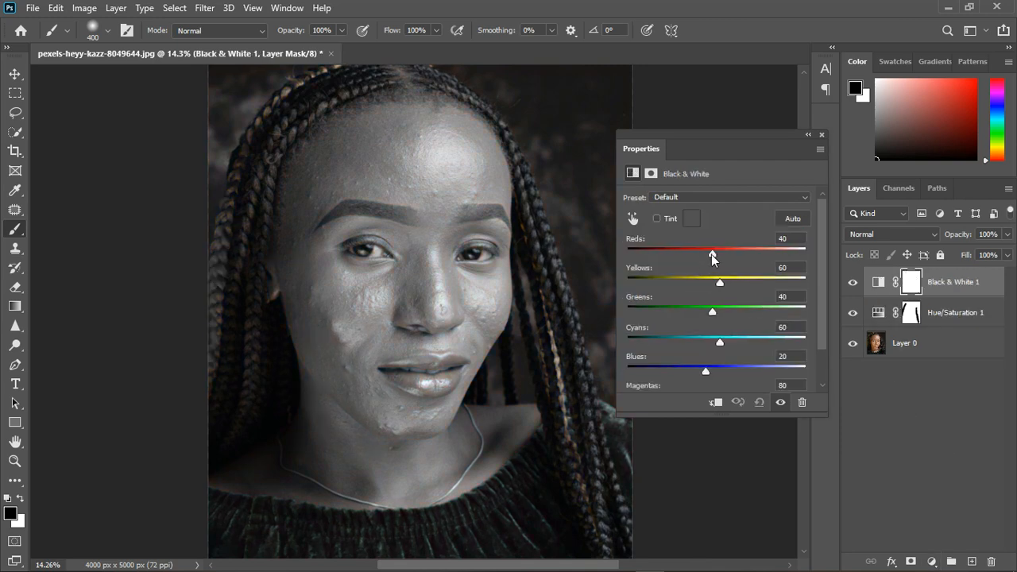
left_click_drag(712, 255, 677, 258)
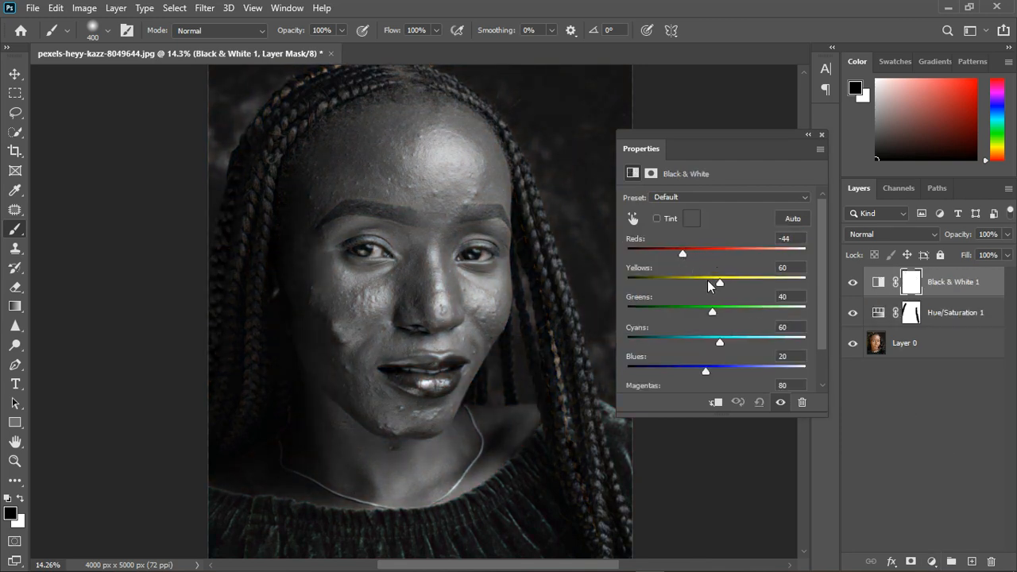
left_click_drag(734, 283, 741, 284)
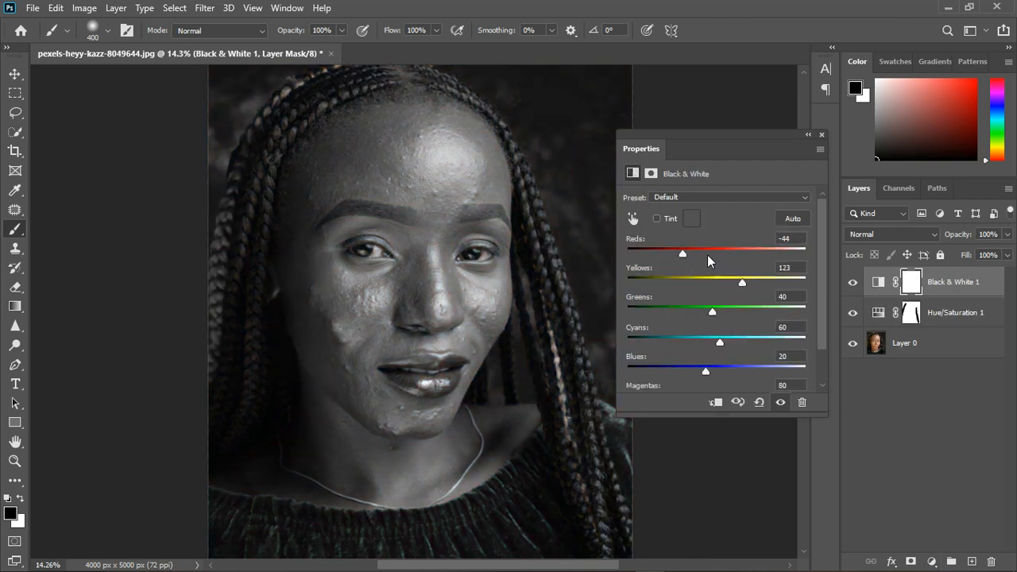
left_click_drag(680, 254, 678, 254)
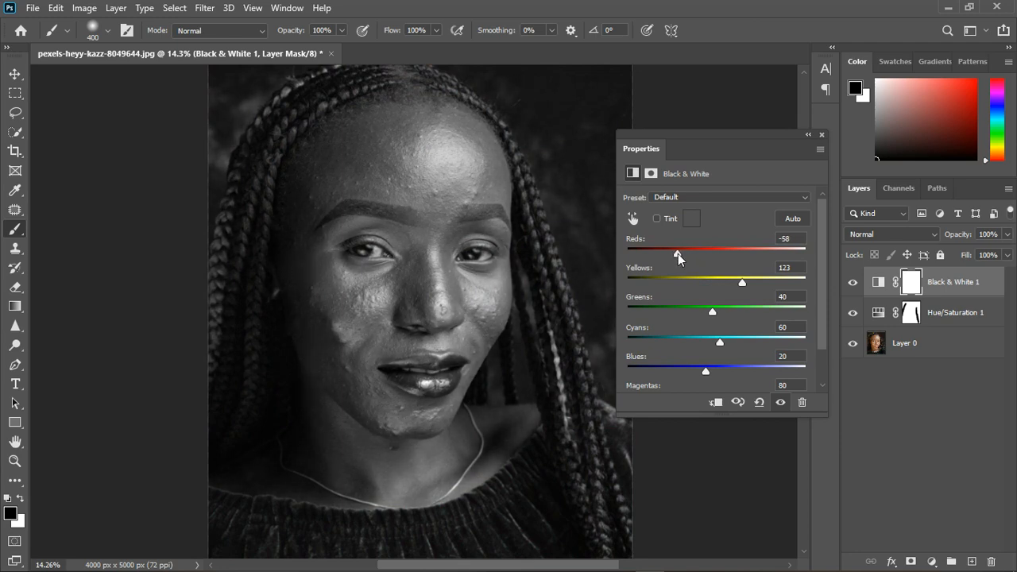
left_click_drag(747, 283, 681, 284)
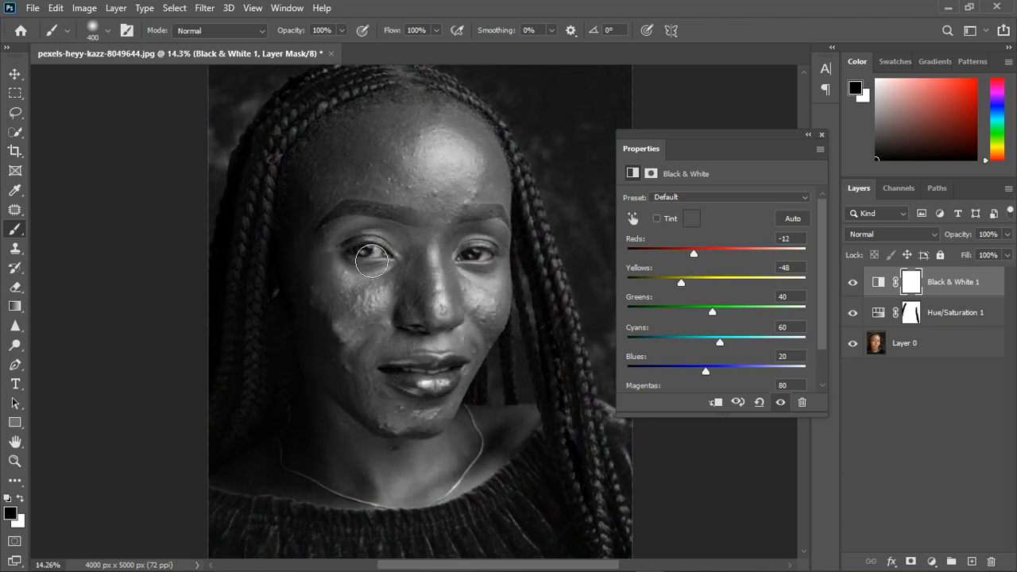
scroll(421, 306, "up", 3)
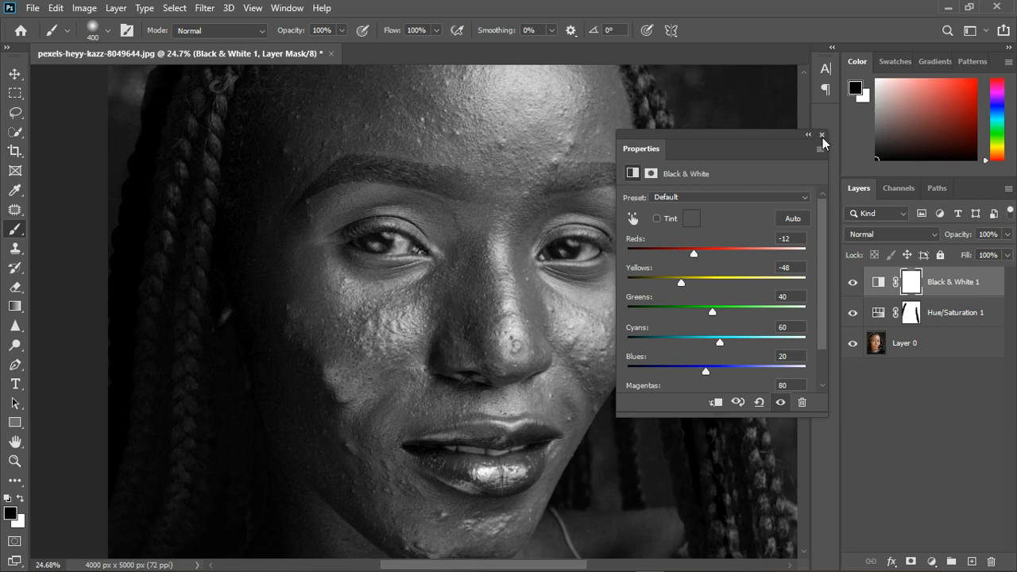
left_click(822, 136)
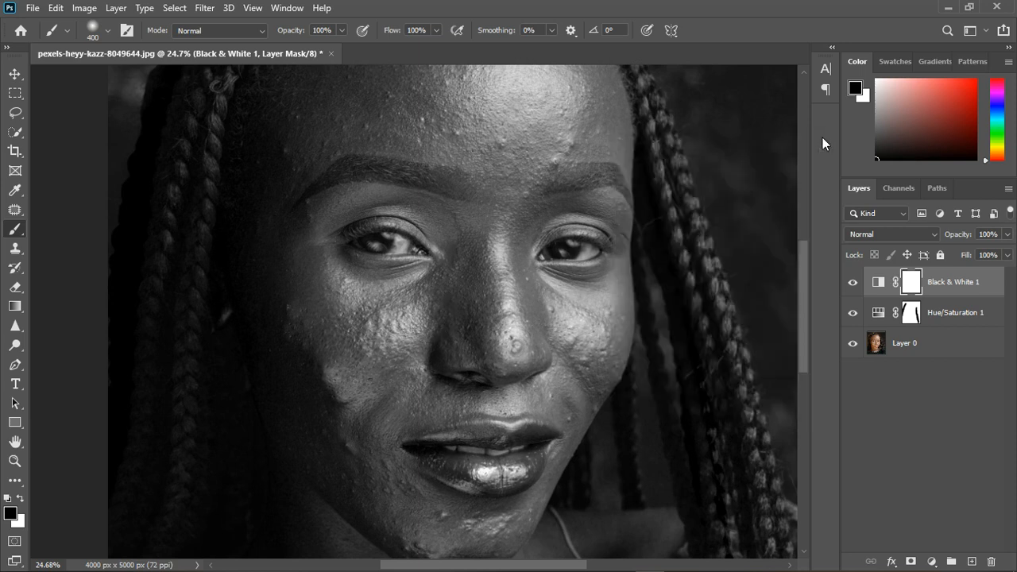
Choose the Patch tool and outline the blemish just above the inner end of the eyebrow nearer the forehead highlight.
right_click(15, 209)
left_click(72, 207)
right_click(19, 215)
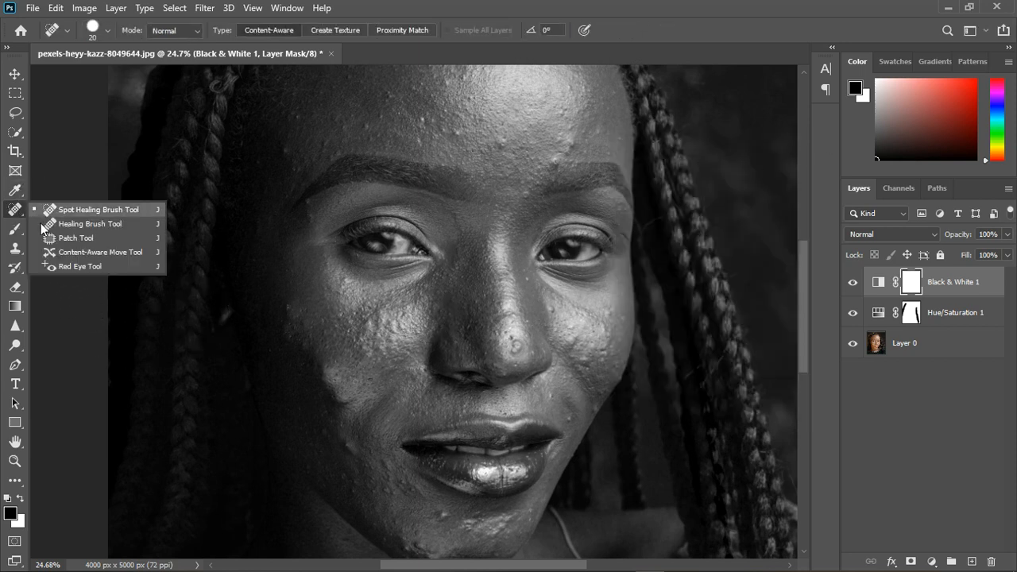
left_click(71, 236)
scroll(550, 188, "down", 1)
scroll(543, 181, "up", 4)
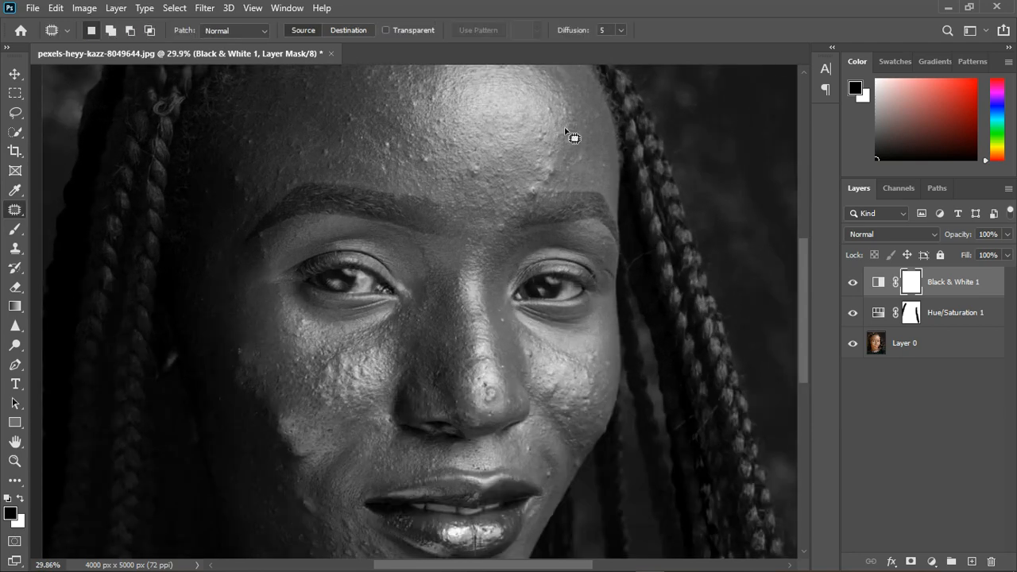
mouse_move(526, 218)
left_mouse_down()
mouse_move(524, 239)
mouse_move(524, 229)
left_mouse_up()
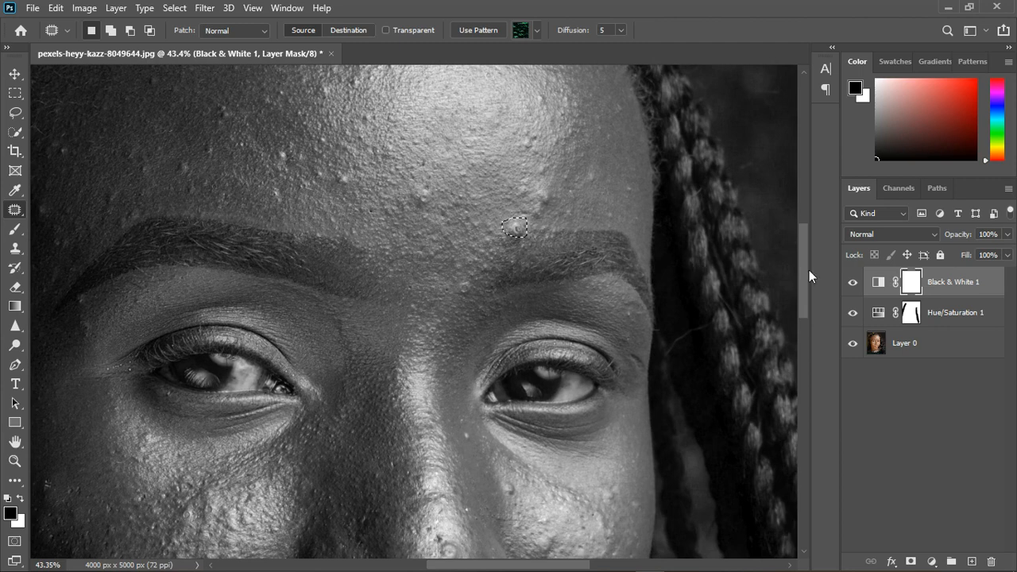
Patch the outlined blemish and other bumps on the forehead with clean skin, working on Layer 0.
left_click(939, 347)
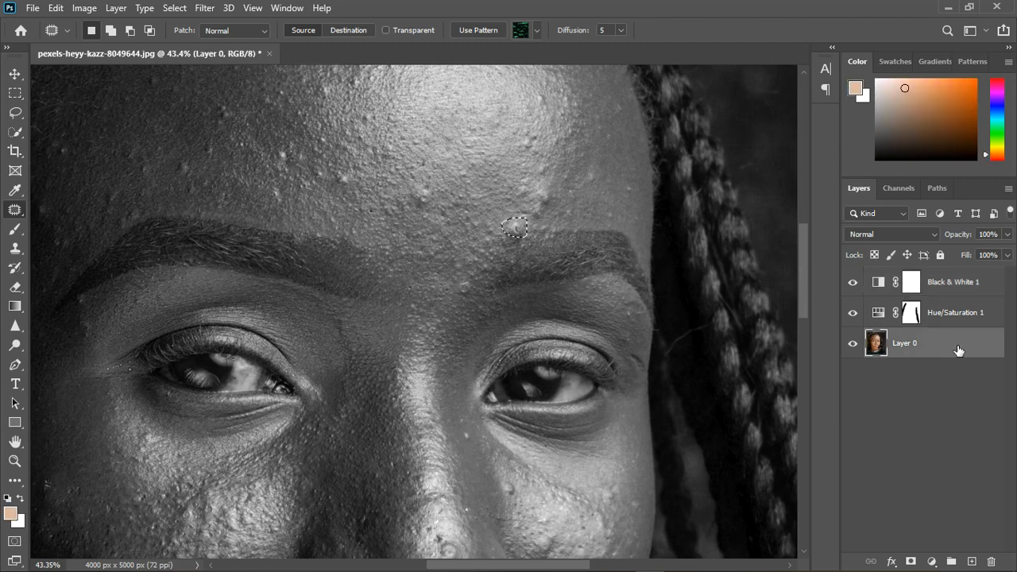
mouse_move(513, 227)
left_mouse_down()
mouse_move(484, 183)
mouse_move(430, 209)
mouse_move(424, 199)
left_mouse_up()
left_click(467, 224)
mouse_move(424, 199)
left_mouse_down()
mouse_move(485, 187)
mouse_move(548, 196)
mouse_move(536, 220)
mouse_move(539, 209)
mouse_move(579, 209)
left_mouse_up()
mouse_move(464, 274)
left_mouse_down()
mouse_move(459, 296)
mouse_move(445, 250)
mouse_move(352, 191)
mouse_move(345, 202)
mouse_move(341, 175)
mouse_move(367, 178)
left_mouse_up()
mouse_move(307, 145)
left_mouse_down()
mouse_move(291, 167)
mouse_move(290, 156)
mouse_move(324, 154)
left_mouse_up()
Clear the patch selection and hide the Black & White 1 layer to view the retouched skin in color.
key("ctrl+0")
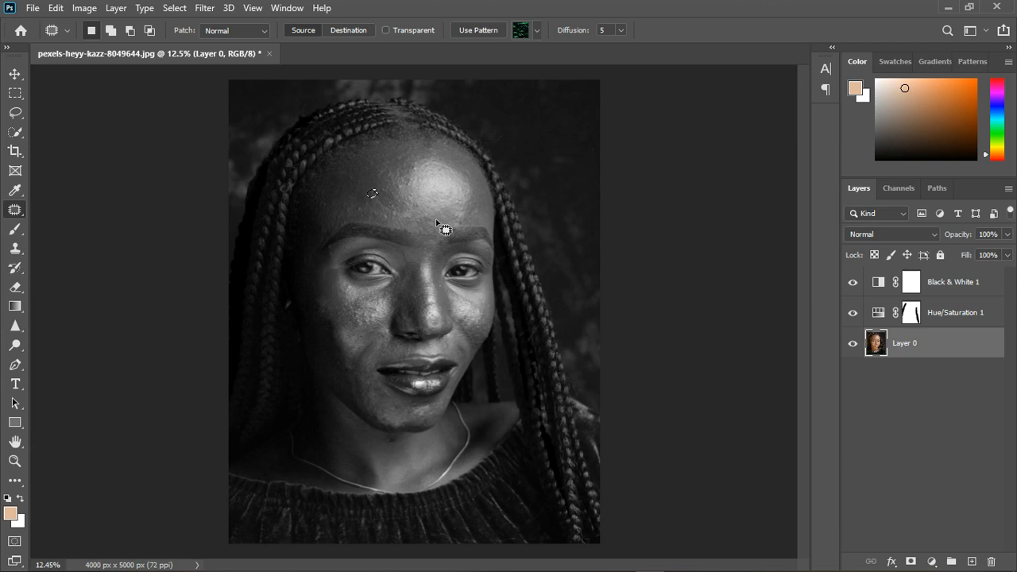
key("ctrl+d")
left_click(855, 283)
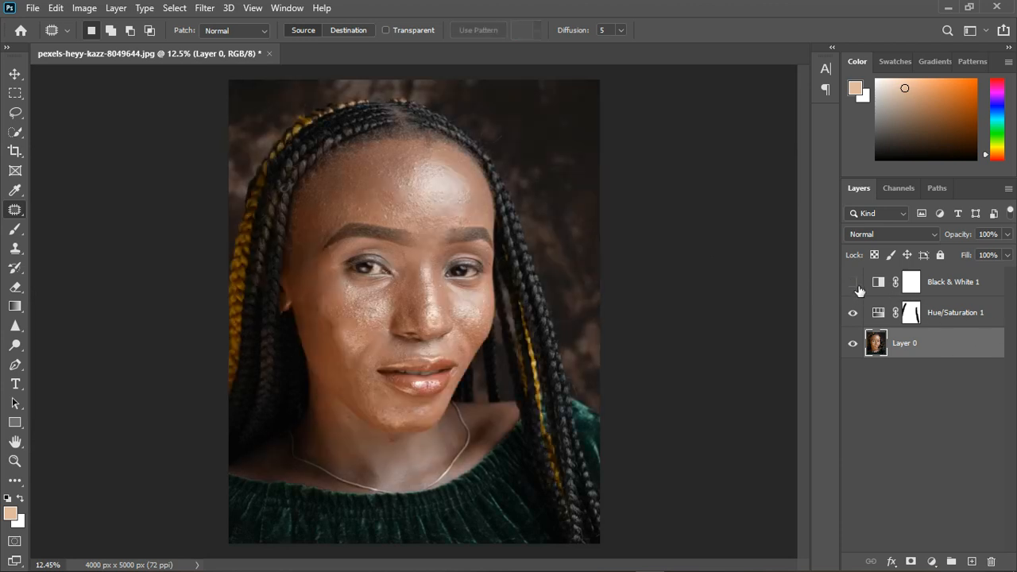
scroll(438, 291, "up", 2)
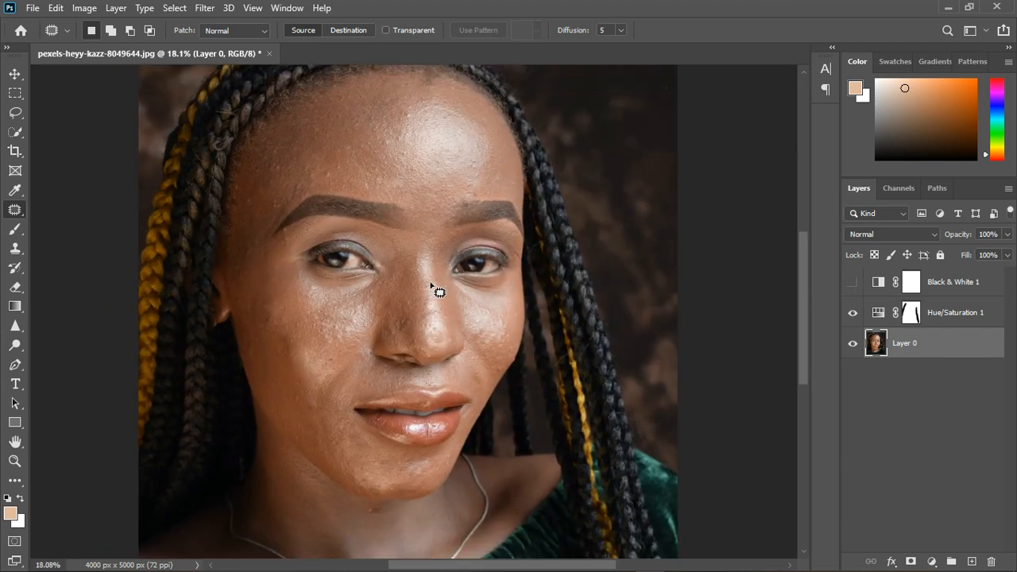
Compare the retouched portrait with the original by toggling the visibility of Hue/Saturation 1 and Layer 0.
left_click(960, 320)
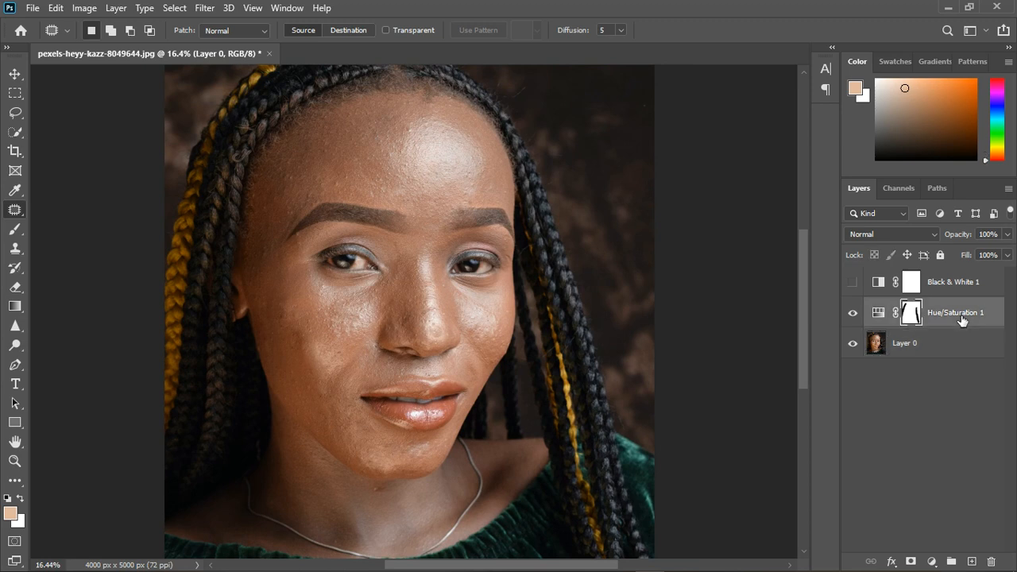
left_click(854, 315)
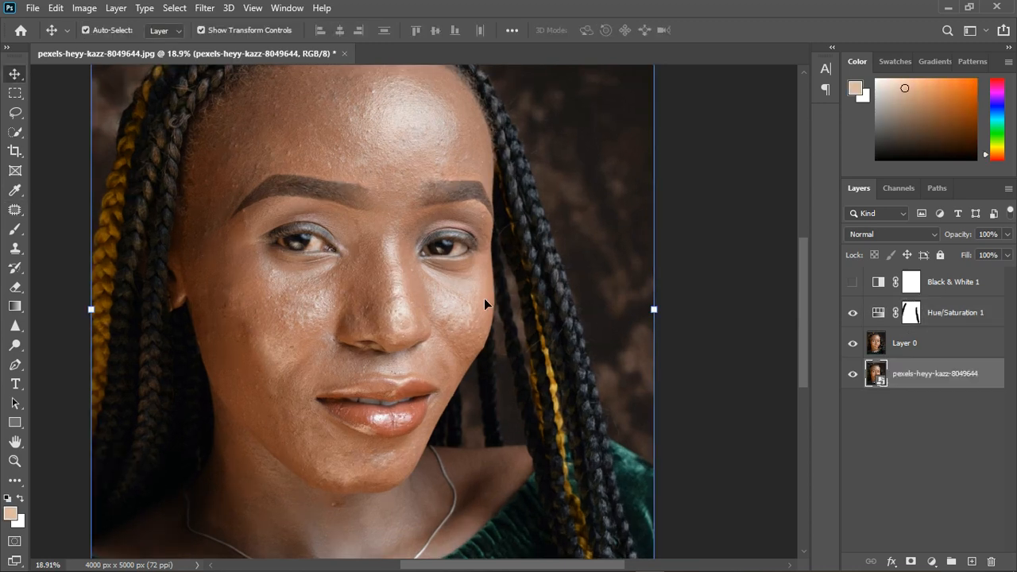
left_click(854, 318)
left_click(853, 343)
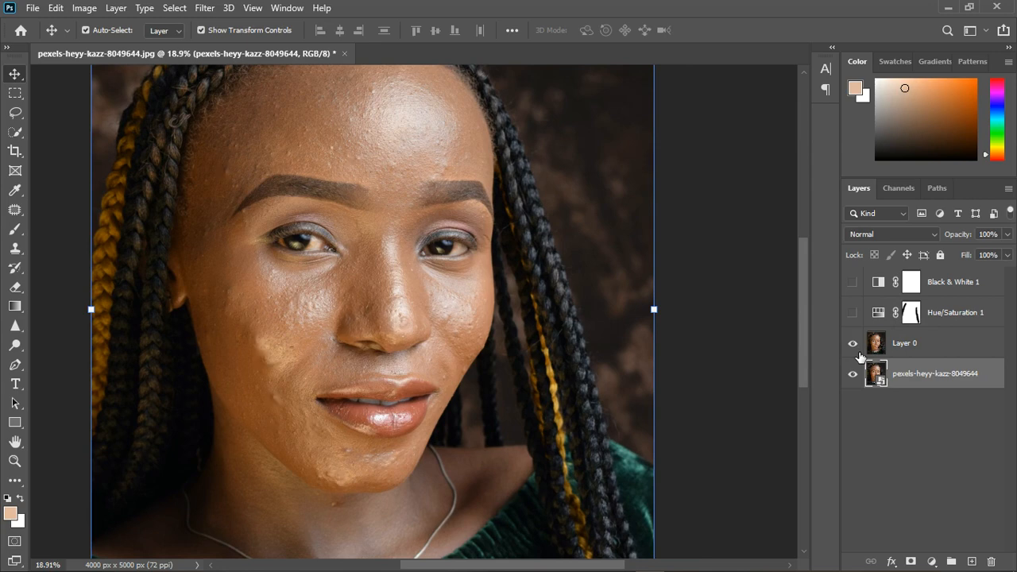
left_click(854, 313)
Show the Black & White 1 adjustment layer and delete it.
left_click(854, 282)
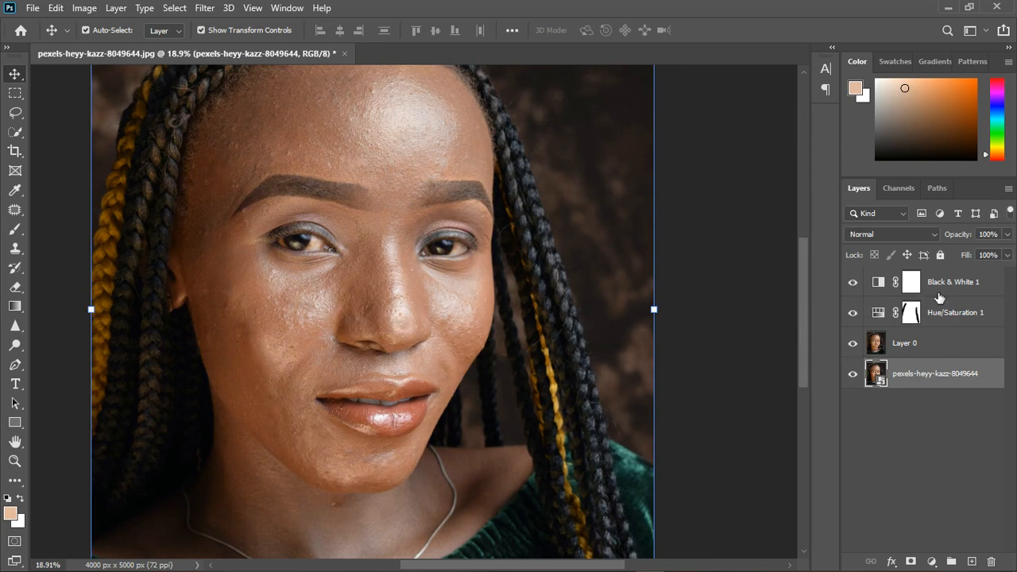
left_click(944, 294)
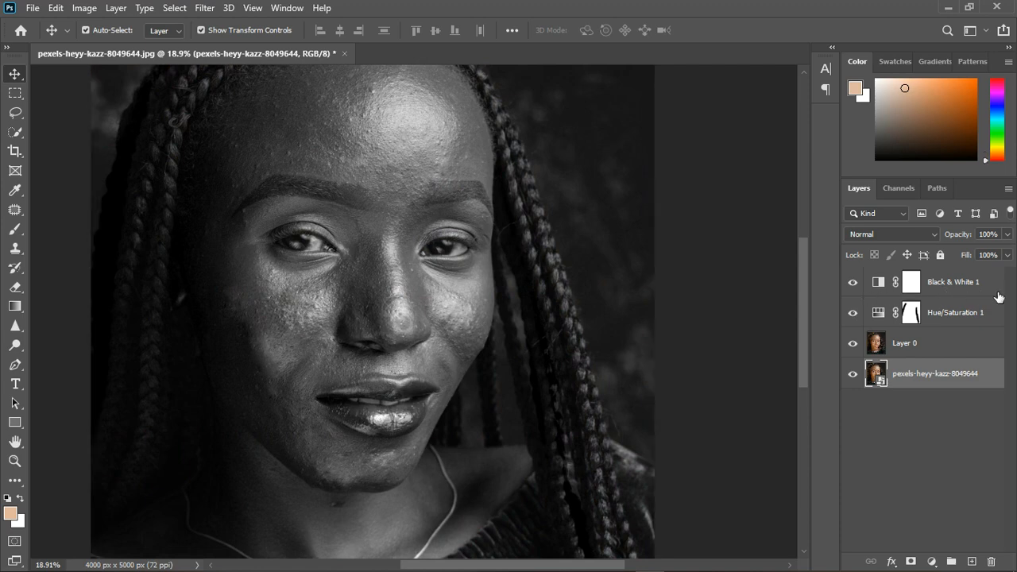
key("Delete")
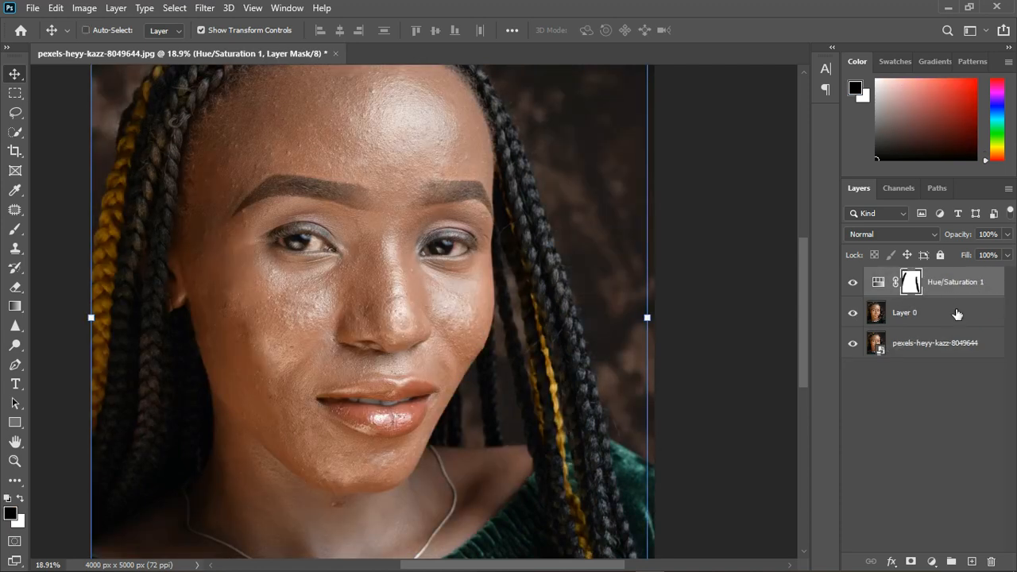
Stamp all visible layers into a new layer above Hue/Saturation 1 and inspect the whole portrait.
key("ctrl+alt+shift+e")
key("ctrl+0")
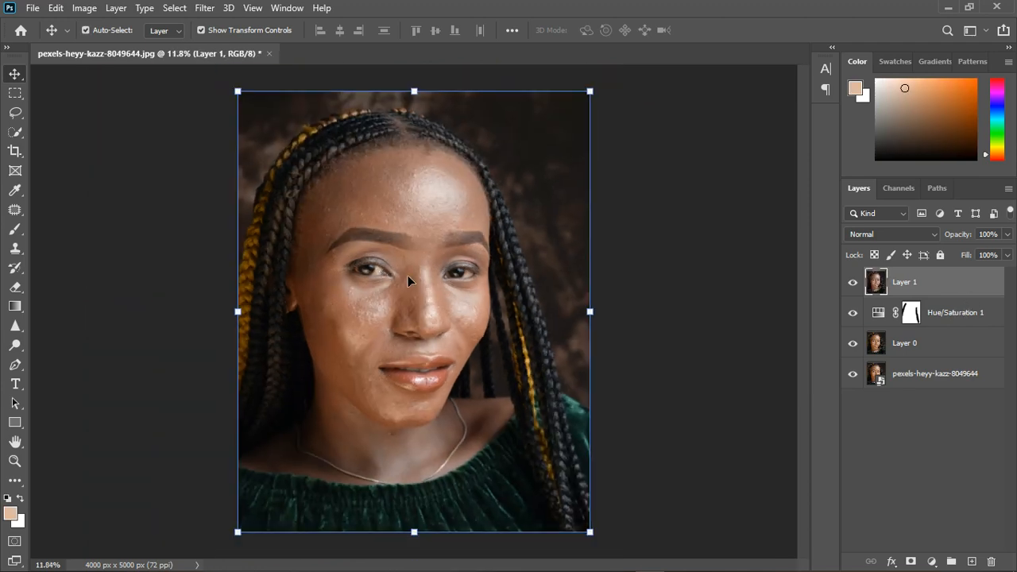
scroll(474, 245, "up", 2)
scroll(473, 245, "down", 2)
scroll(474, 245, "up", 1)
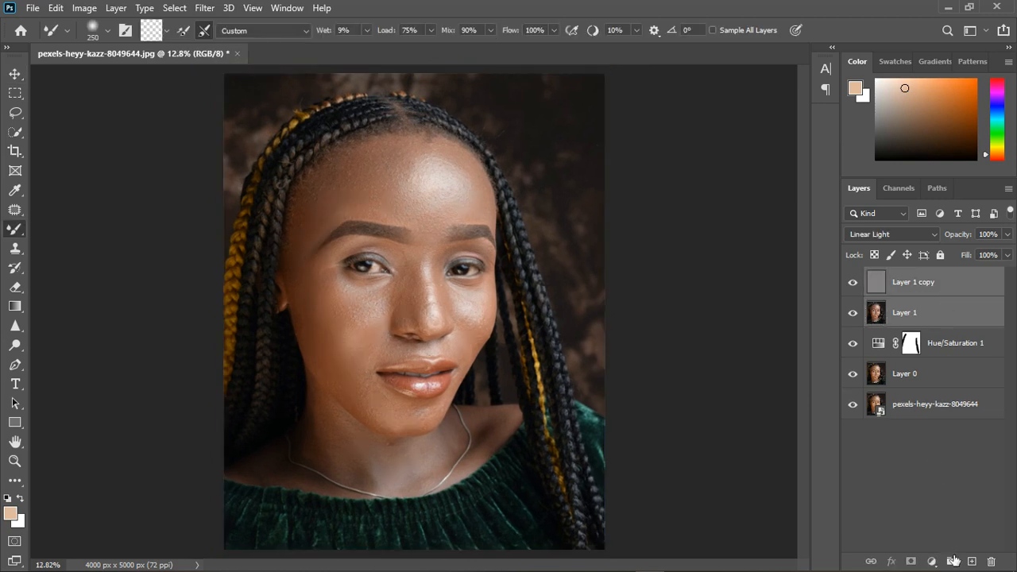
Group Layer 1 and Layer 1 copy, and compare the portrait with the group off and on.
left_click(953, 561)
left_click(855, 277)
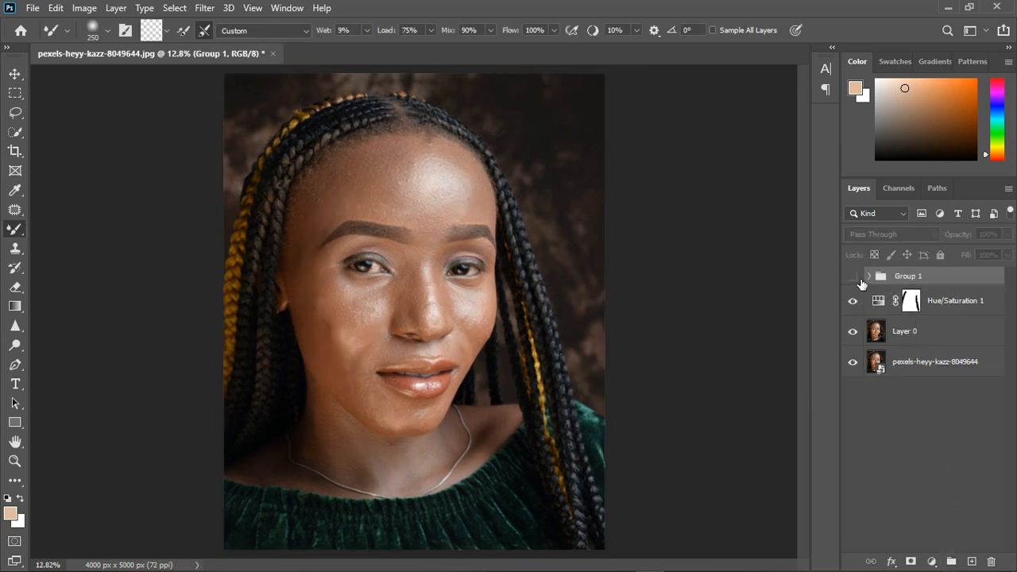
left_click(854, 277)
Compare the finished retouch with the original by hiding Layer 0 and Hue/Saturation 1 and toggling the visibility of Group 1.
scroll(454, 289, "up", 2)
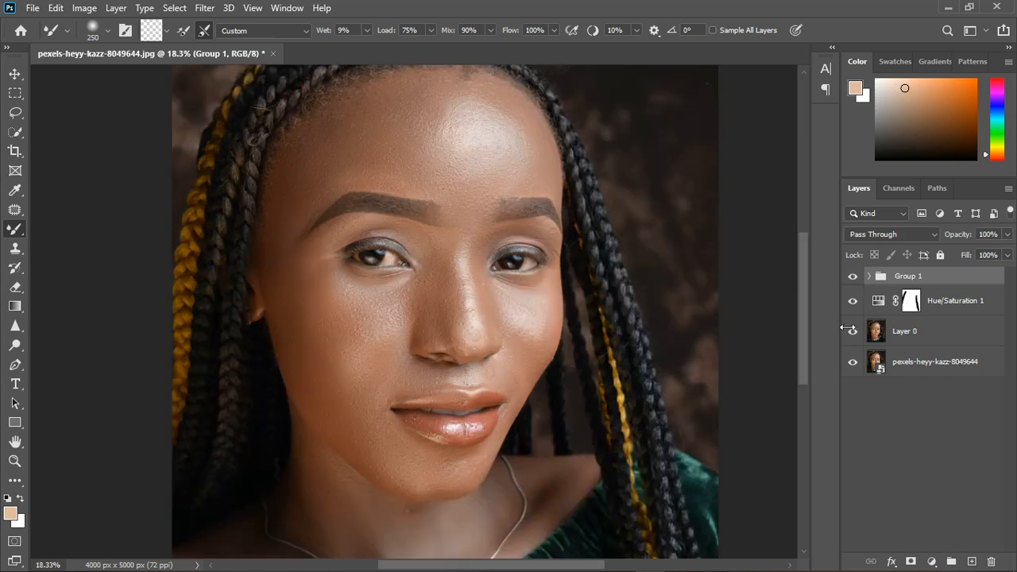
left_click(854, 331)
left_click(855, 302)
left_click(857, 278)
left_click(857, 279)
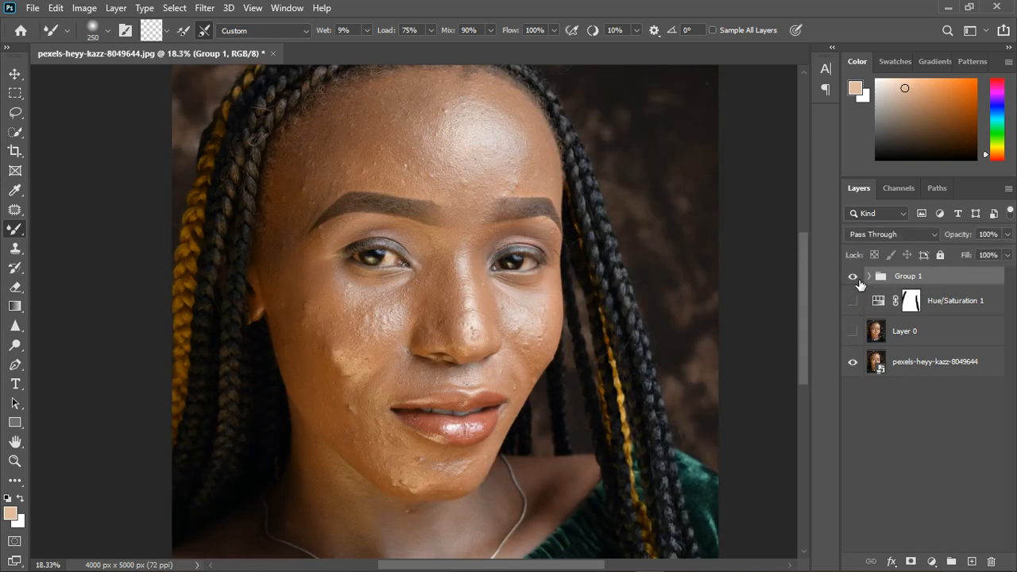
Check the portrait with Group 1 off and on, and stamp all visible layers into a new layer above it.
scroll(542, 304, "down", 2)
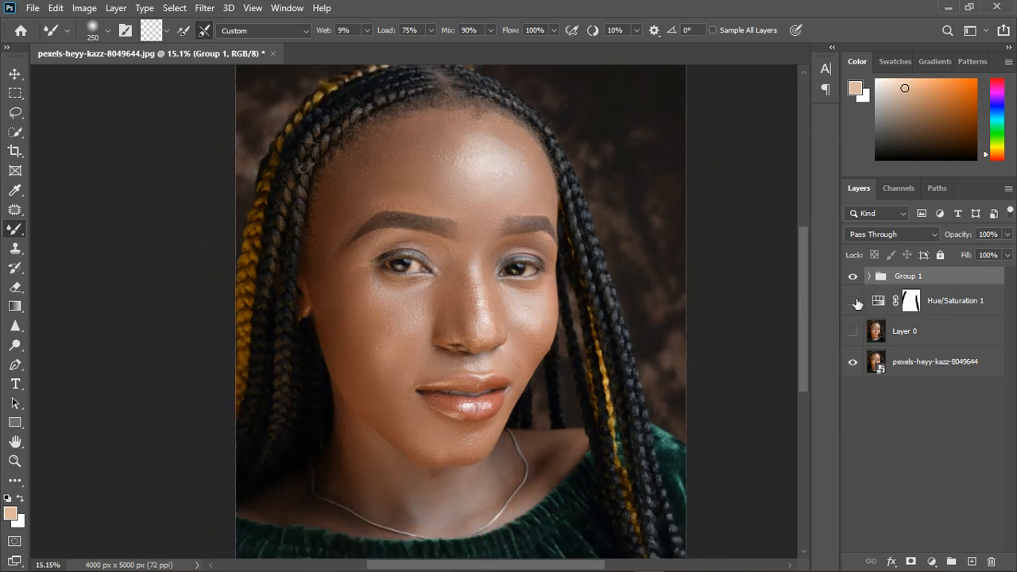
left_click(857, 278)
left_click(857, 280)
key("ctrl+shift+alt+e")
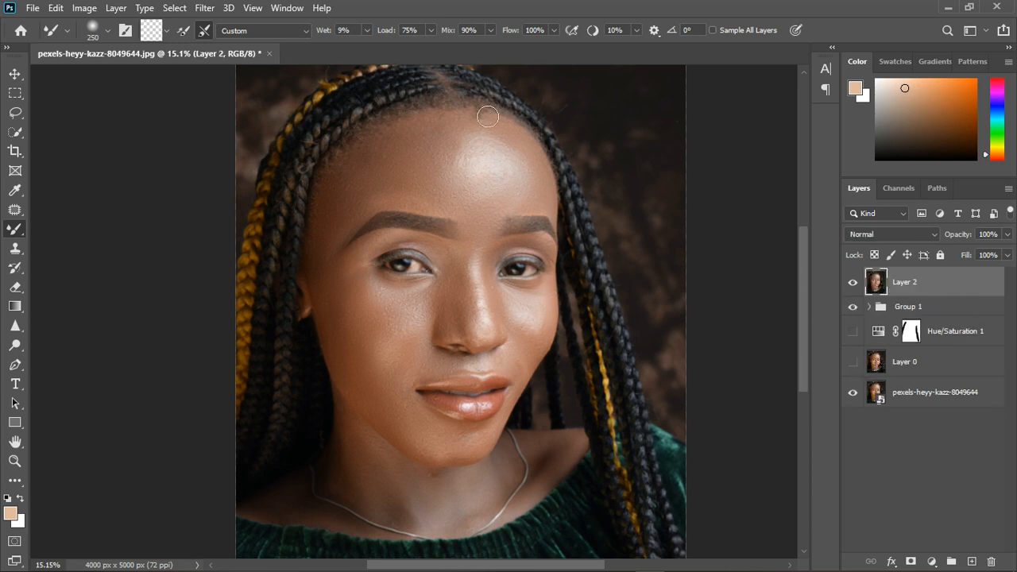
Open the stamped layer in Liquify and use the Face tool to slim the face outline slightly and set Nose Width to -51.
left_click(205, 8)
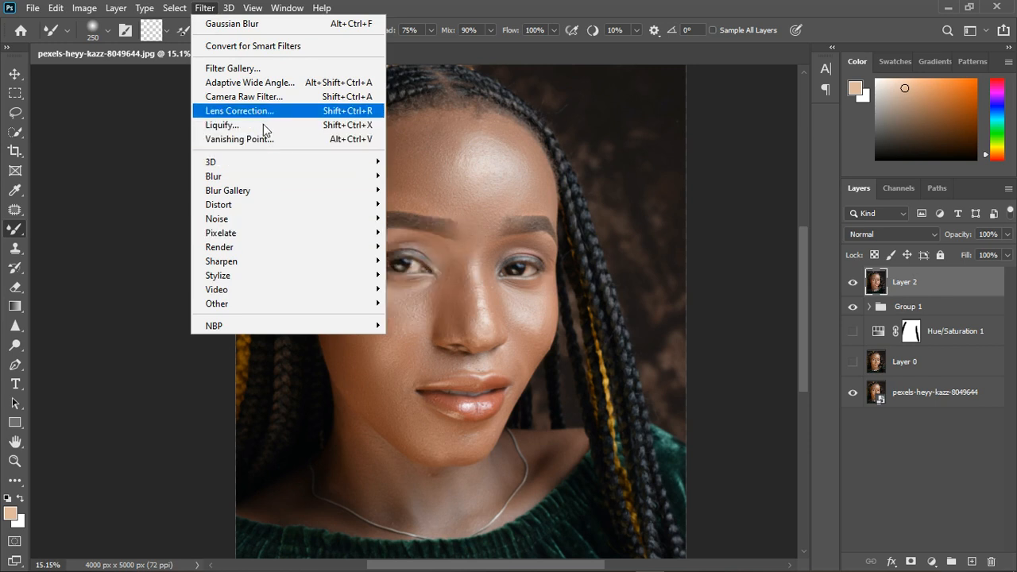
left_click(263, 125)
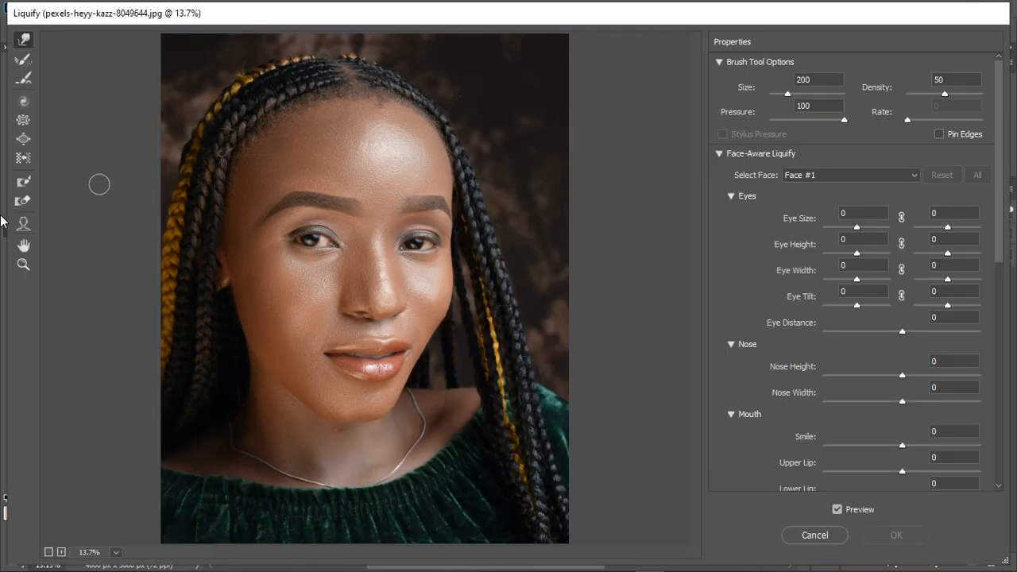
left_click(25, 227)
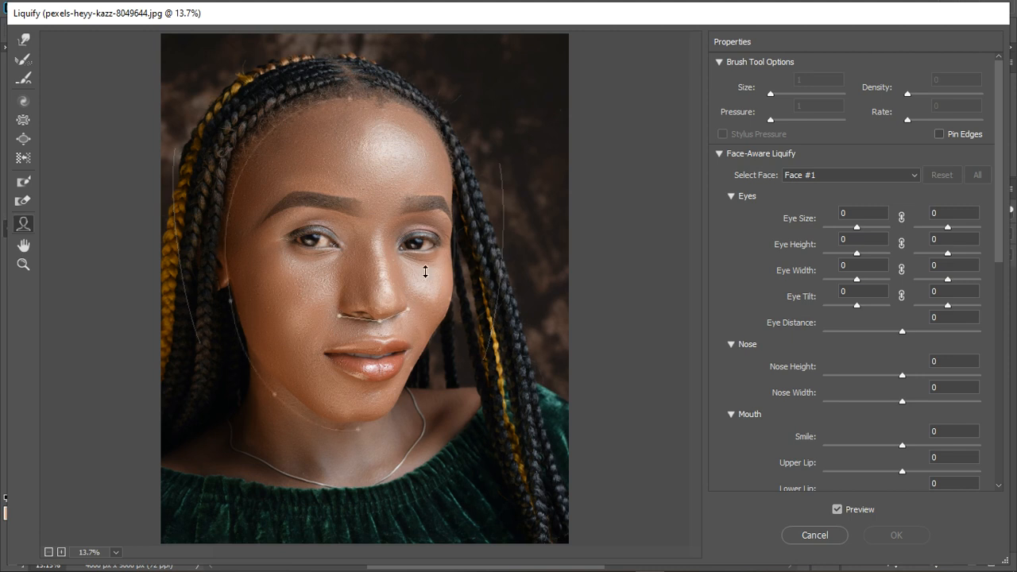
mouse_move(333, 157)
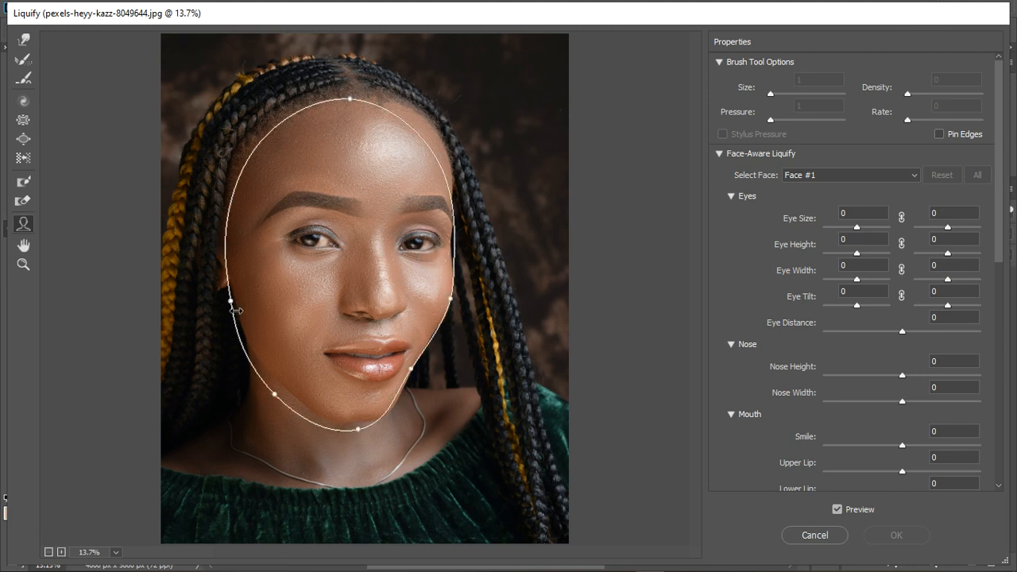
left_click_drag(236, 311, 240, 312)
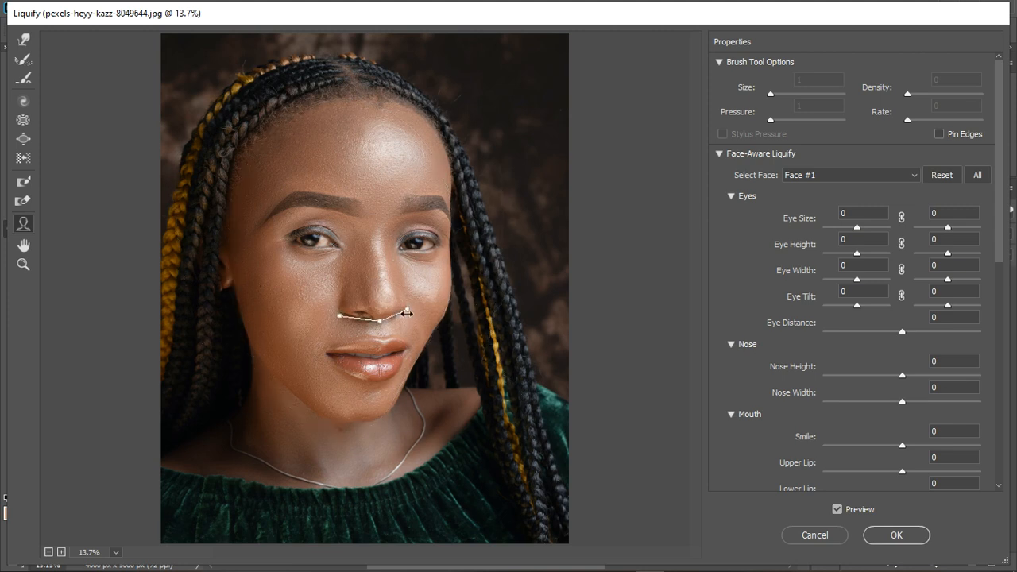
left_click_drag(406, 314, 394, 314)
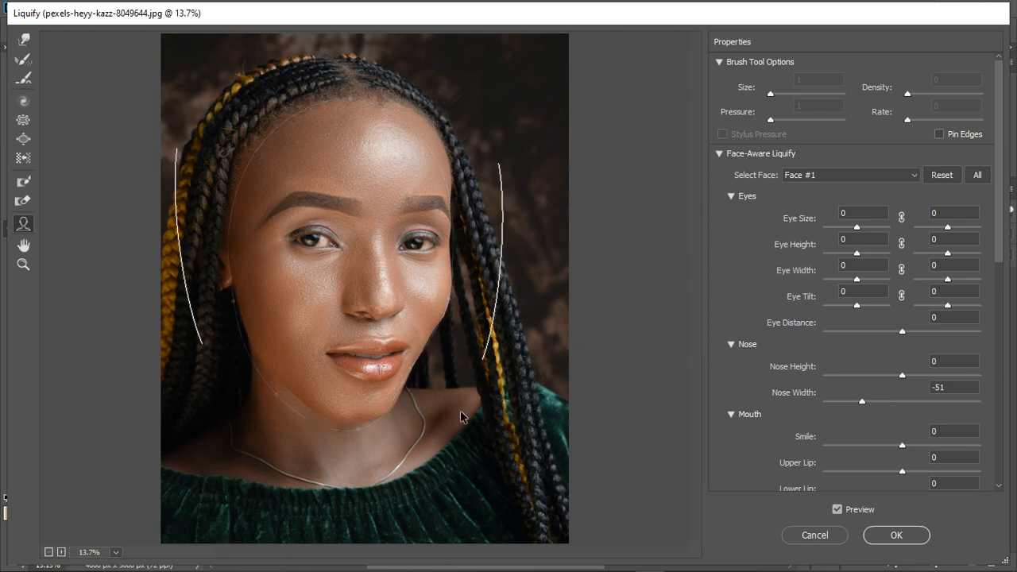
Switch to Liquify's Forward Warp tool and enlarge its brush size to 900.
left_click(25, 40)
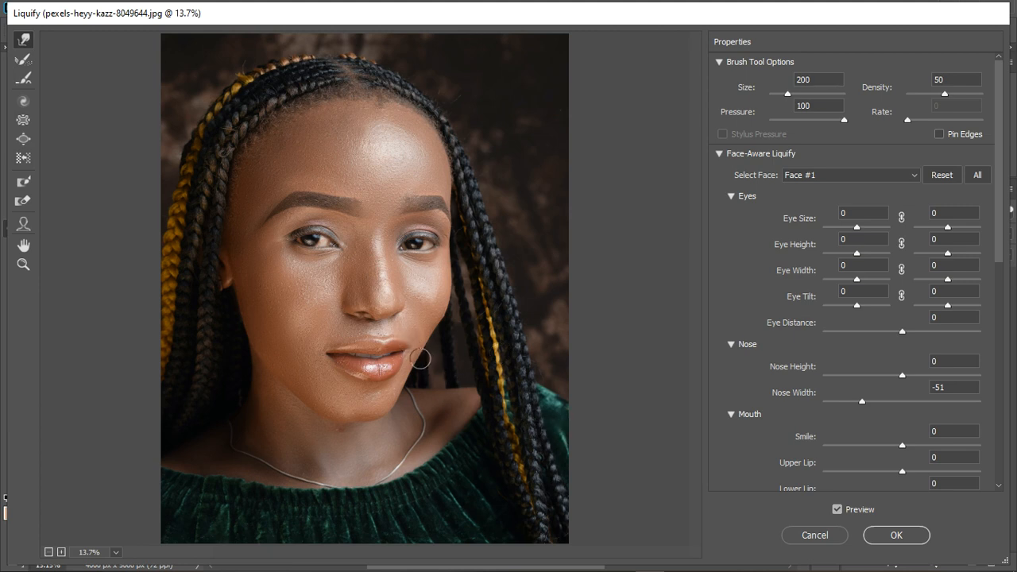
key("bracketright")
key("bracketright")
key("bracketright")
key("bracketright")
key("bracketright")
key("bracketright")
key("bracketright")
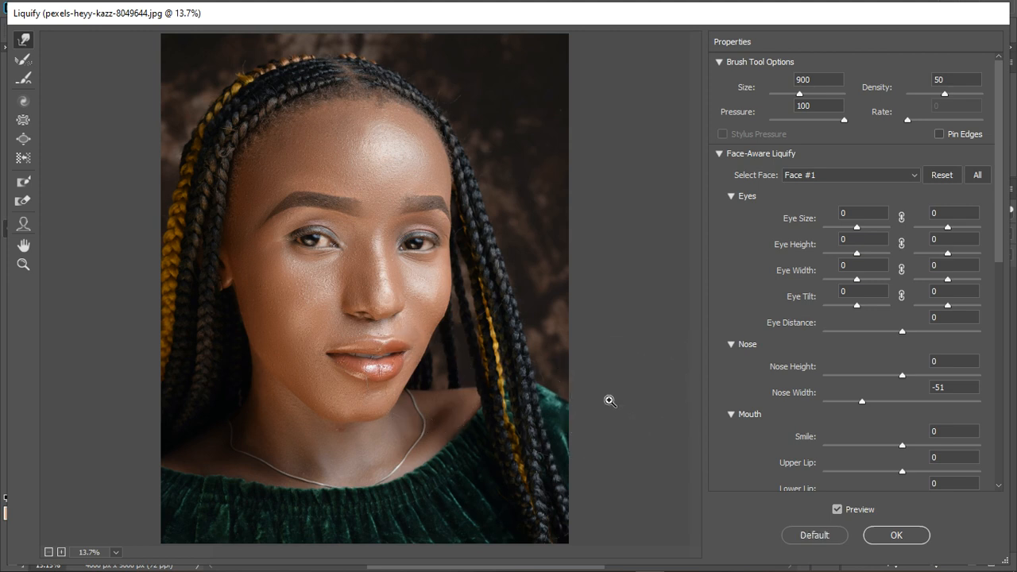
Undo the latest warp strokes on the portrait and apply the Liquify changes.
key("ctrl+z")
key("ctrl+z")
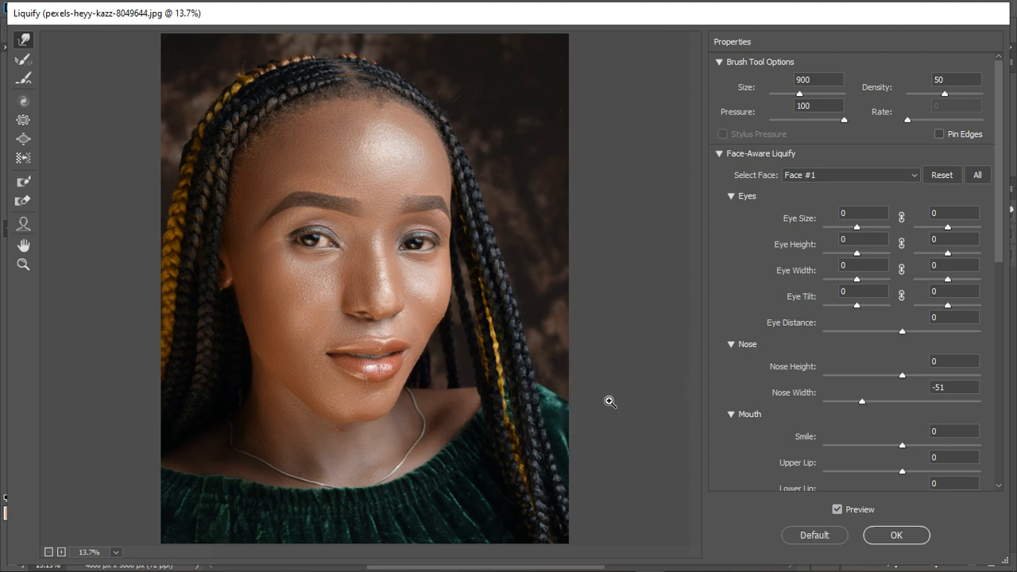
key("ctrl+z")
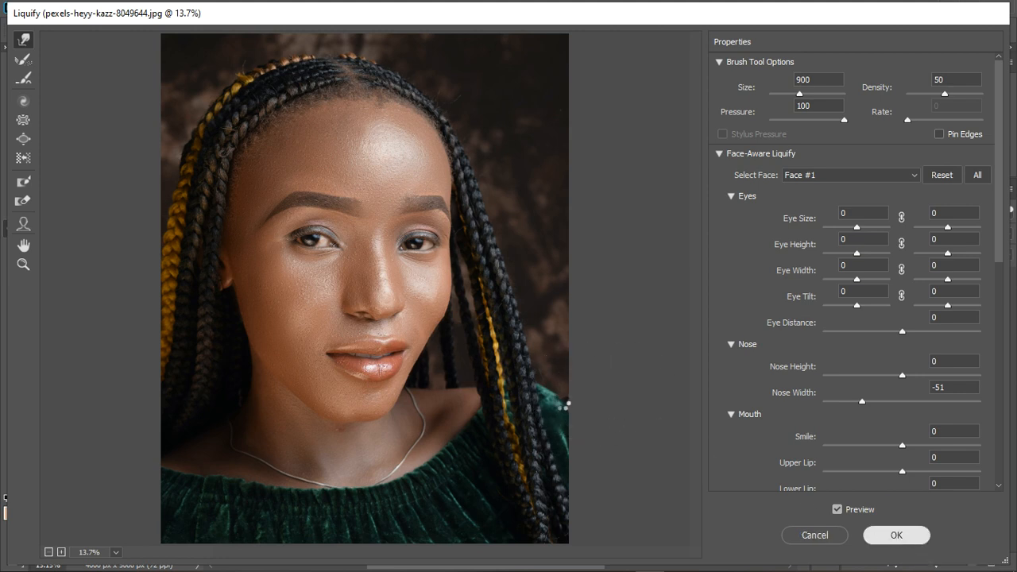
left_click(896, 535)
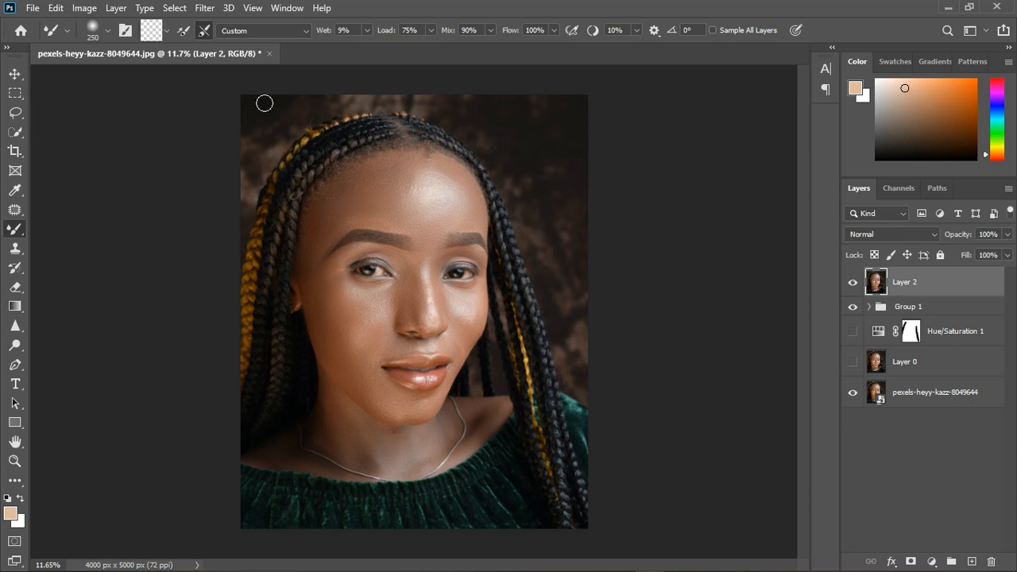
Open Layer 2 in the Camera Raw Filter and set Highlights +12, Shadows -19, Whites -7, Blacks +9 and Texture +11.
left_click(205, 10)
left_click(235, 96)
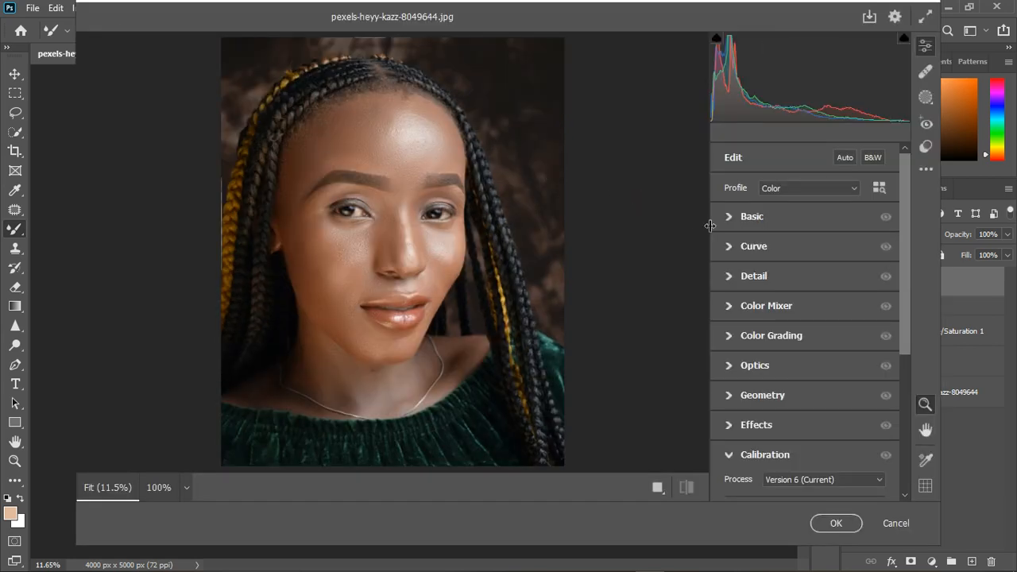
left_click(731, 225)
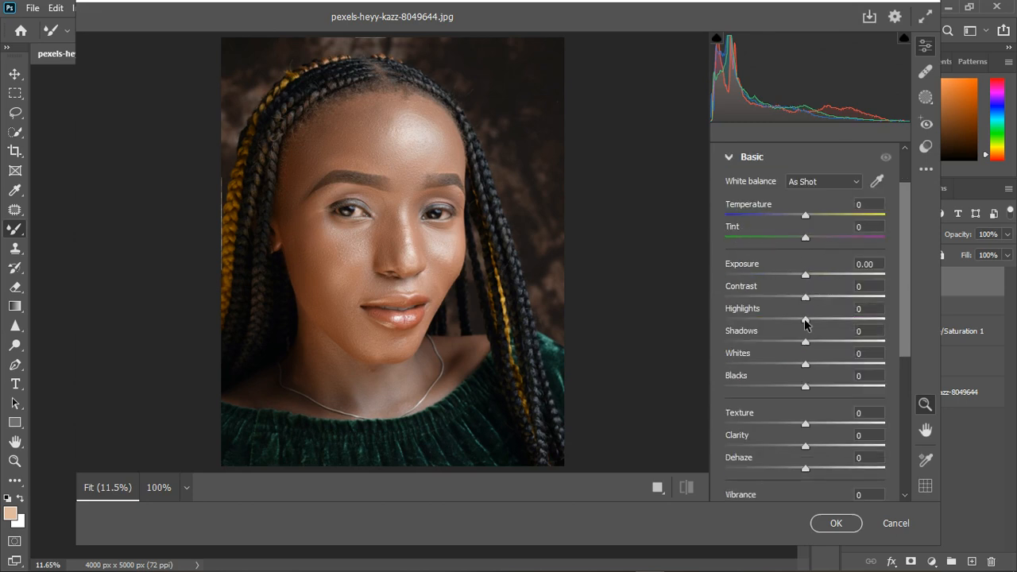
mouse_move(805, 322)
left_mouse_down()
mouse_move(830, 323)
mouse_move(815, 329)
left_mouse_up()
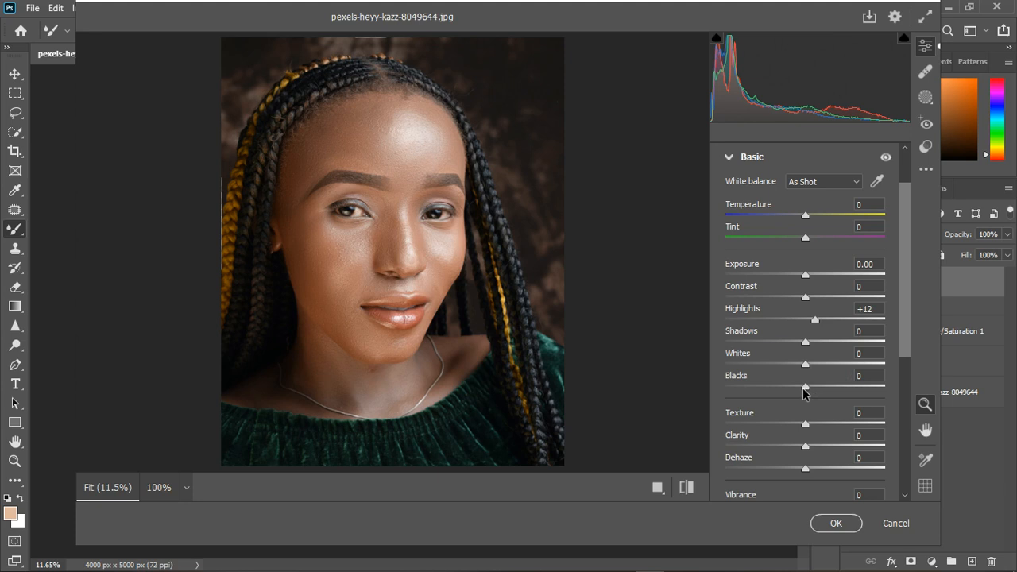
left_click_drag(805, 387, 811, 386)
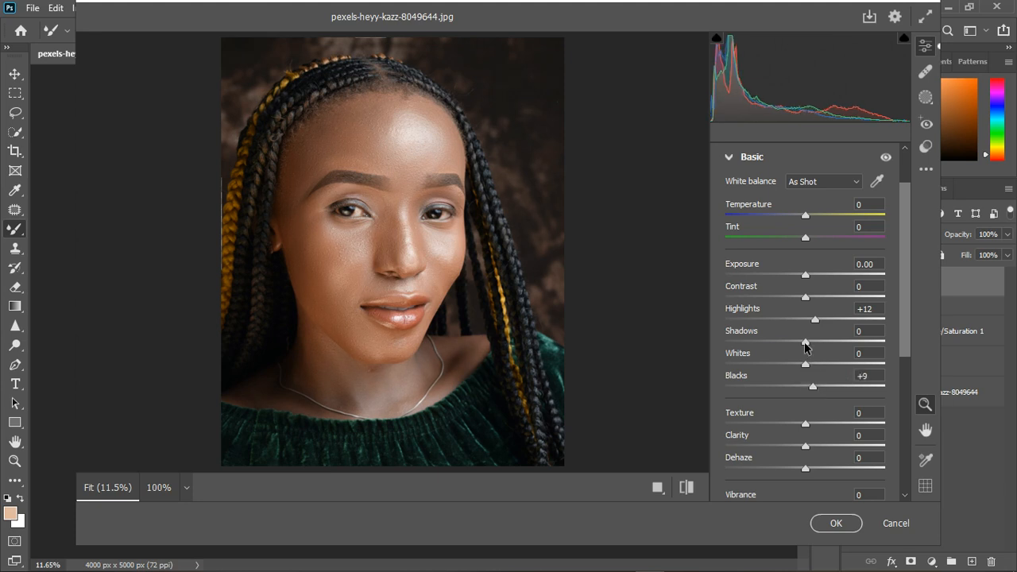
left_click_drag(805, 345, 799, 366)
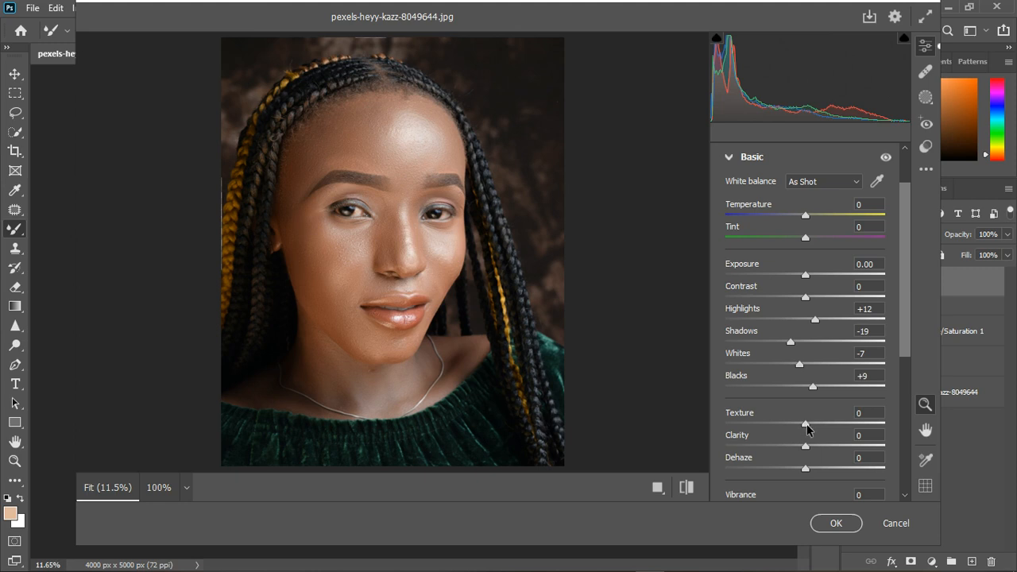
left_click_drag(806, 424, 814, 430)
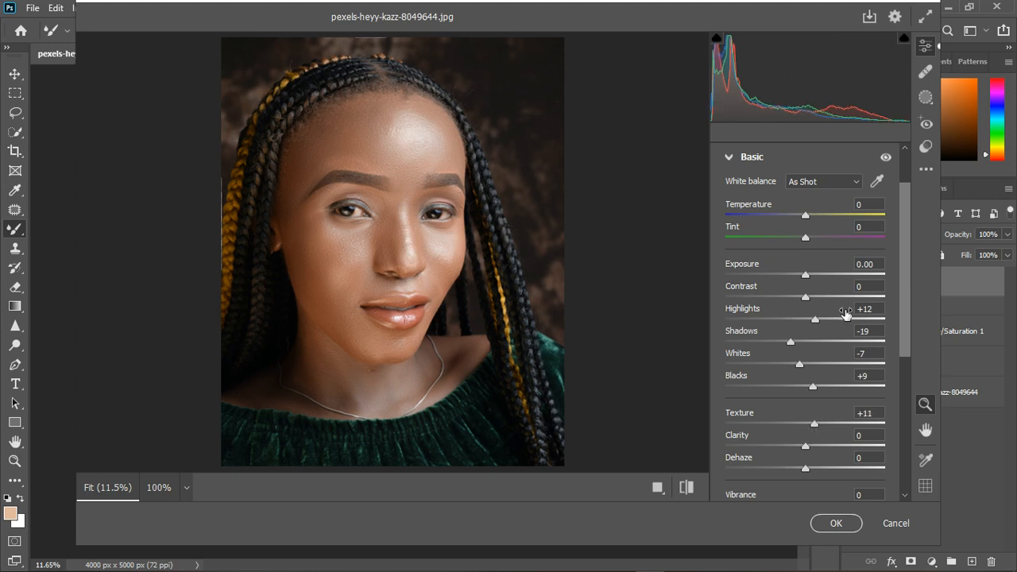
Sample the white balance beside the eye, adjust Temperature to -7 and Tint to -16, and compare the Basic adjustments off and on.
left_click(879, 182)
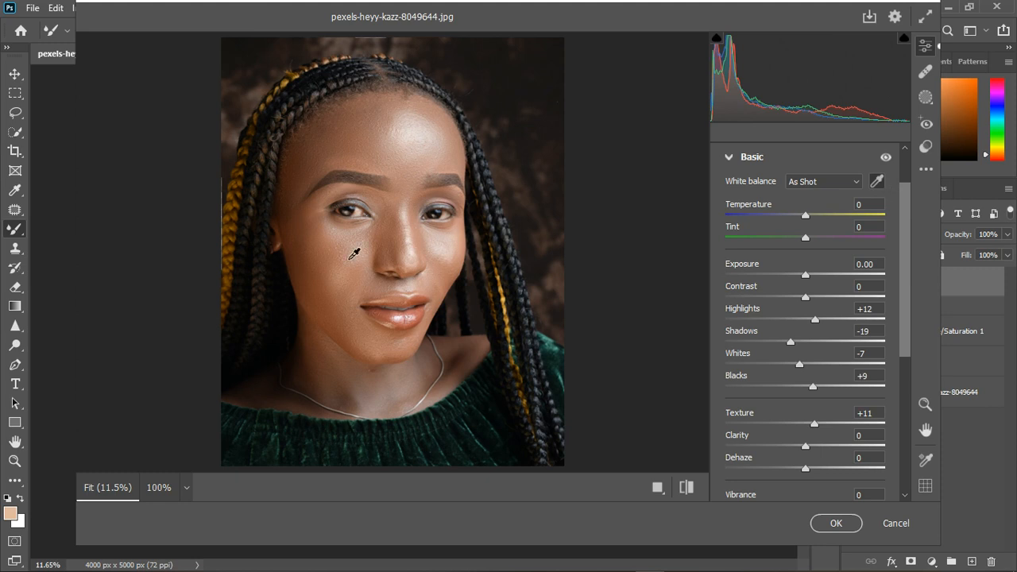
left_click(361, 220)
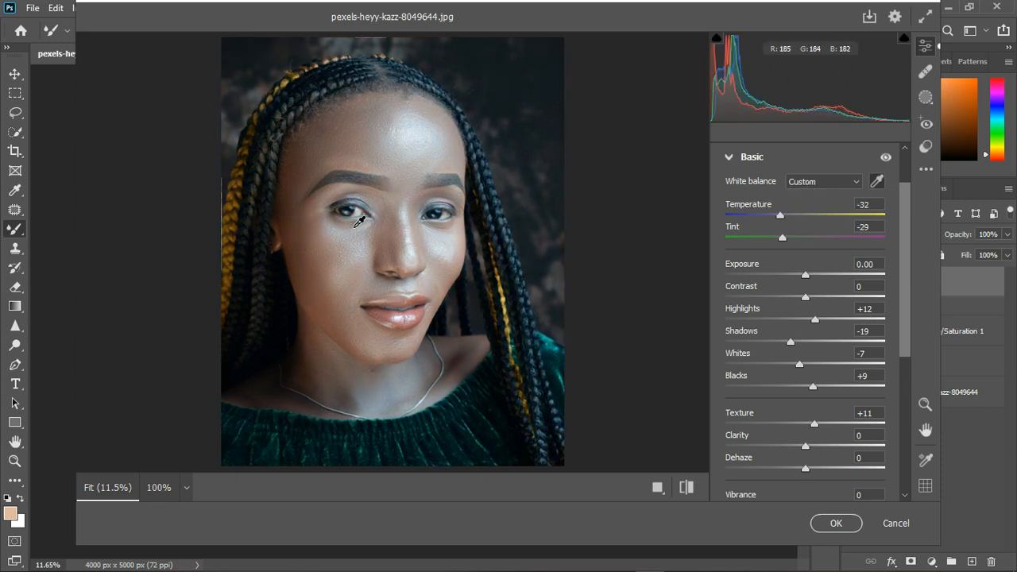
left_click_drag(781, 216, 801, 224)
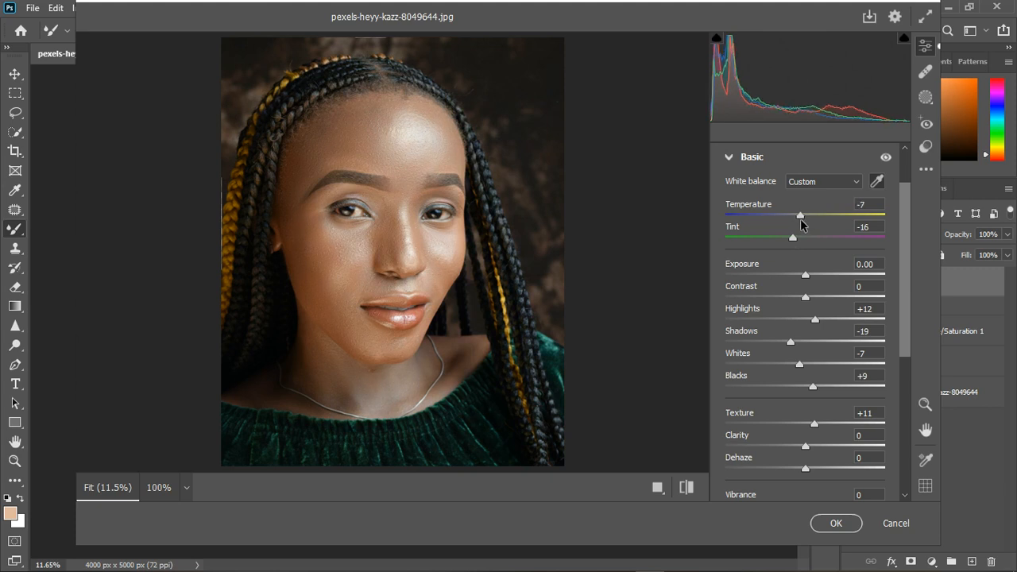
left_click(887, 157)
left_click(886, 158)
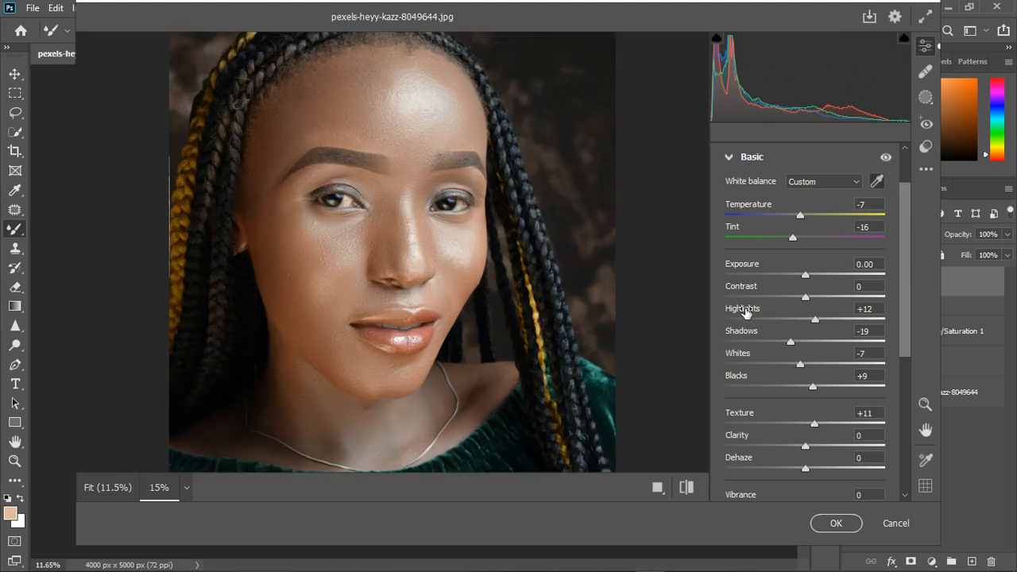
scroll(533, 275, "down", 1)
scroll(533, 276, "down", 1)
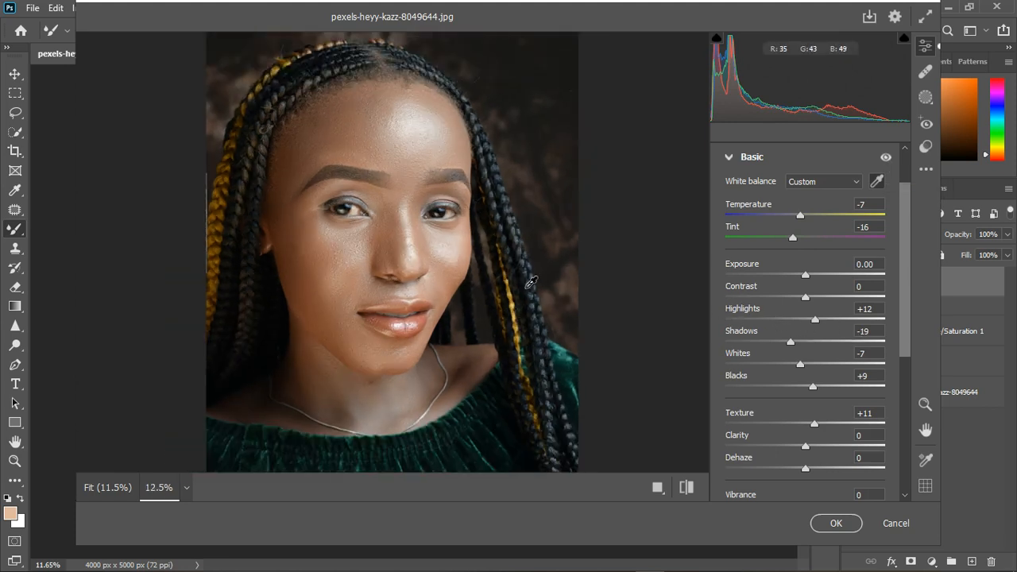
Adjust the parametric curve to Highlights +4, Lights +3, Darks -4 and Shadows -5.
left_click(731, 158)
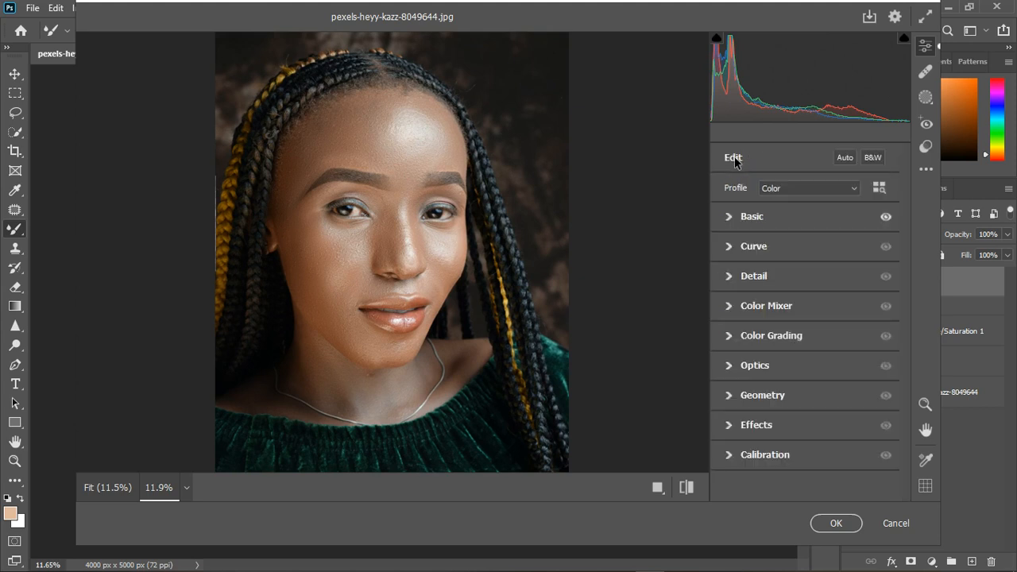
left_click(728, 245)
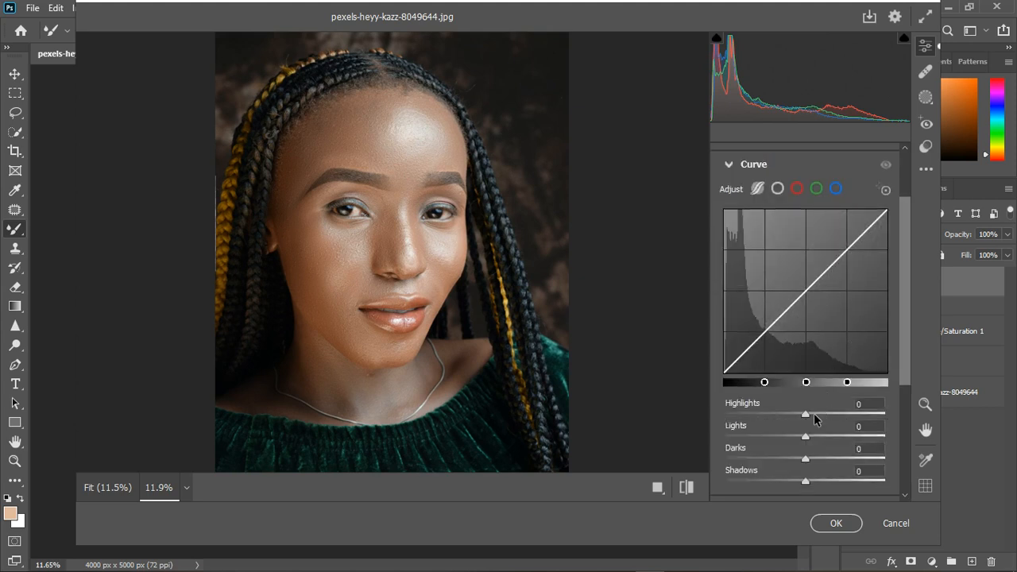
mouse_move(815, 419)
left_mouse_down()
mouse_move(804, 415)
mouse_move(812, 418)
left_mouse_up()
scroll(808, 461, "down", 2)
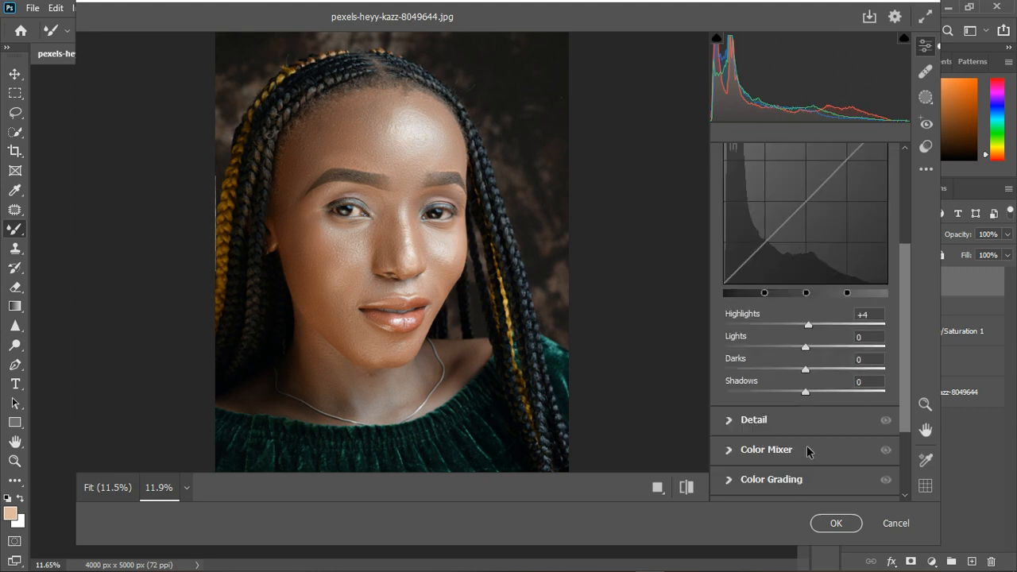
left_click_drag(806, 399, 811, 354)
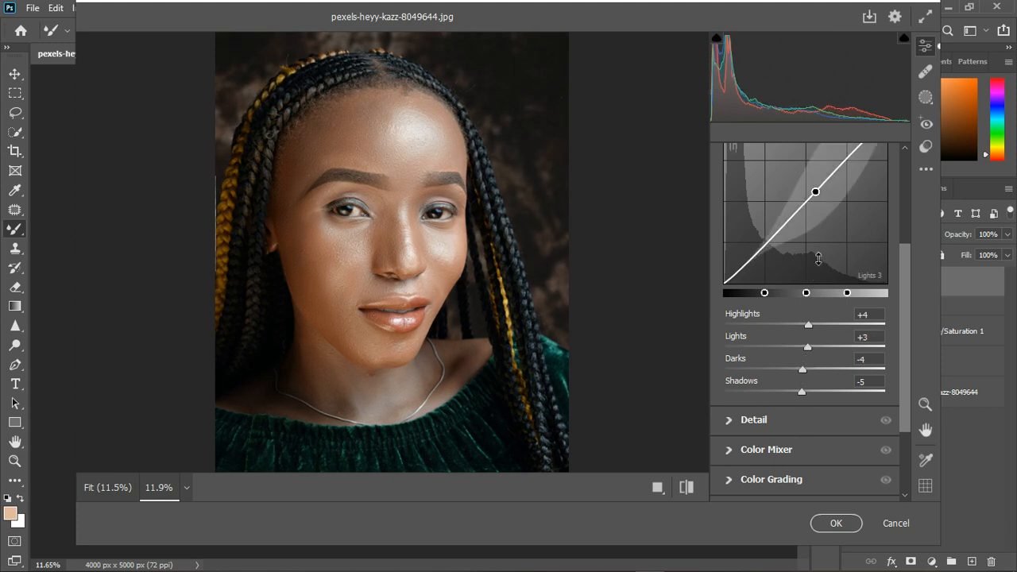
scroll(814, 256, "up", 3)
left_click(729, 236)
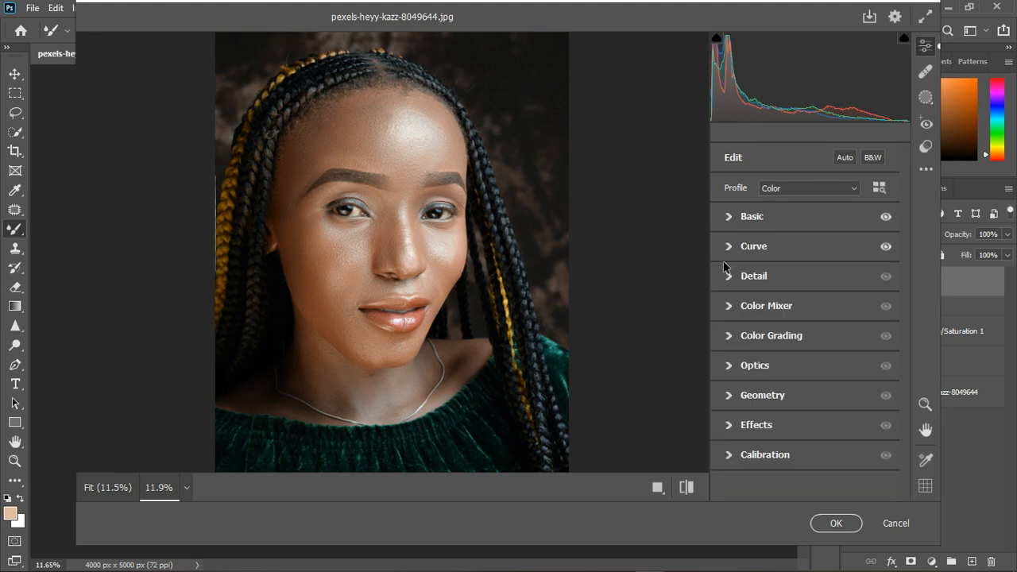
Shift the Color Mixer hues to Reds -22, Oranges +3 and Yellows -6.
left_click(731, 308)
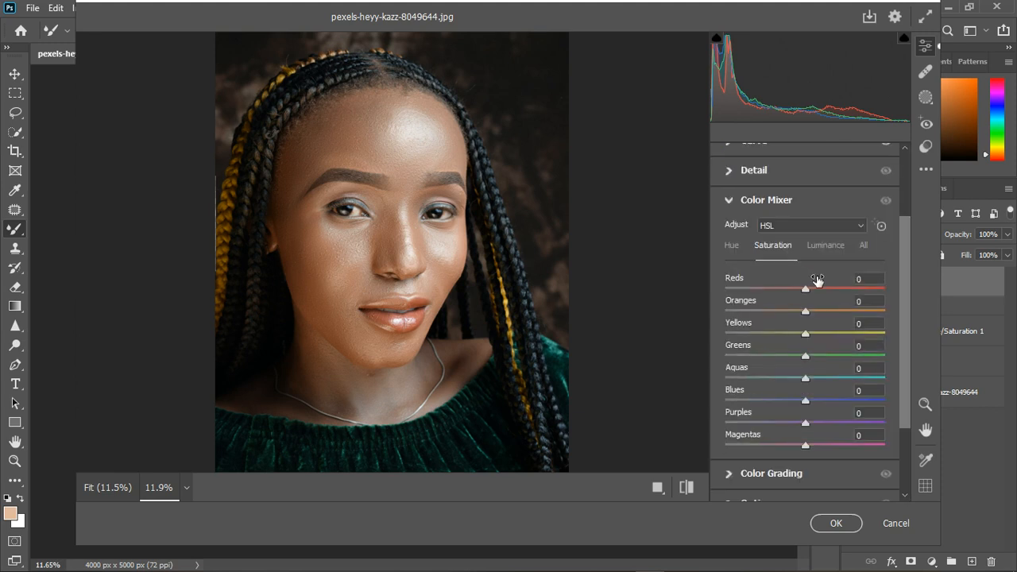
left_click(735, 249)
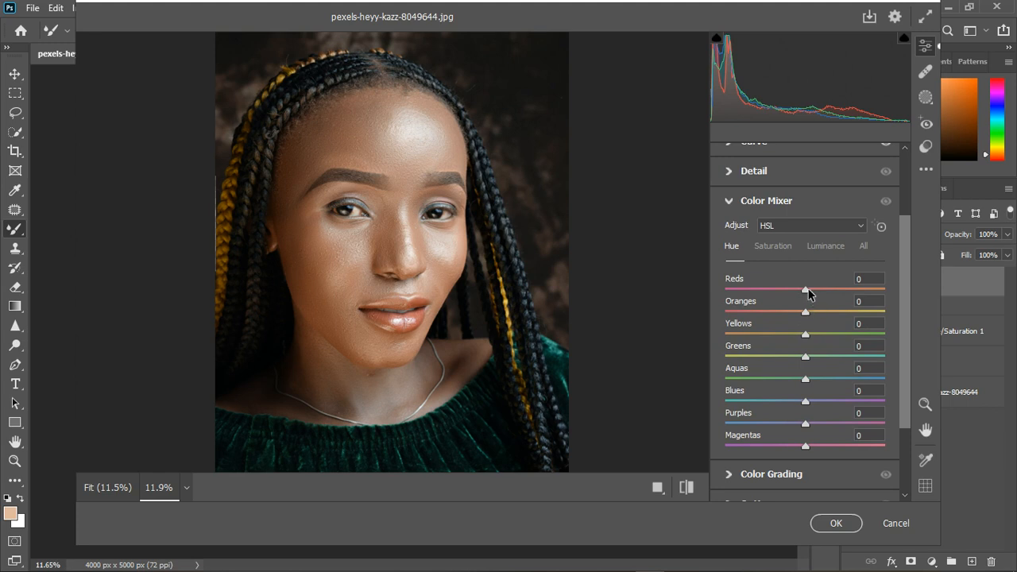
left_click_drag(808, 289, 791, 291)
mouse_move(805, 311)
left_mouse_down()
mouse_move(792, 314)
mouse_move(810, 314)
left_mouse_up()
left_click_drag(809, 315, 802, 337)
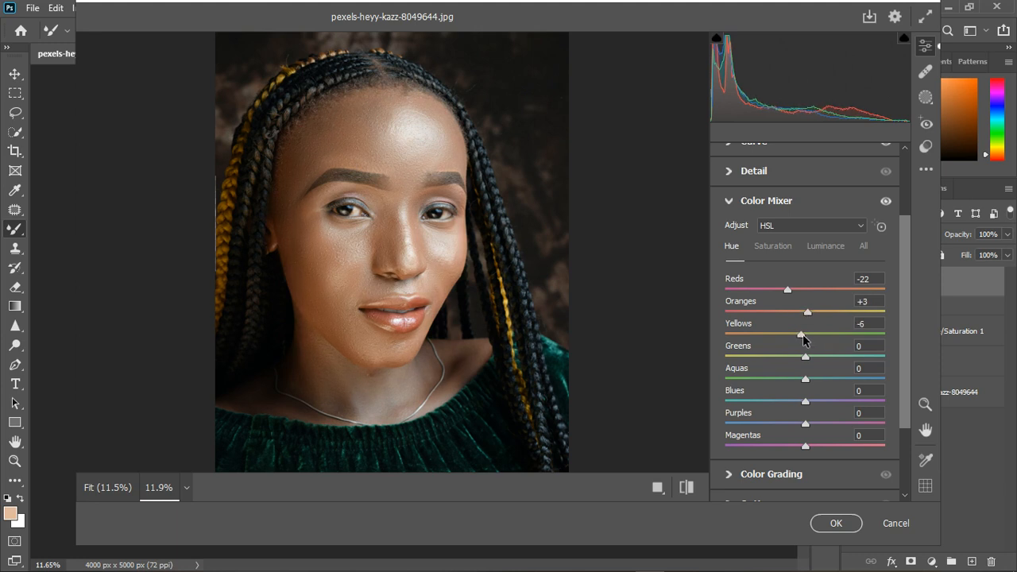
Raise the Color Mixer saturation to Reds +10, Oranges +8, Yellows +10, Greens +32, Aquas +36, Blues +33 and Purples +34.
left_click(783, 245)
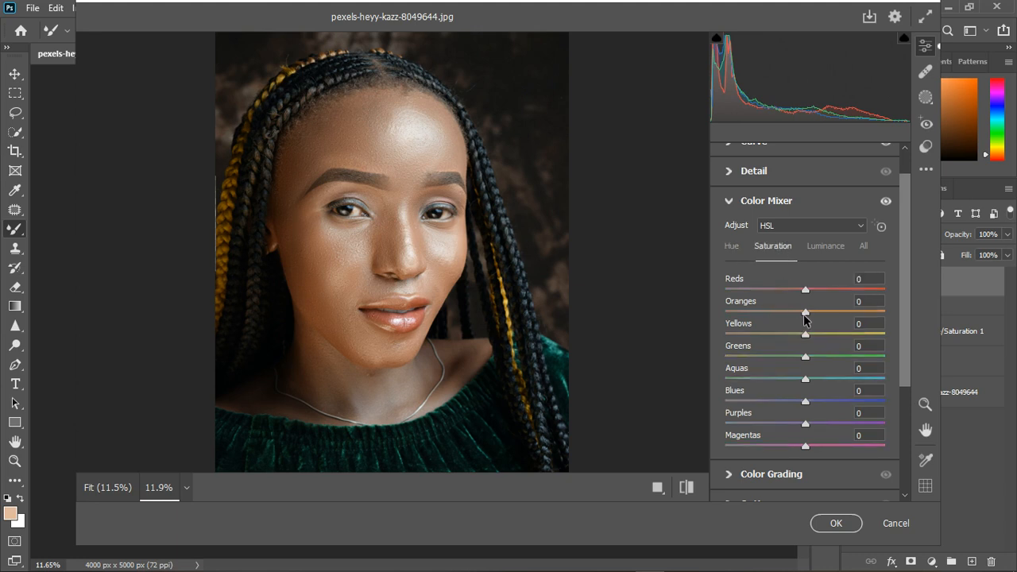
left_click_drag(806, 291, 816, 291)
left_click_drag(806, 311, 812, 313)
left_click_drag(817, 313, 814, 335)
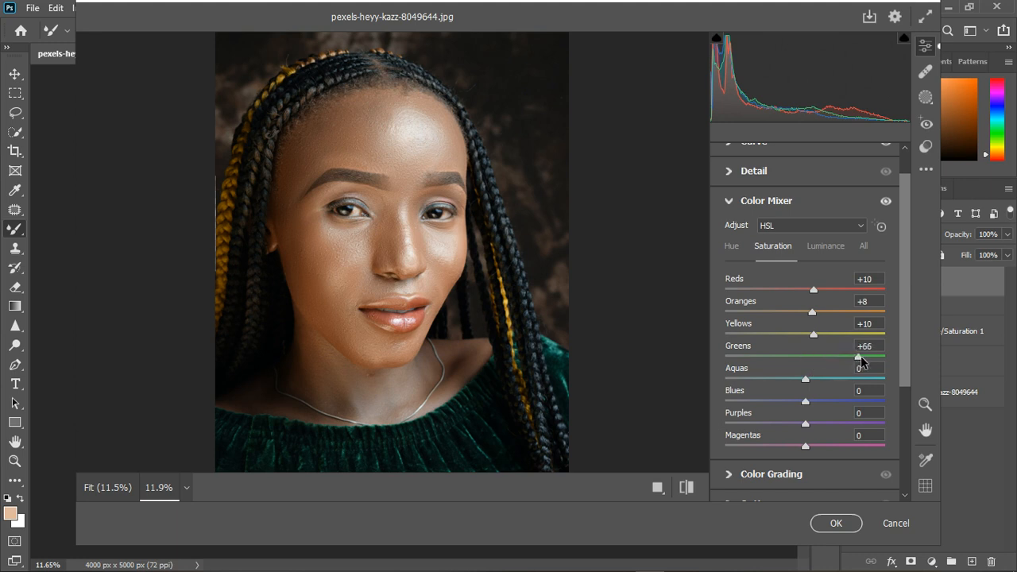
left_click_drag(839, 359, 840, 400)
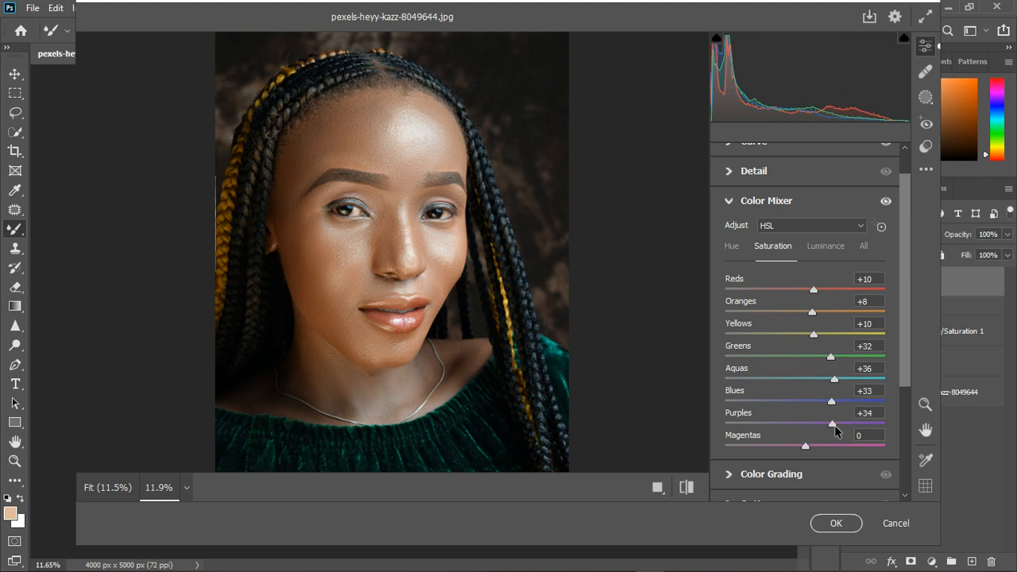
Raise the Magentas saturation and shift the Color Mixer hues to Greens -25, Aquas -34 and Blues -29.
left_click_drag(808, 447, 833, 446)
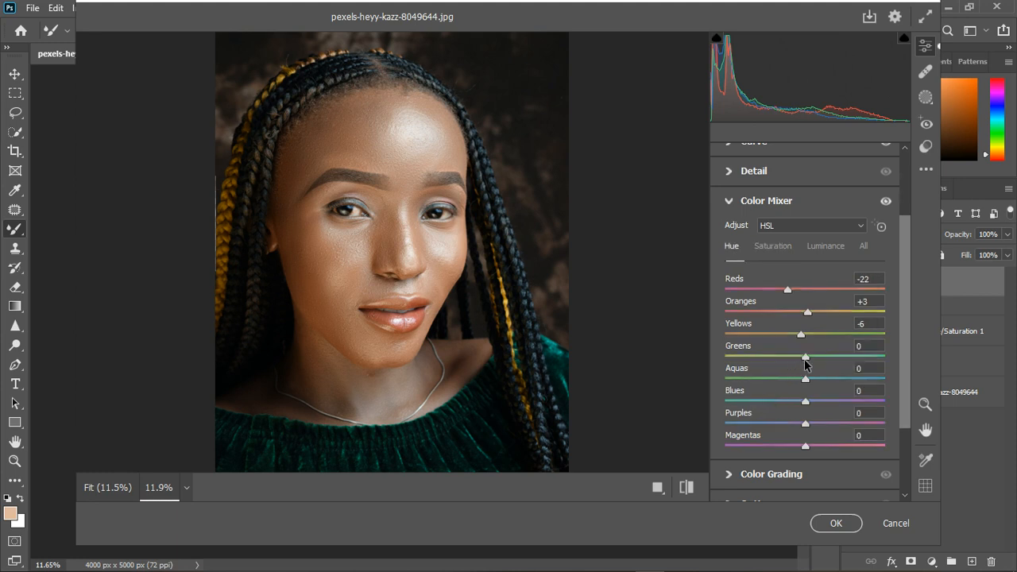
left_click_drag(802, 359, 782, 402)
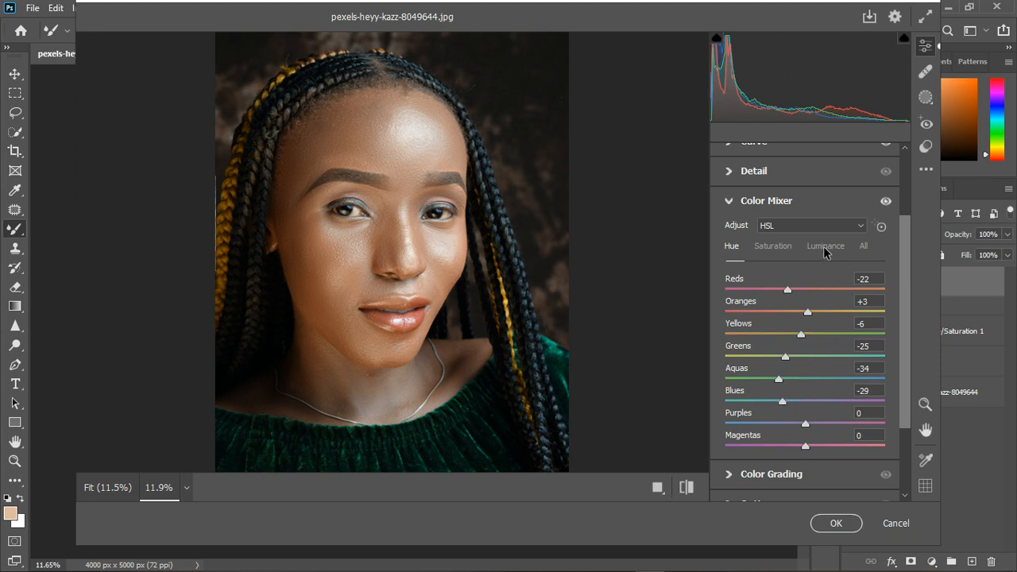
Lower the Color Mixer luminance of the Oranges to -8.
left_click(825, 248)
mouse_move(805, 312)
left_mouse_down()
mouse_move(817, 312)
mouse_move(799, 322)
left_mouse_up()
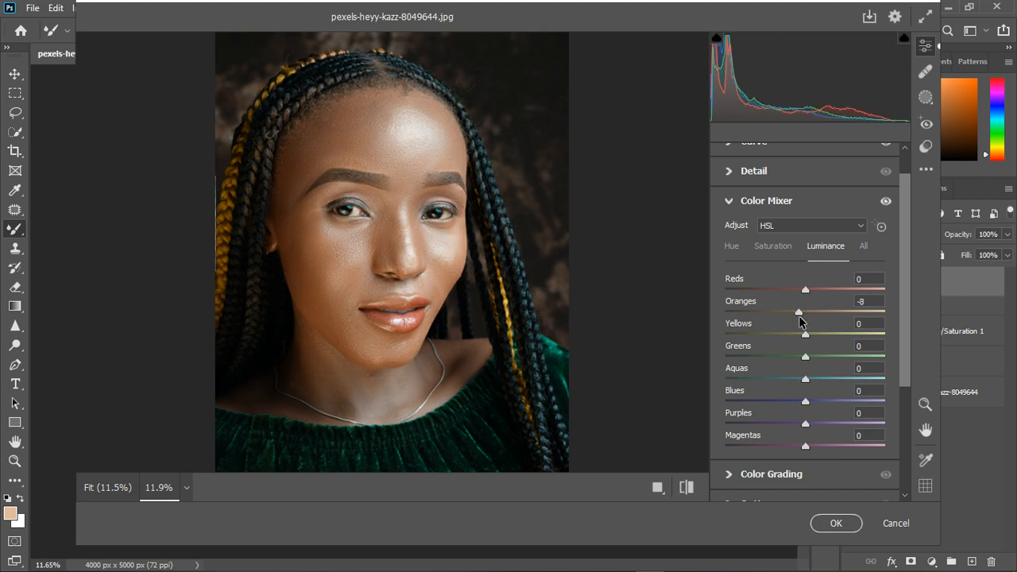
left_click(729, 202)
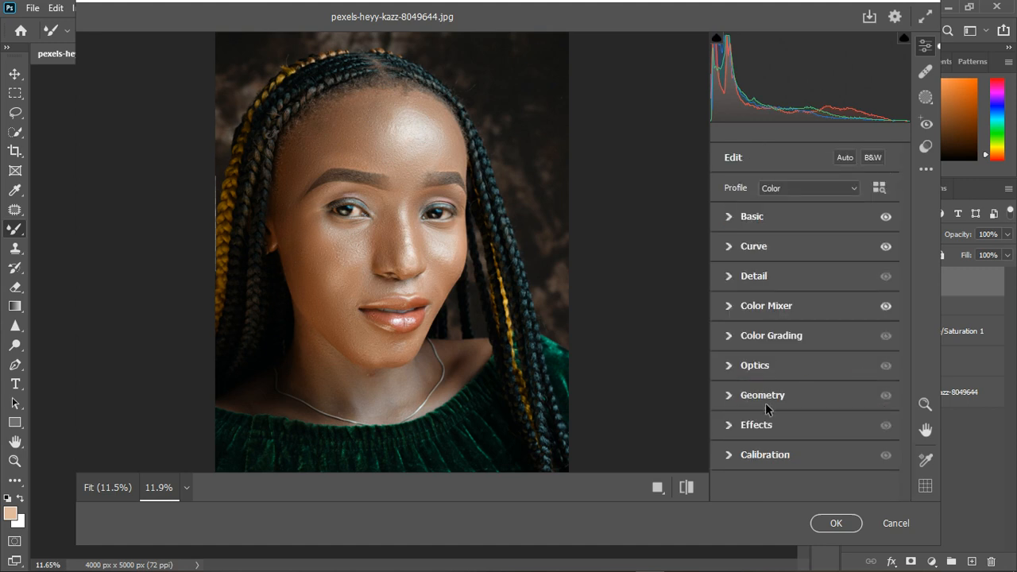
Calibrate the primary hues to Red -7, Green +5 and Blue +12, and apply the Camera Raw grading.
left_click(732, 458)
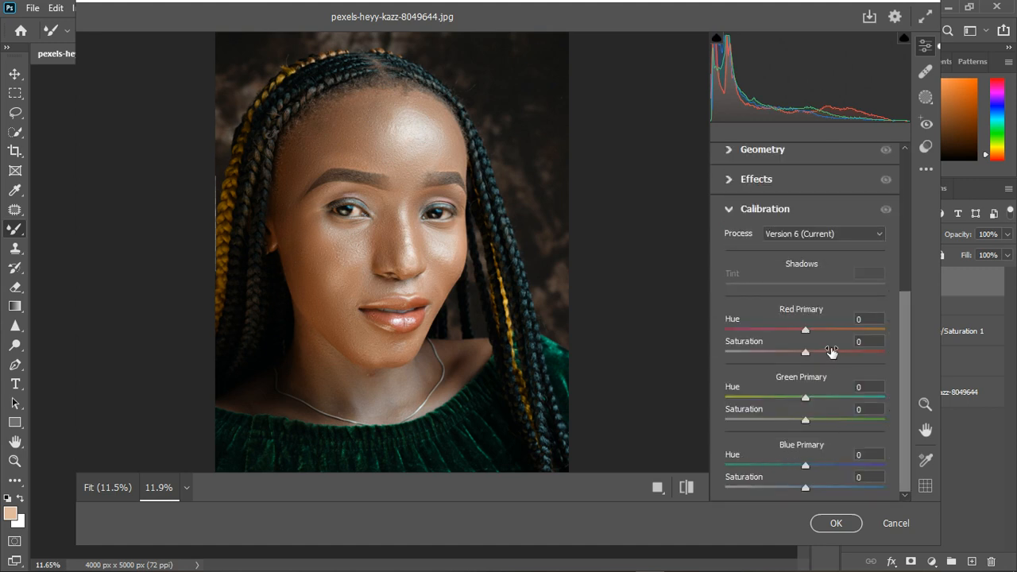
left_click_drag(806, 330, 801, 334)
left_click_drag(814, 463, 815, 463)
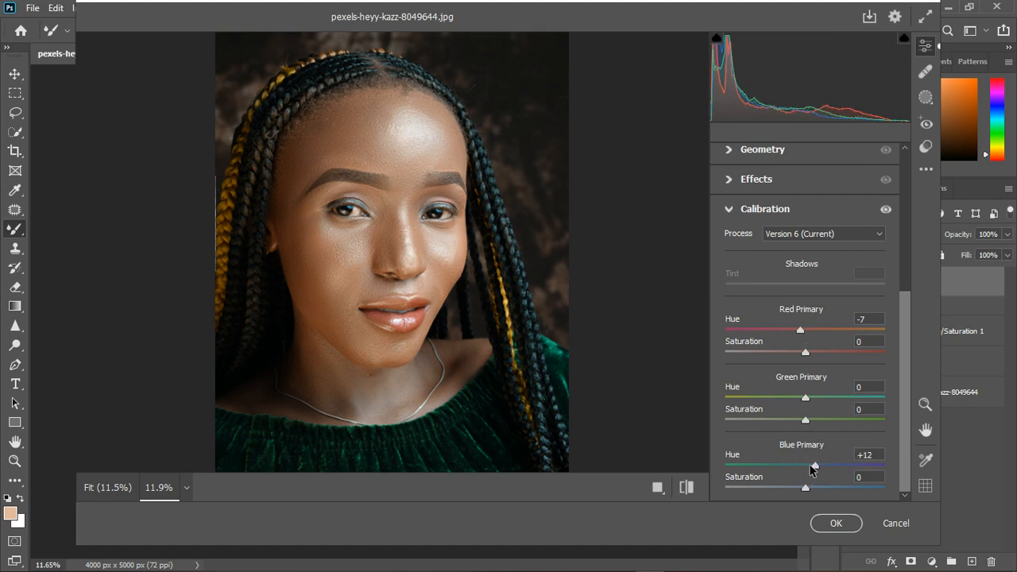
left_click_drag(805, 397, 809, 402)
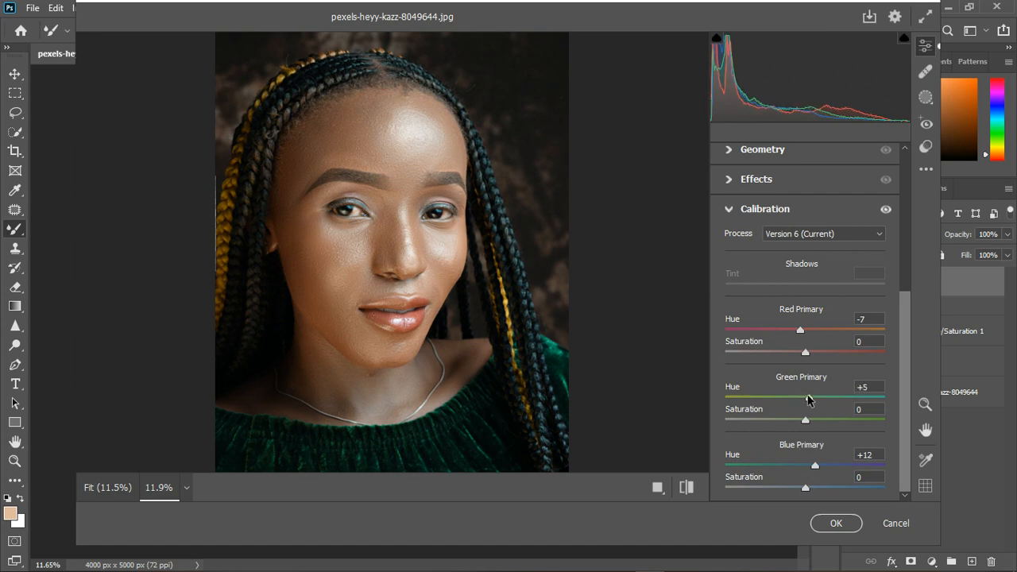
left_click(836, 524)
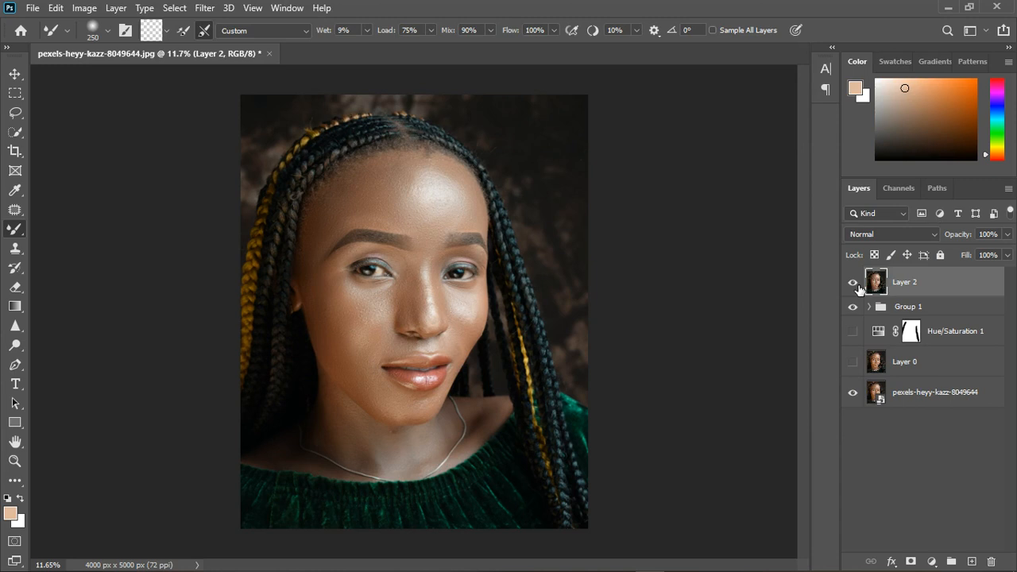
Compare the portrait with the color-graded Layer 2 hidden and shown.
left_click(853, 283)
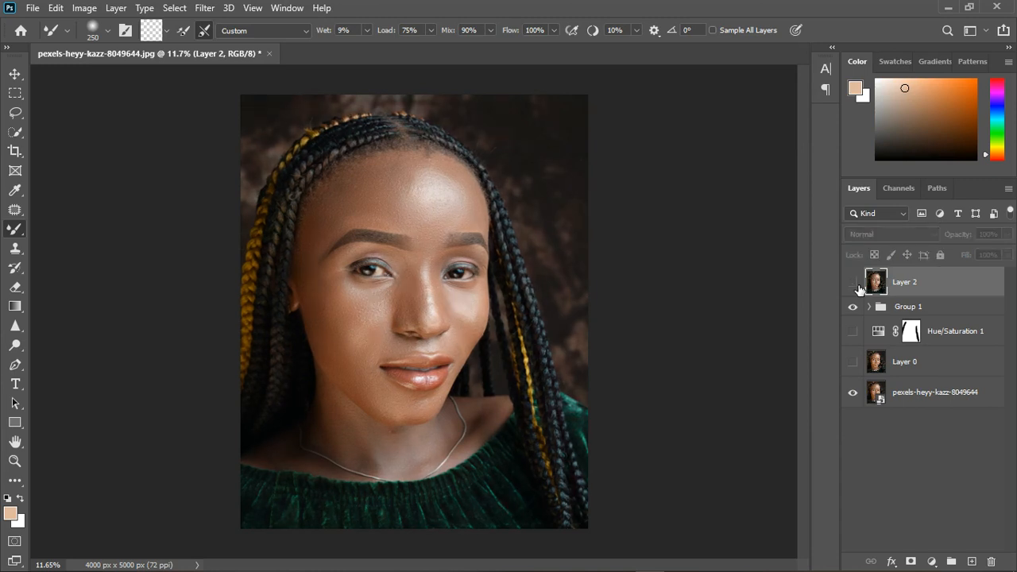
left_click(853, 282)
scroll(480, 332, "up", 2)
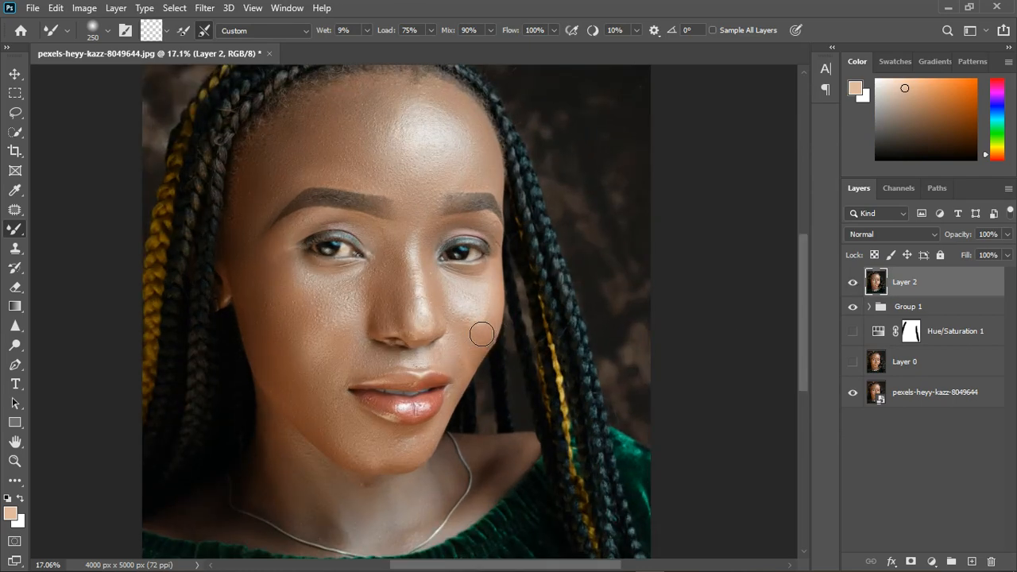
left_click(859, 284)
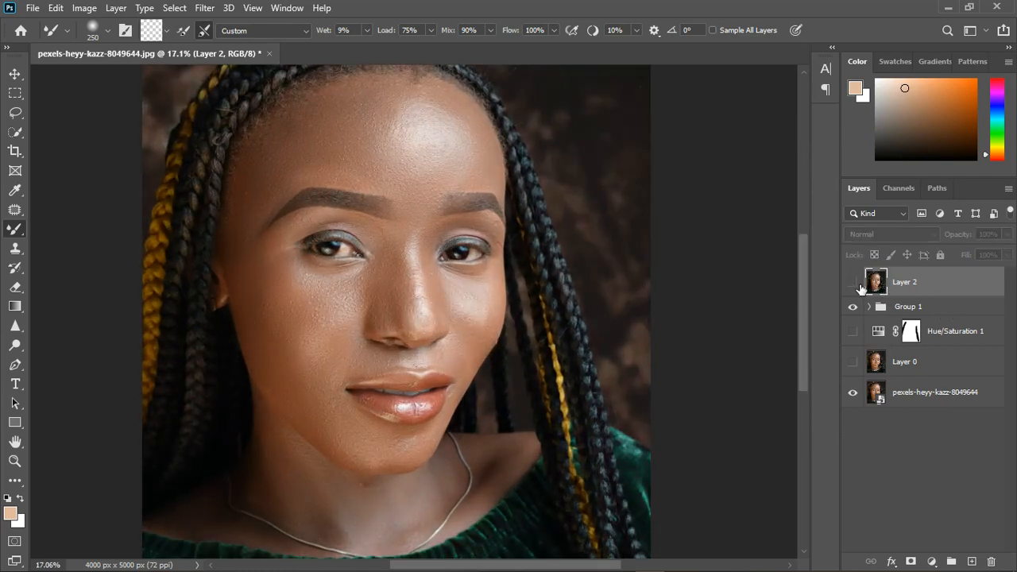
left_click(859, 284)
scroll(422, 275, "down", 1)
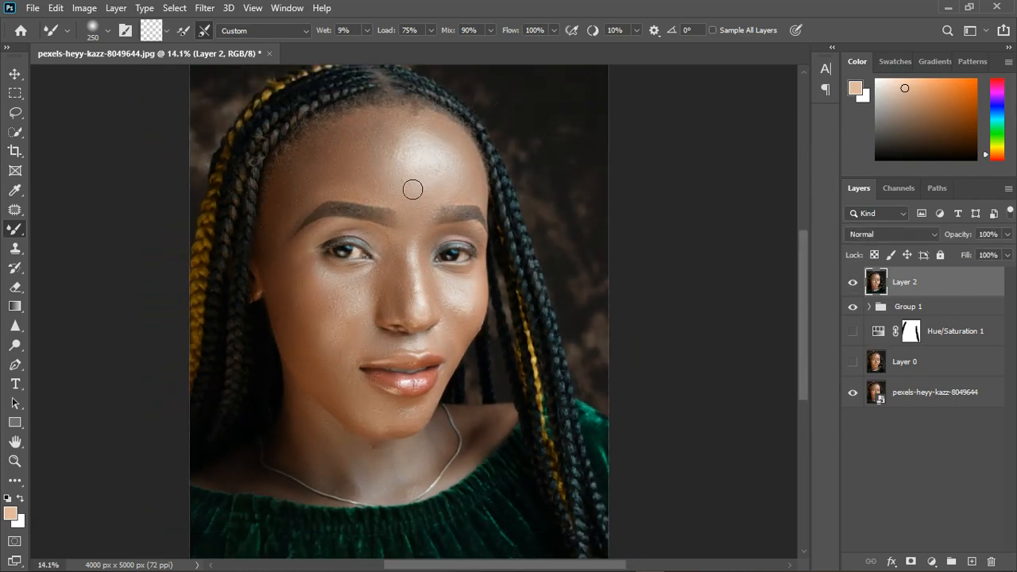
scroll(428, 286, "down", 1)
scroll(427, 310, "up", 1)
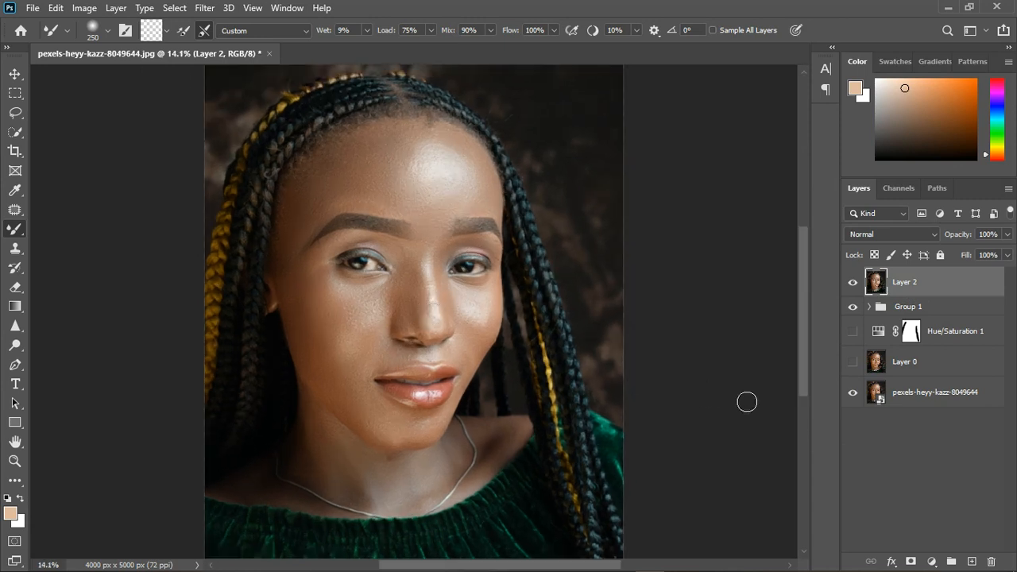
Add a Color Balance adjustment above Layer 2 and fine-tune its midtones, with Yellow–Blue at +5 and slight Magenta–Green and Cyan–Red shifts.
left_click(932, 562)
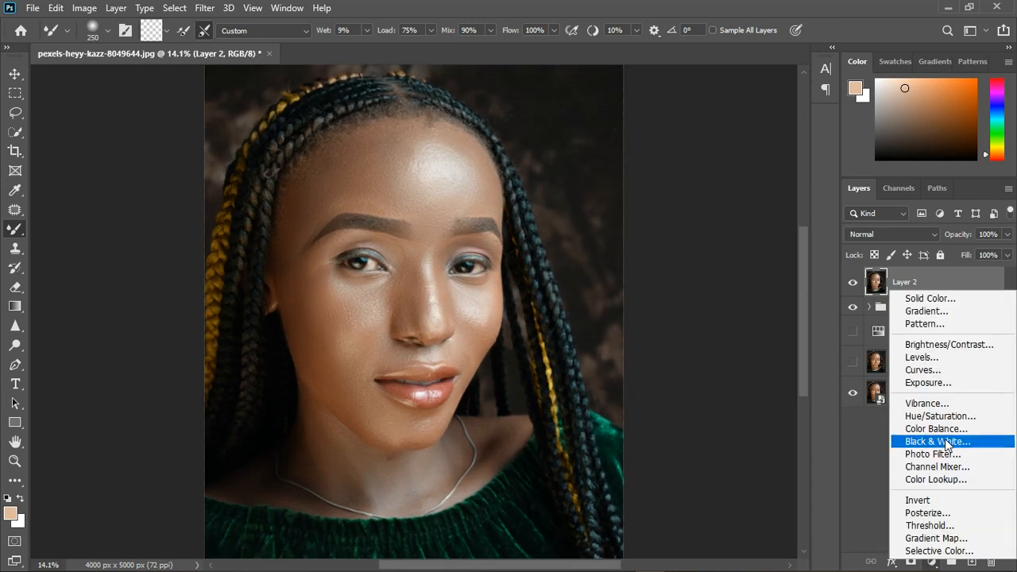
left_click(940, 430)
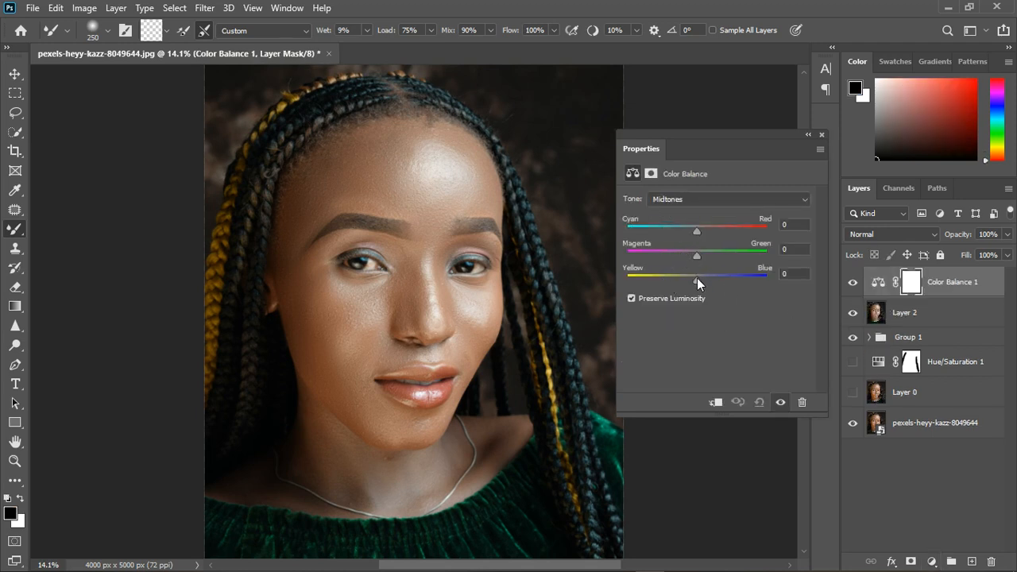
left_click_drag(697, 278, 703, 281)
left_click(696, 200)
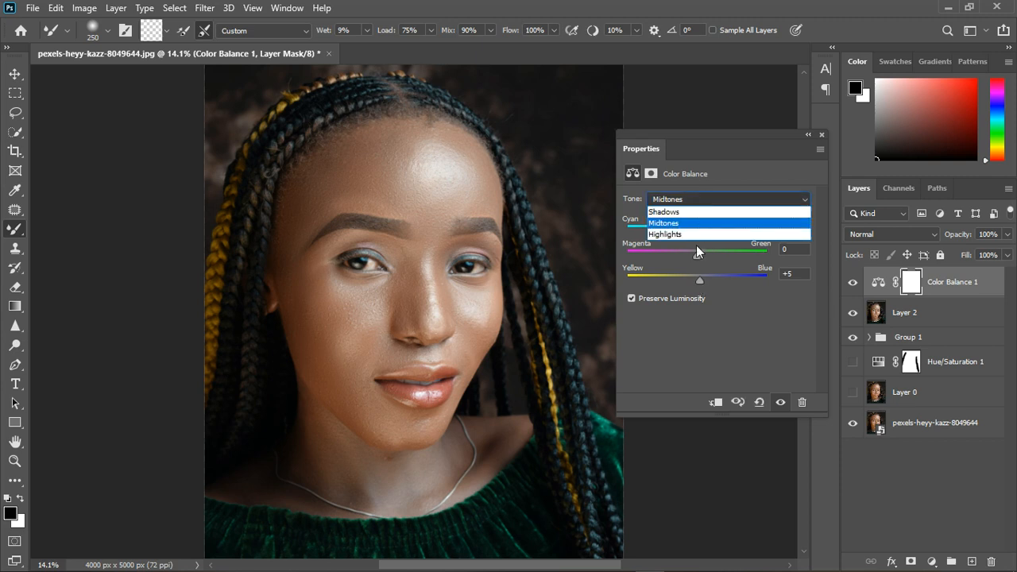
left_click(699, 253)
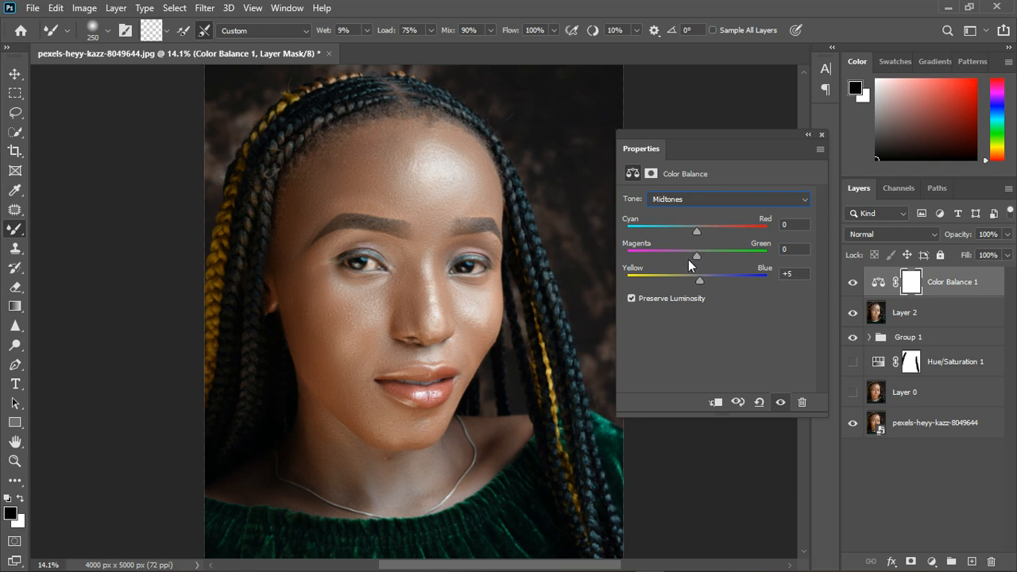
left_click_drag(696, 254, 700, 258)
left_click_drag(697, 230, 693, 232)
left_click_drag(693, 233, 702, 236)
Fine-tune the color balance of the highlights.
left_click(700, 200)
left_click(700, 233)
left_click_drag(694, 274, 698, 231)
Shift the color balance of the shadows slightly toward blue, magenta and cyan.
left_click(702, 202)
left_click(703, 209)
left_click_drag(698, 278, 703, 281)
left_click_drag(697, 252, 695, 253)
left_click_drag(697, 229, 693, 233)
left_click(821, 135)
Hide the Color Balance adjustment and add a Black & White adjustment directly above Layer 2.
scroll(448, 295, "down", 2)
left_click(853, 283)
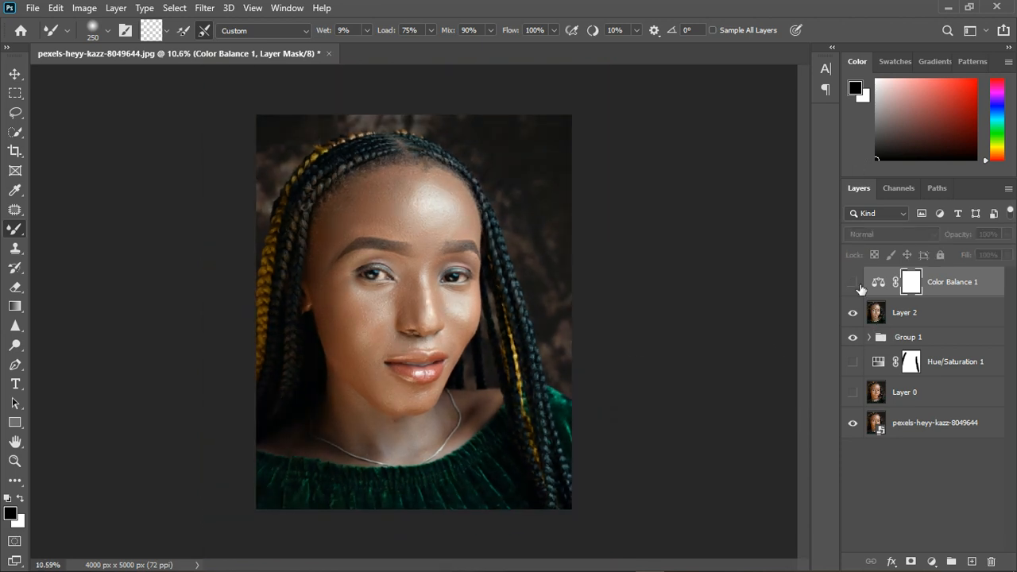
left_click(911, 324)
scroll(396, 280, "up", 3)
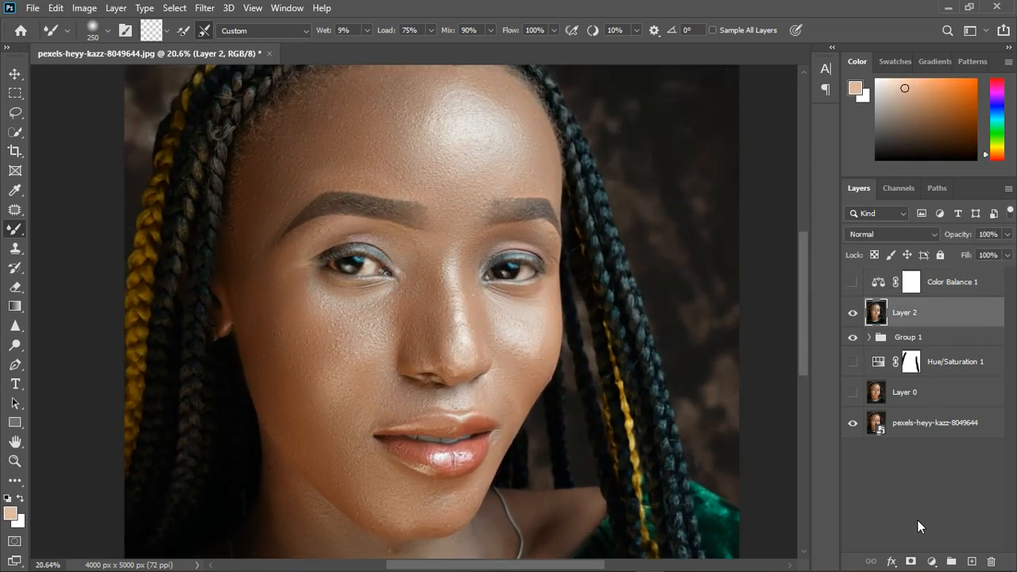
left_click(932, 562)
left_click(948, 444)
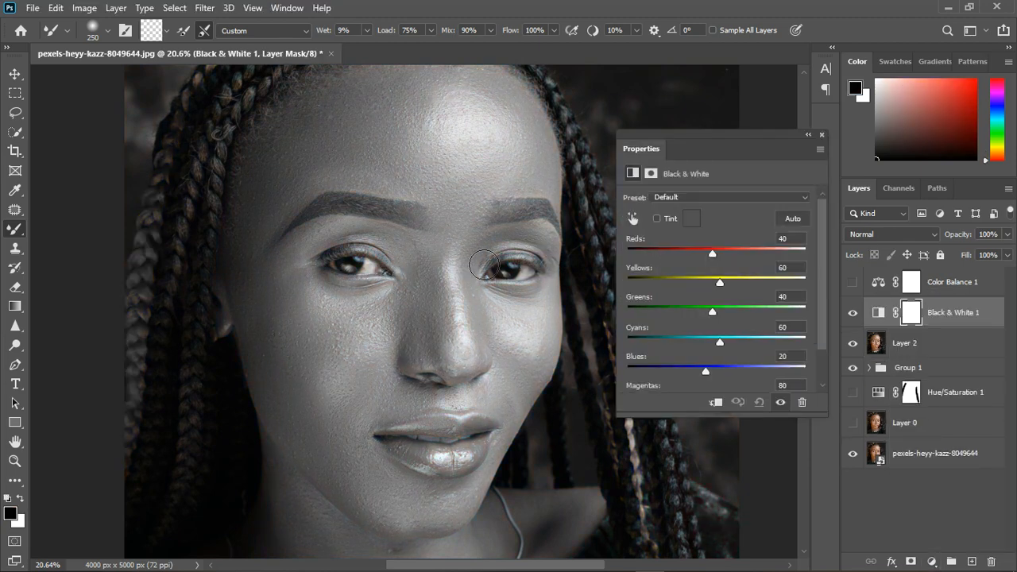
left_click(823, 134)
Add a Photo Filter adjustment above the Black & White layer using Cooling Filter (82).
left_click(932, 562)
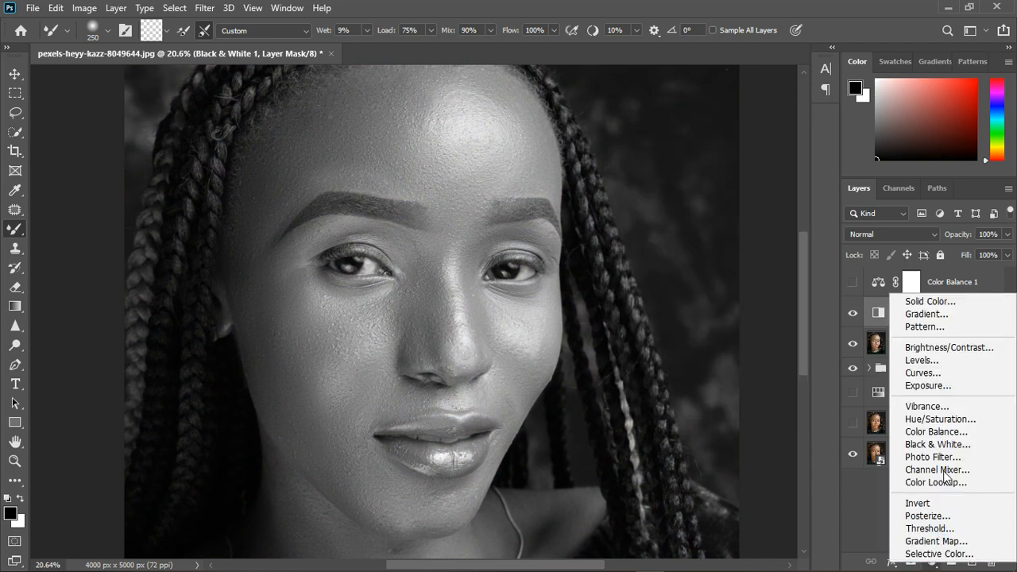
left_click(947, 442)
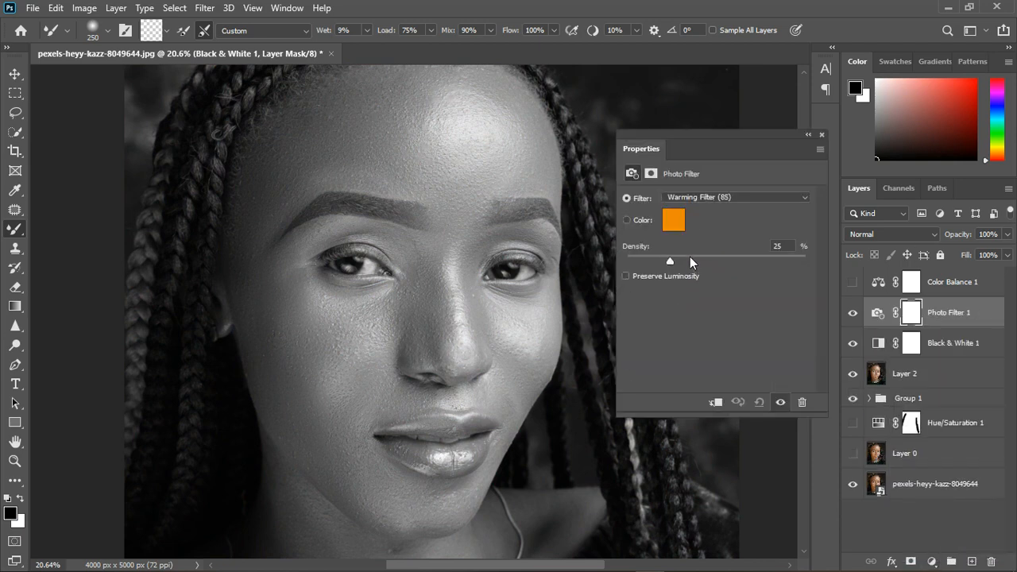
left_click(703, 198)
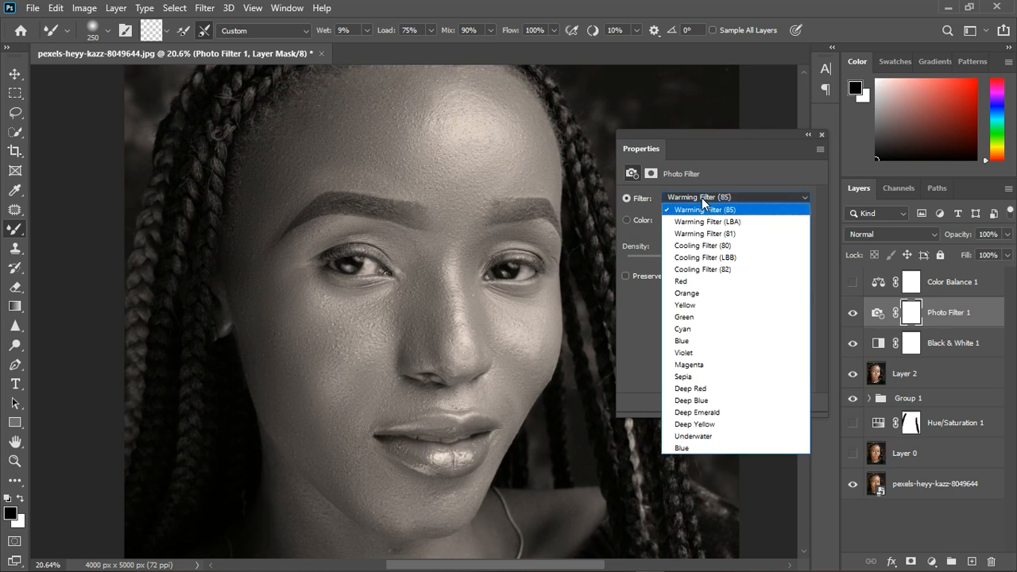
left_click(699, 269)
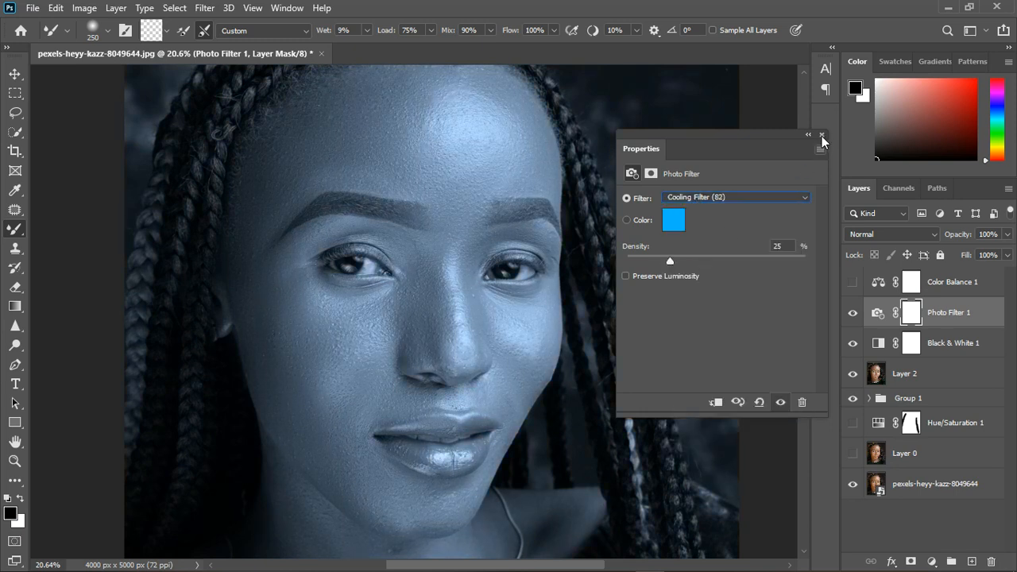
Group the Photo Filter and Black & White adjustments and give the group a black mask.
left_click(948, 344, "shift")
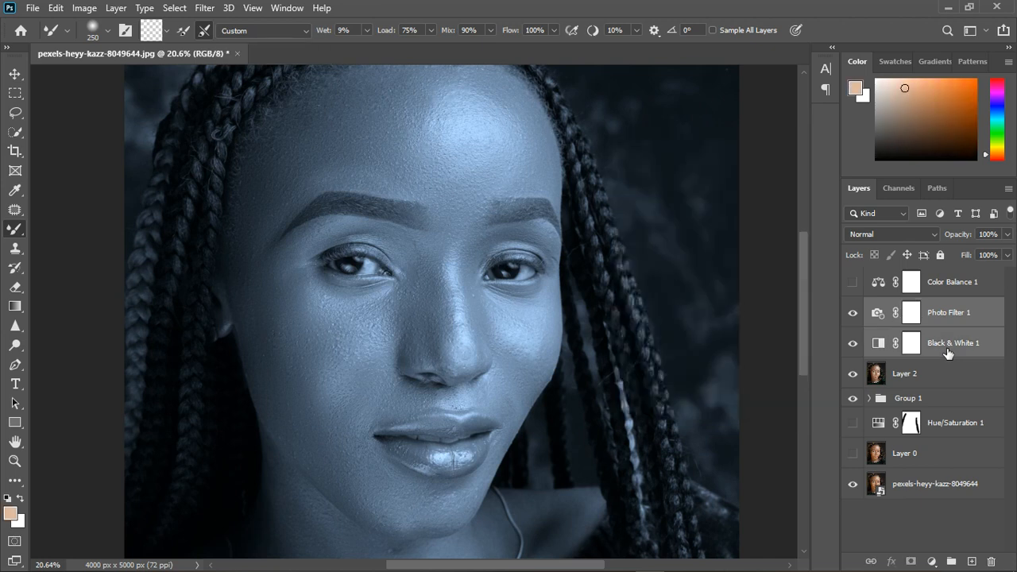
left_click(952, 561)
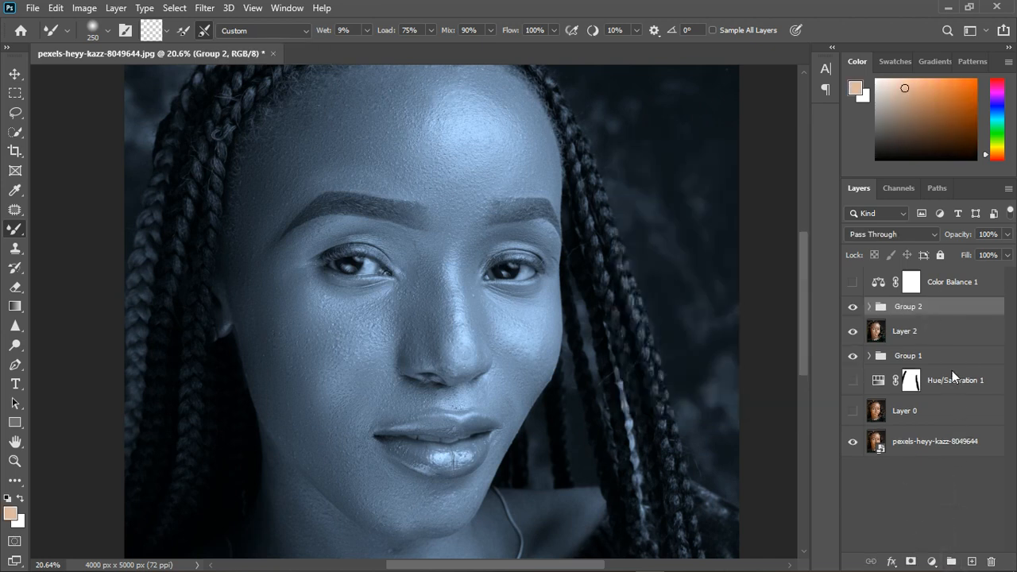
key("ctrl+i")
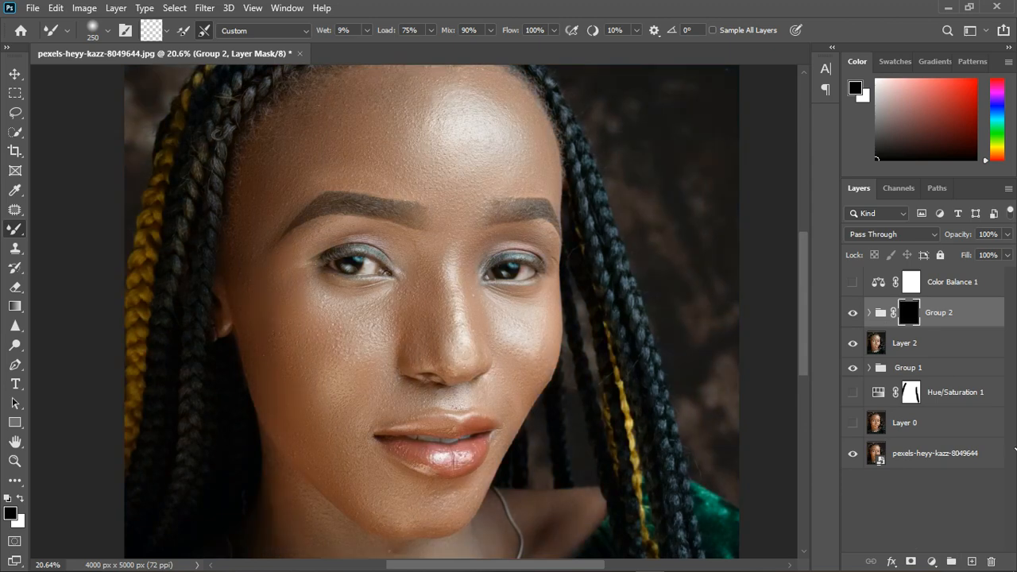
Paint white on the group's mask over the whites of both eyes with the Brush tool at size 90.
right_click(14, 229)
left_click(70, 230)
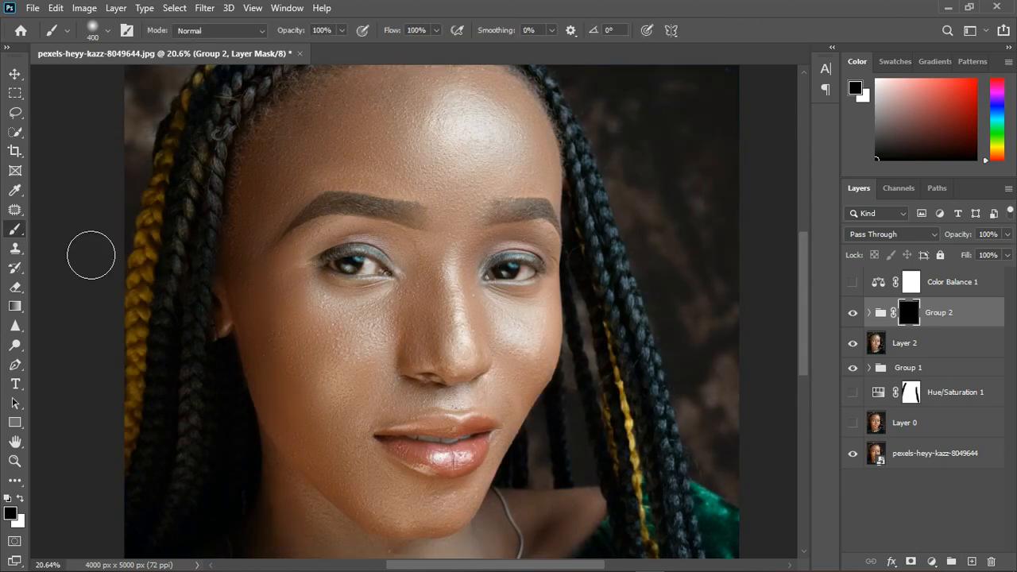
scroll(341, 261, "up", 3)
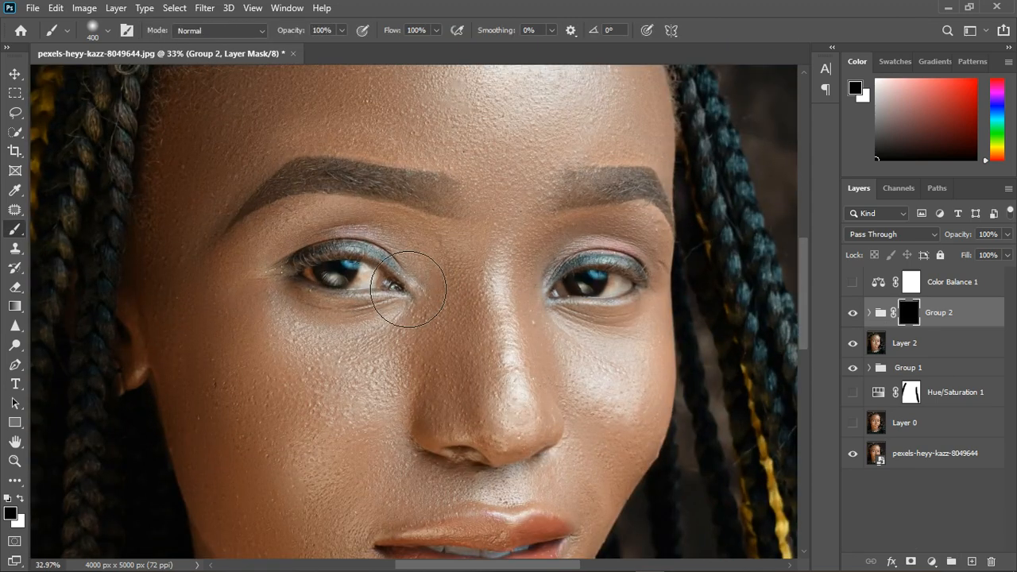
key("bracketleft")
key("bracketleft")
key("bracketleft")
key("bracketleft")
key("bracketleft")
key("x")
scroll(380, 291, "up", 1)
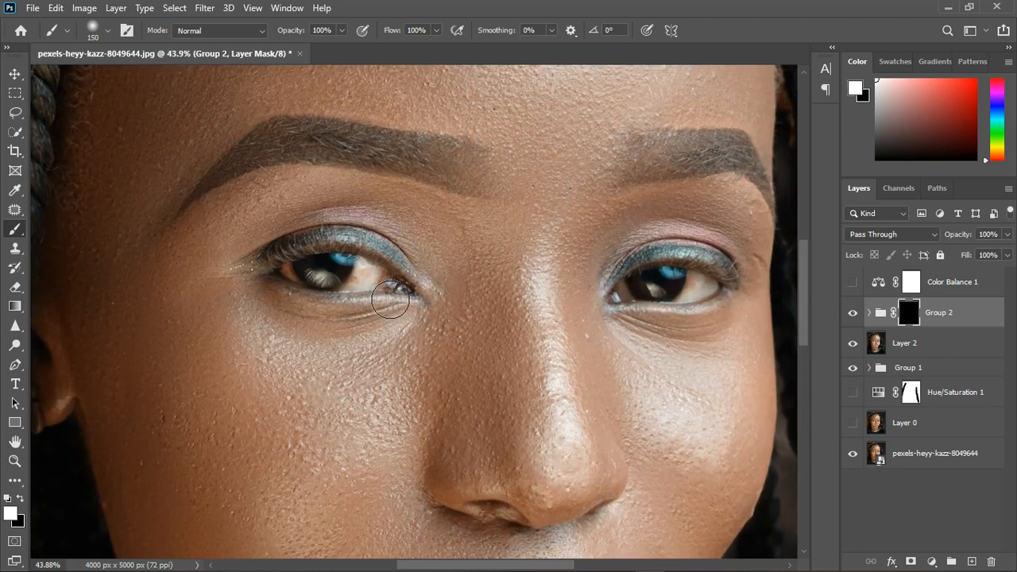
key("bracketleft")
key("bracketleft")
key("bracketleft")
mouse_move(374, 290)
left_mouse_down()
mouse_move(379, 280)
mouse_move(301, 284)
mouse_move(359, 291)
mouse_move(318, 277)
mouse_move(365, 293)
left_mouse_up()
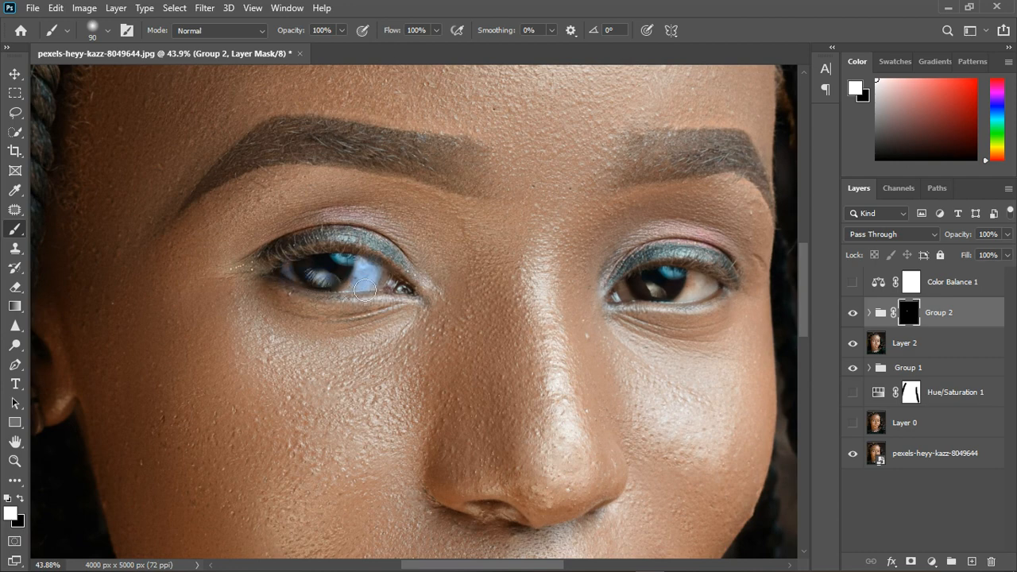
mouse_move(644, 302)
left_mouse_down()
mouse_move(693, 304)
mouse_move(714, 293)
mouse_move(670, 304)
mouse_move(725, 300)
left_mouse_up()
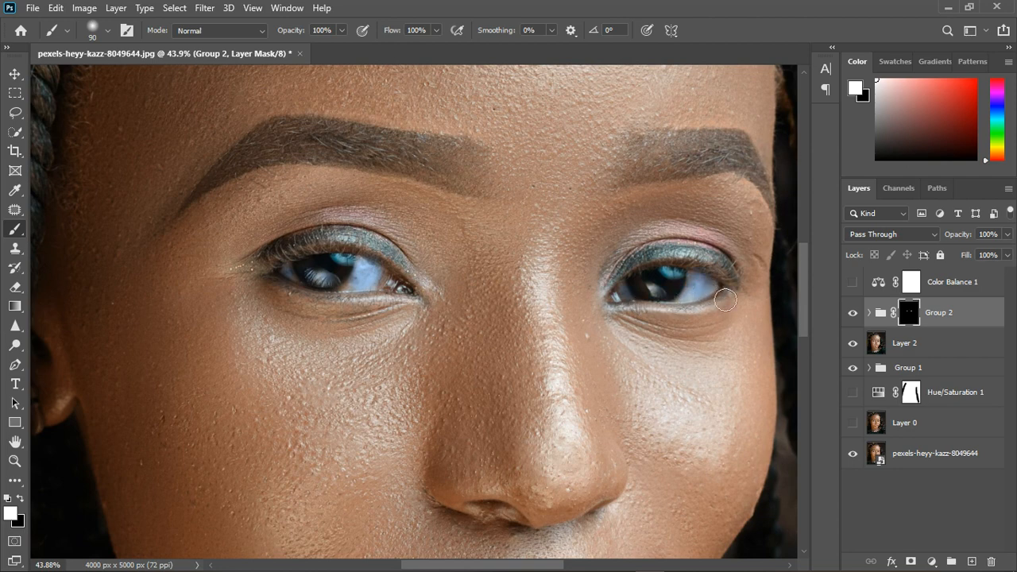
Lower the opacity of the Black & White adjustment inside Group 2 to 57% and collapse the group.
scroll(445, 274, "down", 9)
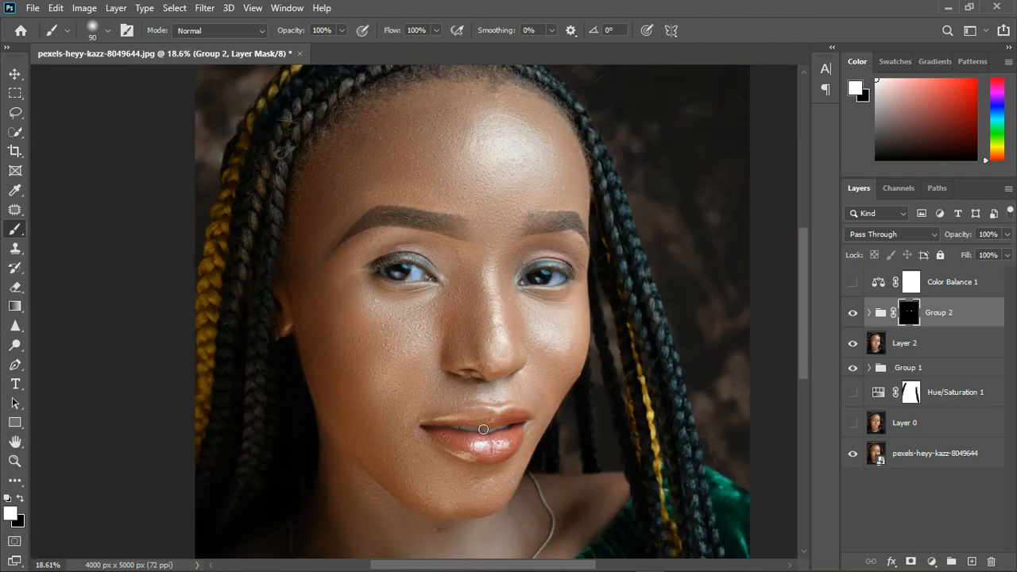
scroll(493, 335, "down", 2)
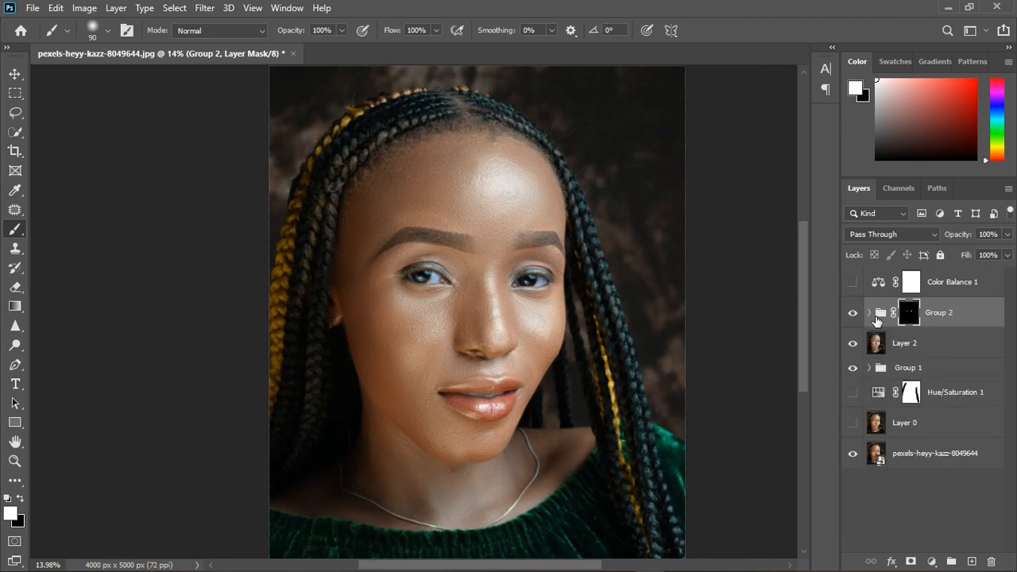
left_click(874, 316)
left_click(977, 373)
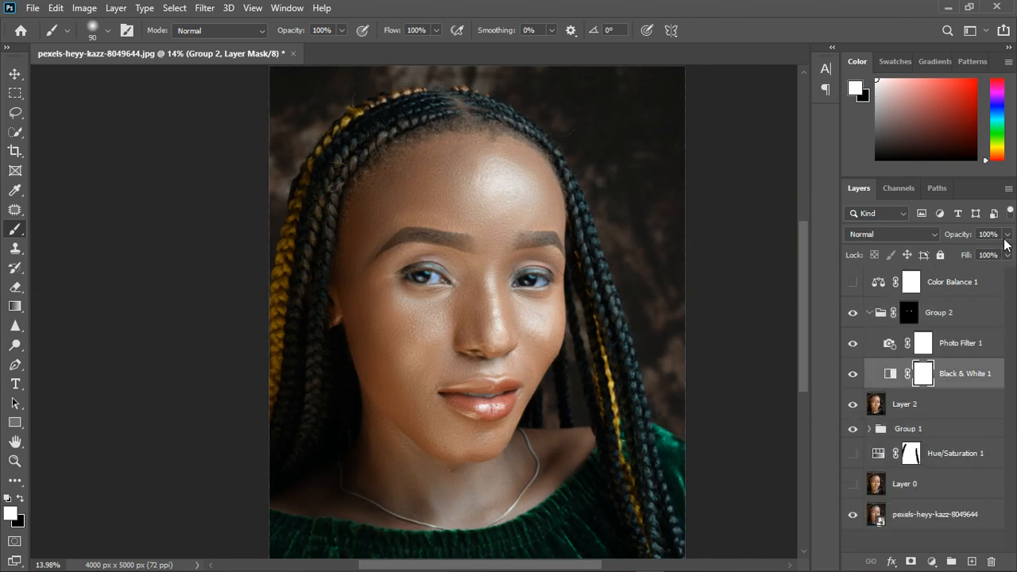
left_click(1007, 235)
left_click_drag(1008, 253, 981, 255)
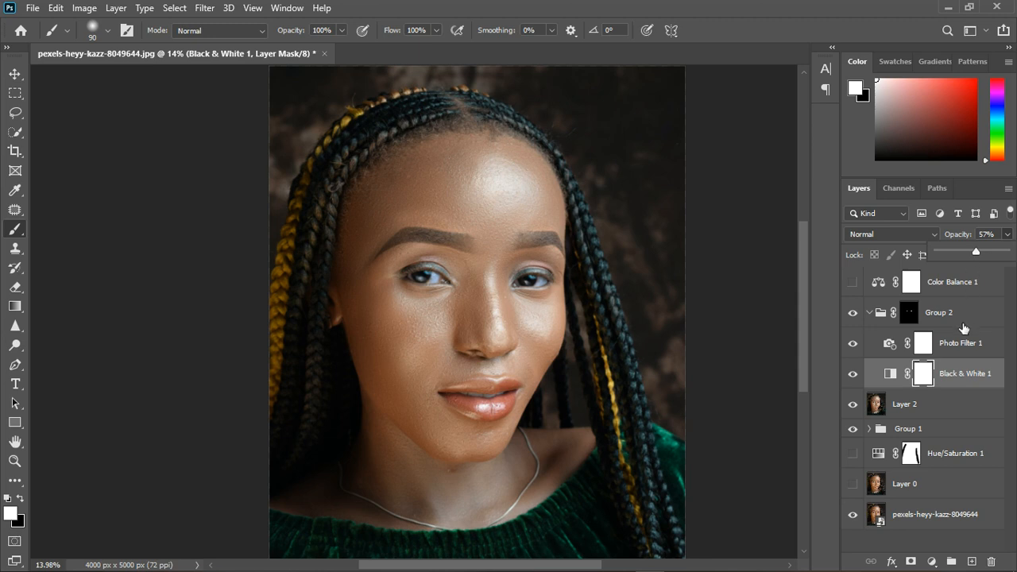
left_click(871, 314)
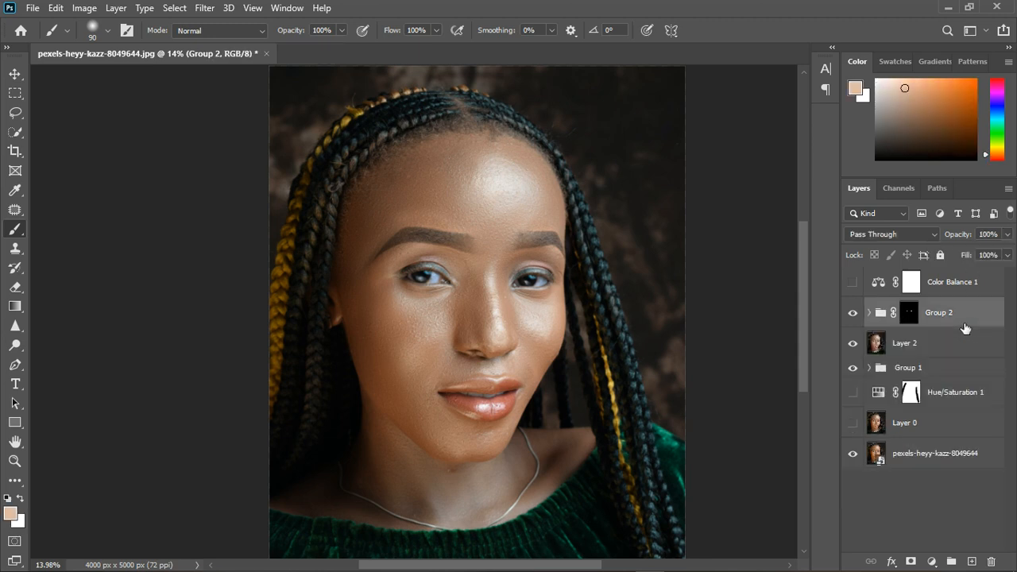
Add a Solid Color fill layer above Group 2, hide it, and set its color to 9eaec9 sampled from the eye white.
left_click(936, 561)
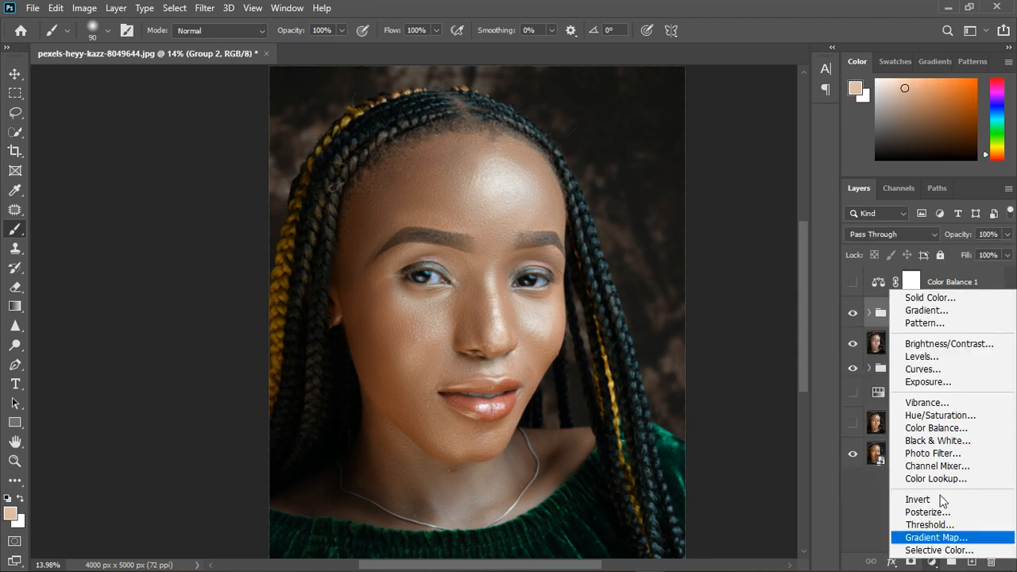
left_click(943, 301)
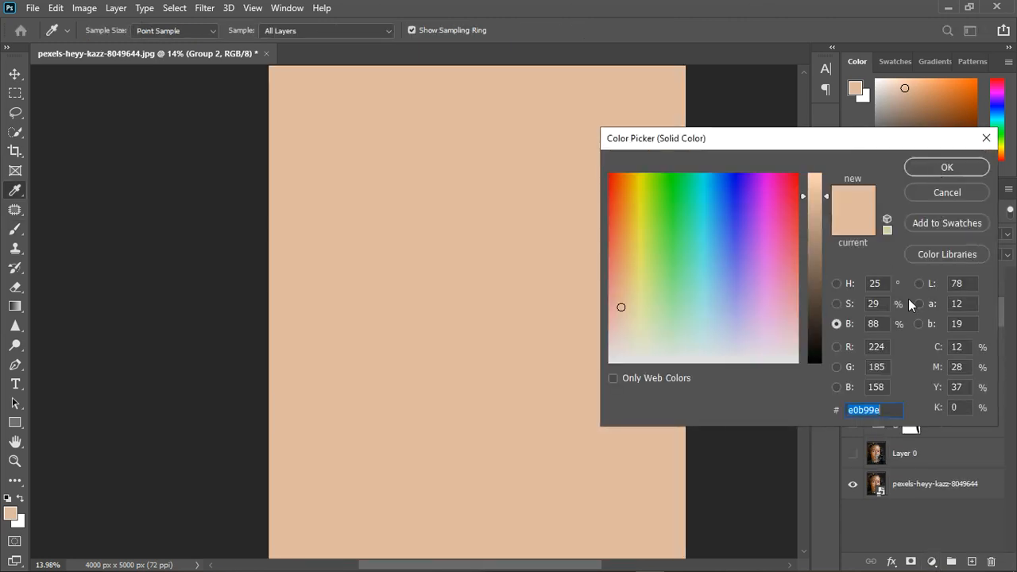
left_click(946, 167)
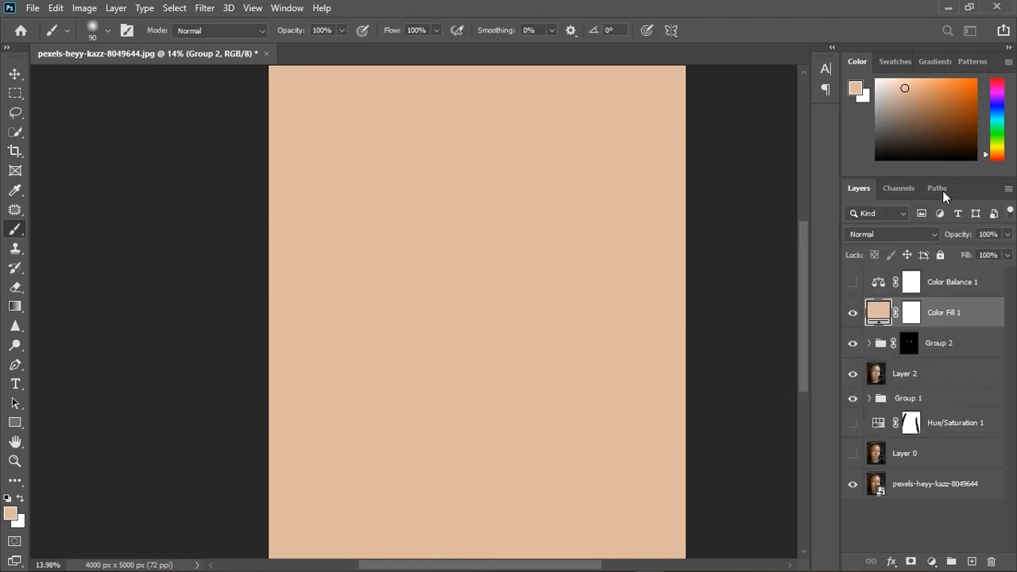
left_click(854, 313)
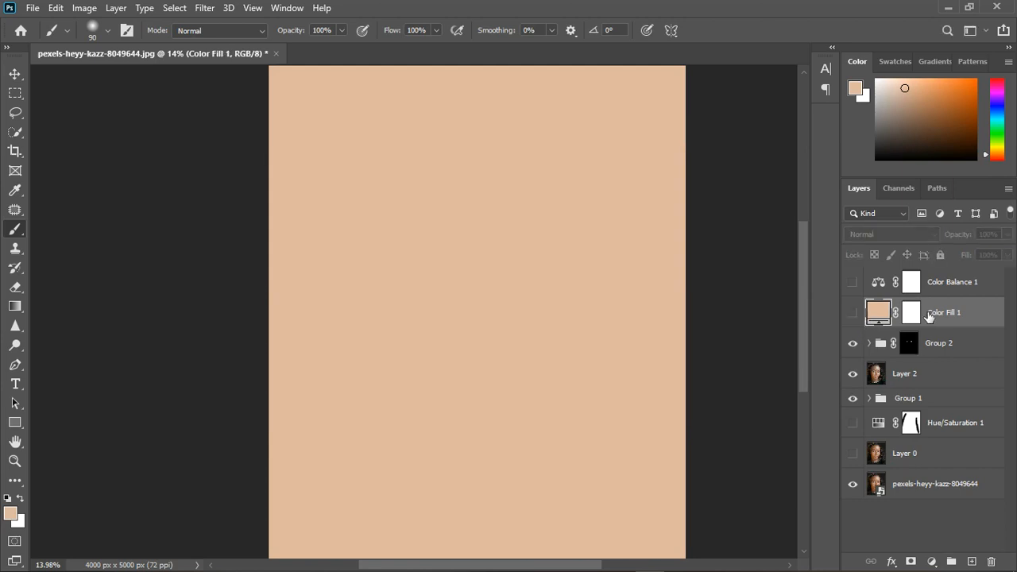
double_click(879, 312)
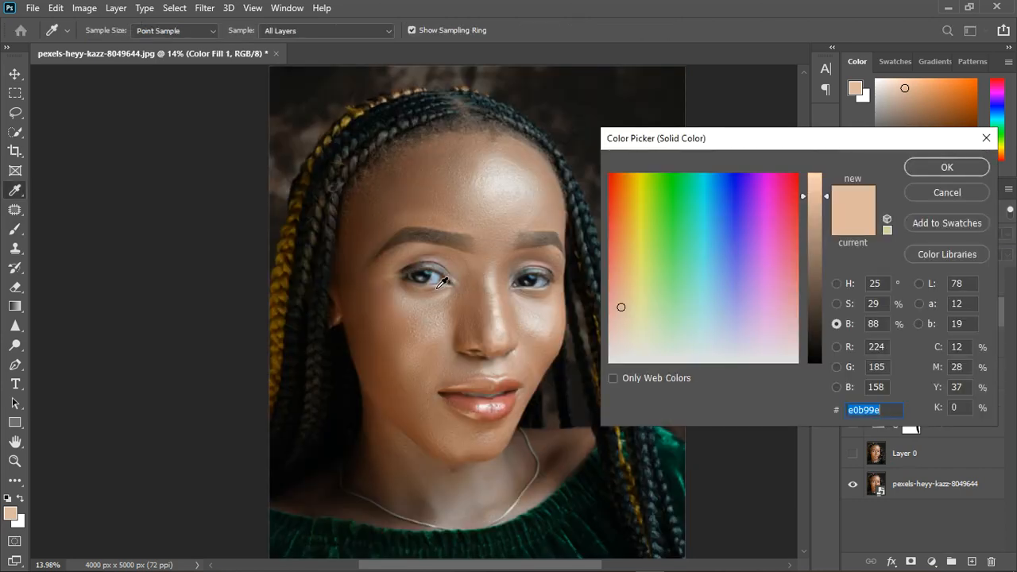
left_click(438, 285)
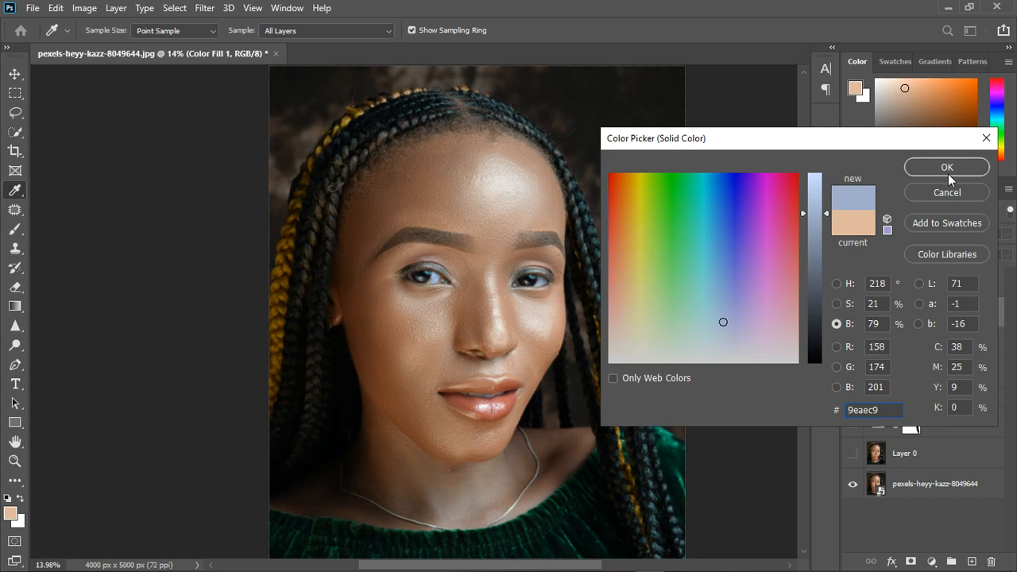
left_click(947, 170)
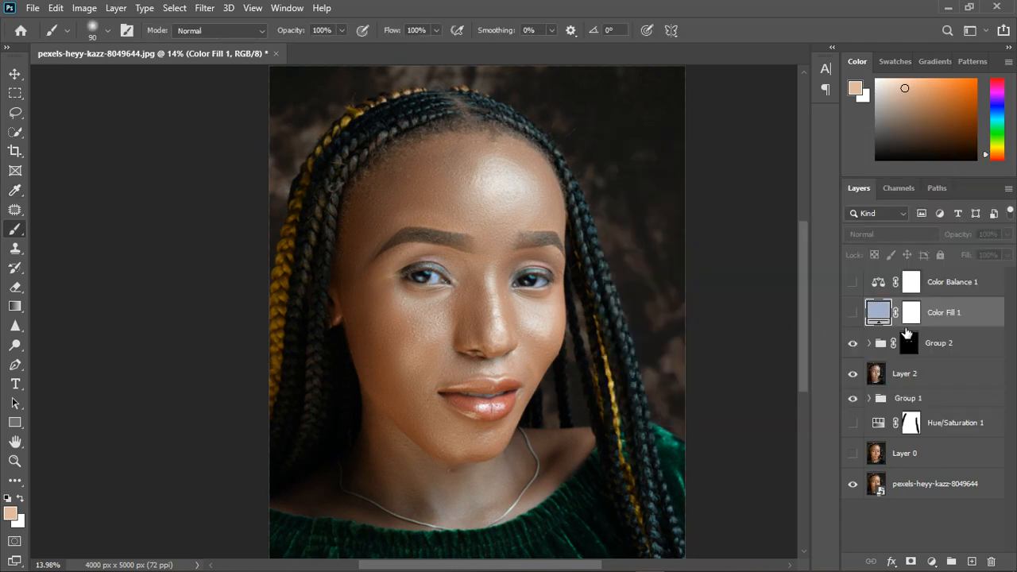
Replace the Color Fill layer's mask with a copy of Group 2's eye mask, show the layer and set its blend mode to Divide.
left_click_drag(913, 347, 912, 318)
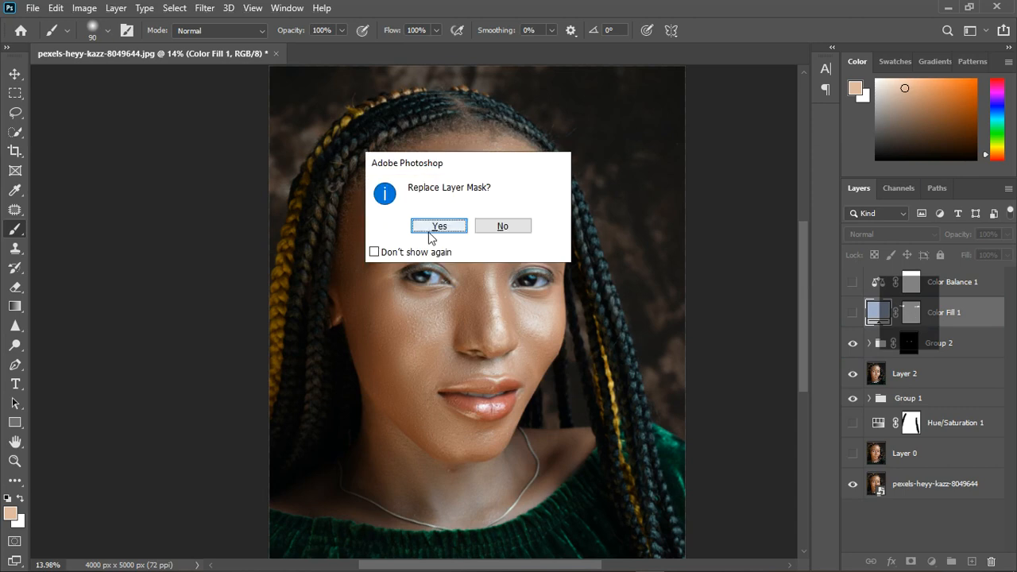
left_click(440, 226)
left_click(852, 315)
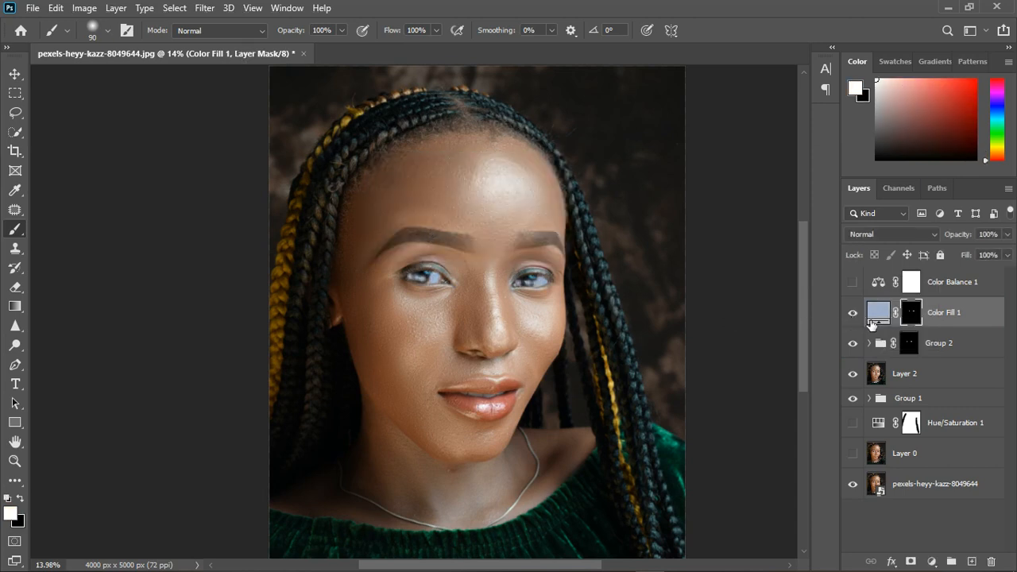
left_click(890, 236)
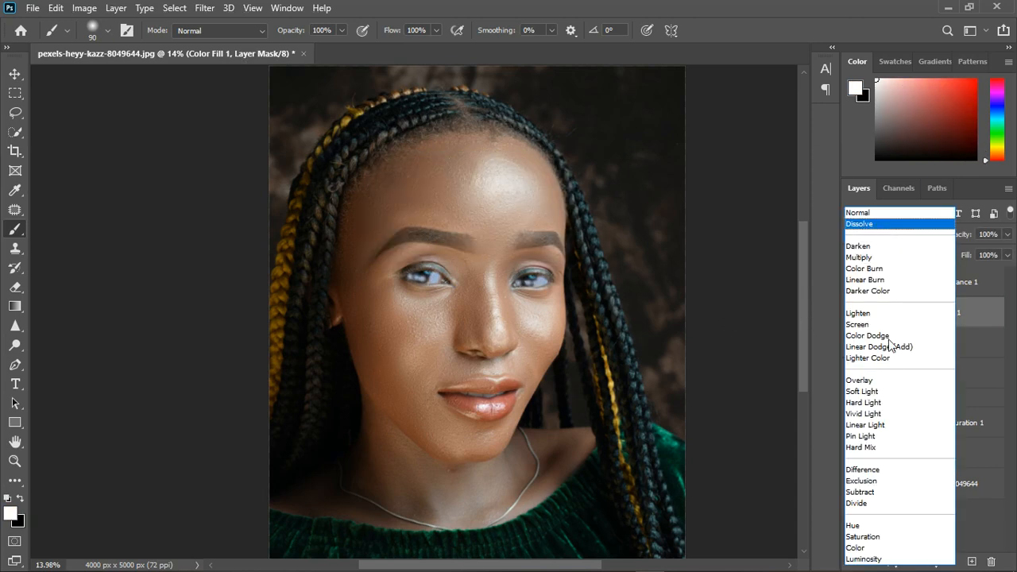
left_click(877, 504)
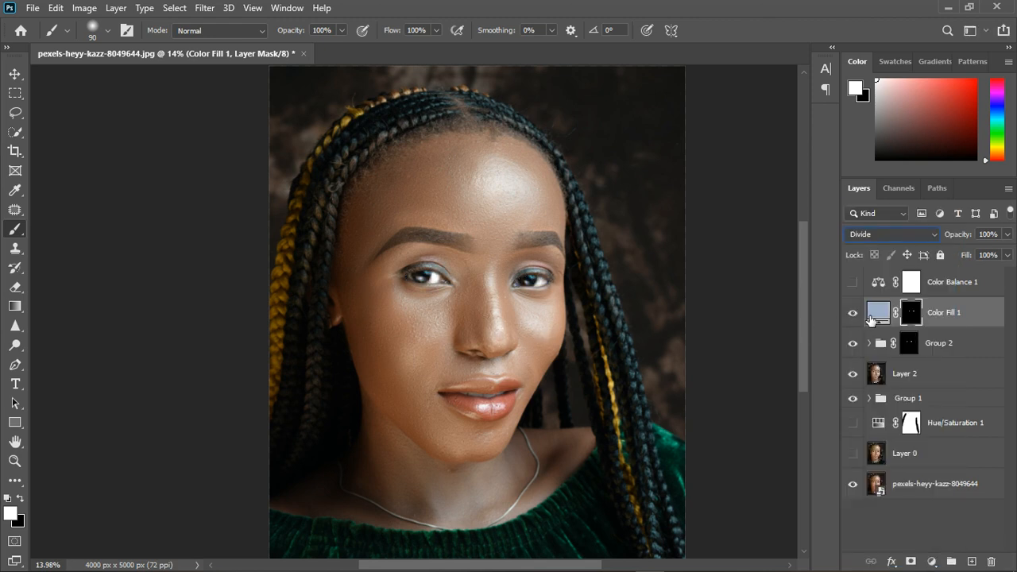
Group the Color Fill layer with Group 2 and brighten the fill color to b1c3e1.
left_click(968, 347, "shift")
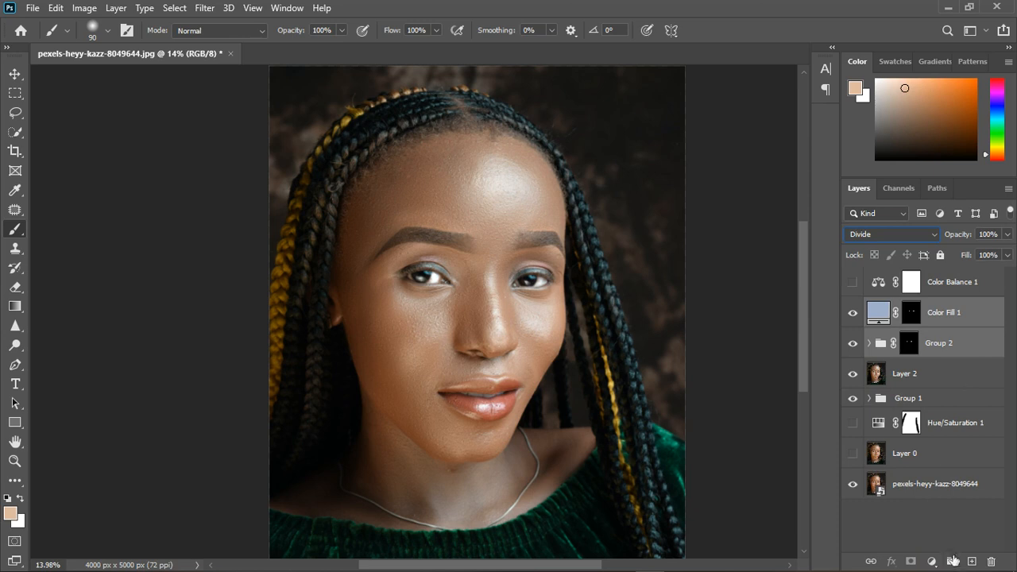
left_click(953, 561)
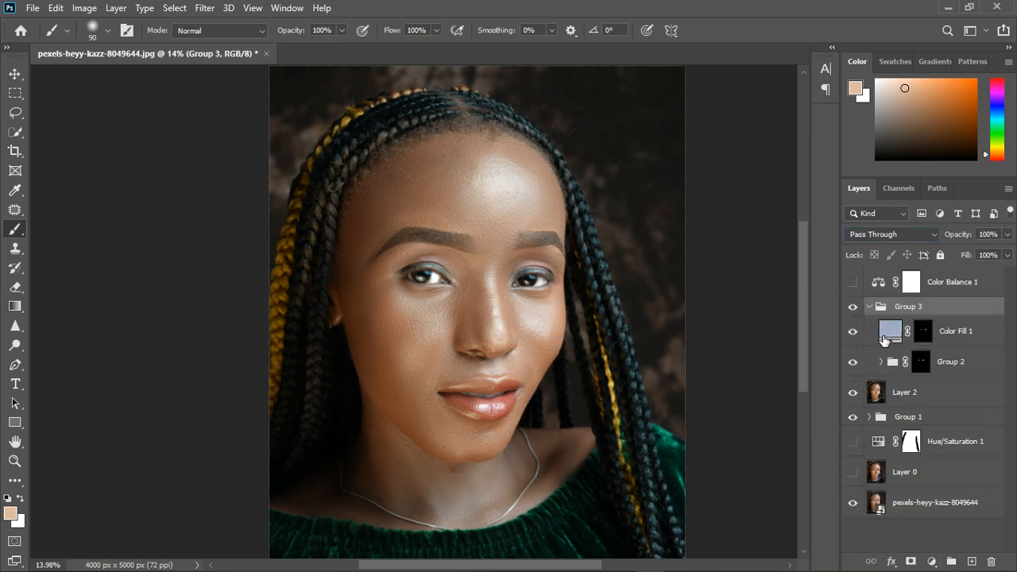
double_click(887, 337)
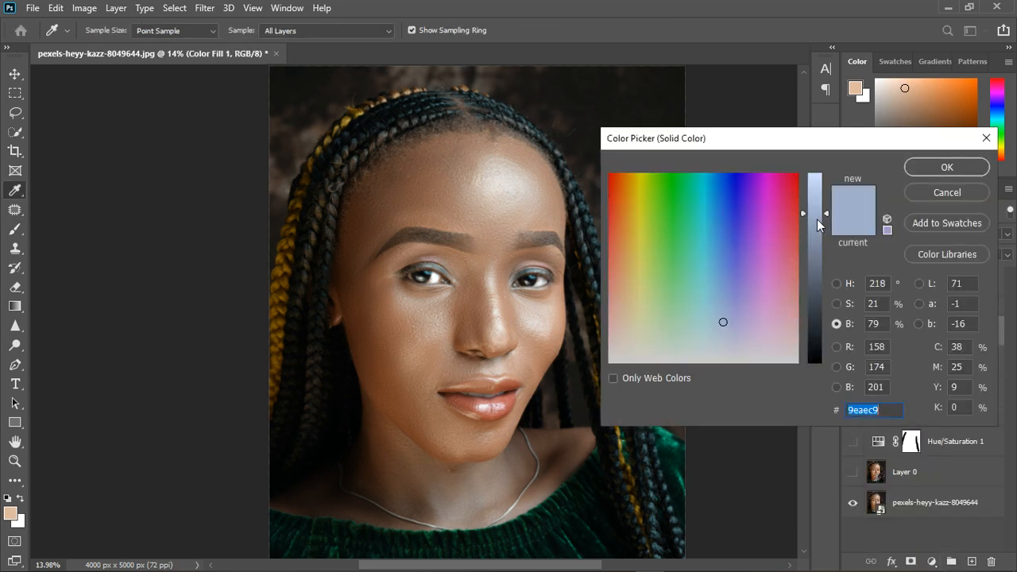
left_click_drag(825, 210, 825, 195)
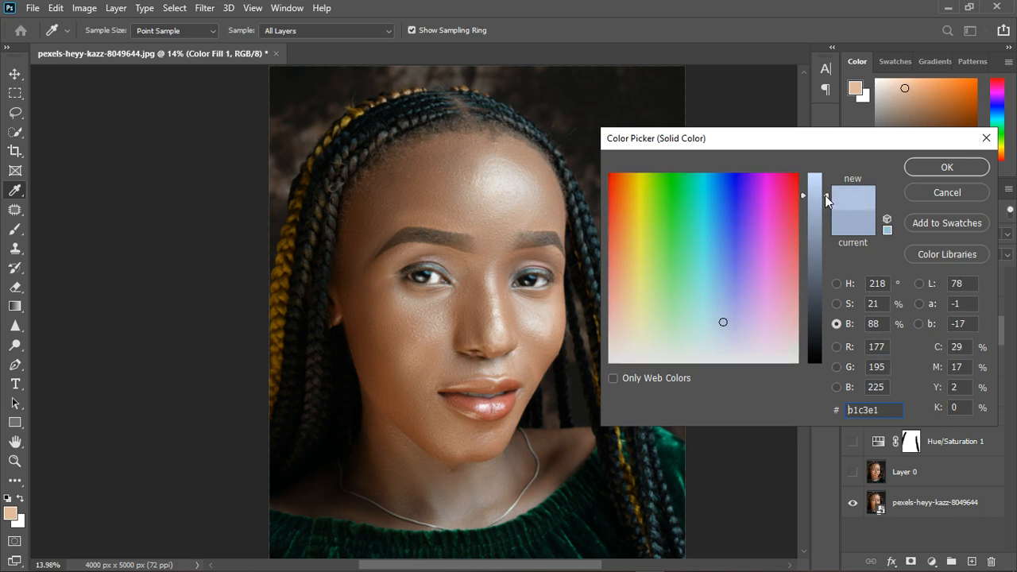
left_click(945, 170)
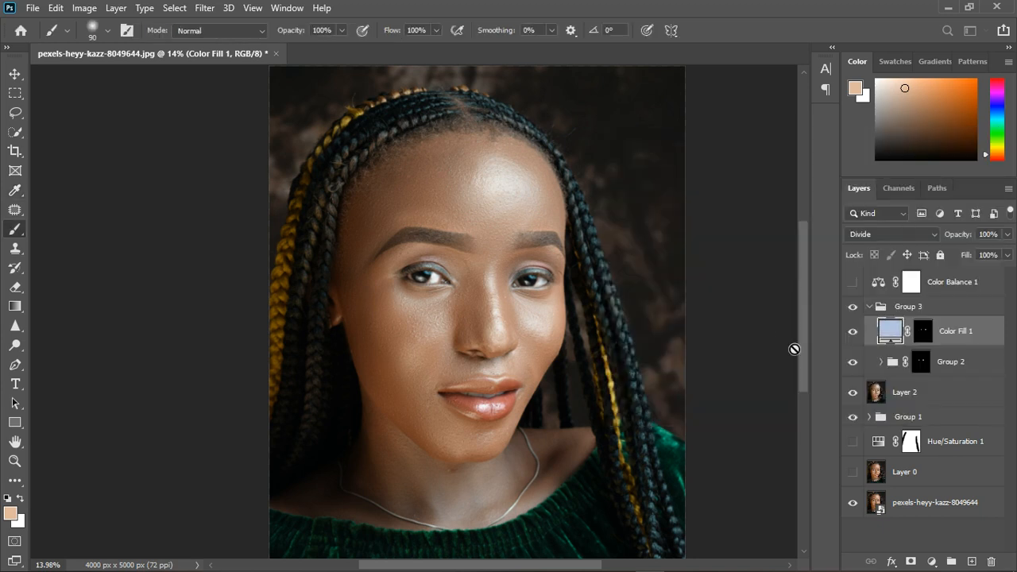
Compare the portrait with and without the Color Fill layer and the whole eye-correction group.
left_click(855, 337)
left_click(854, 337)
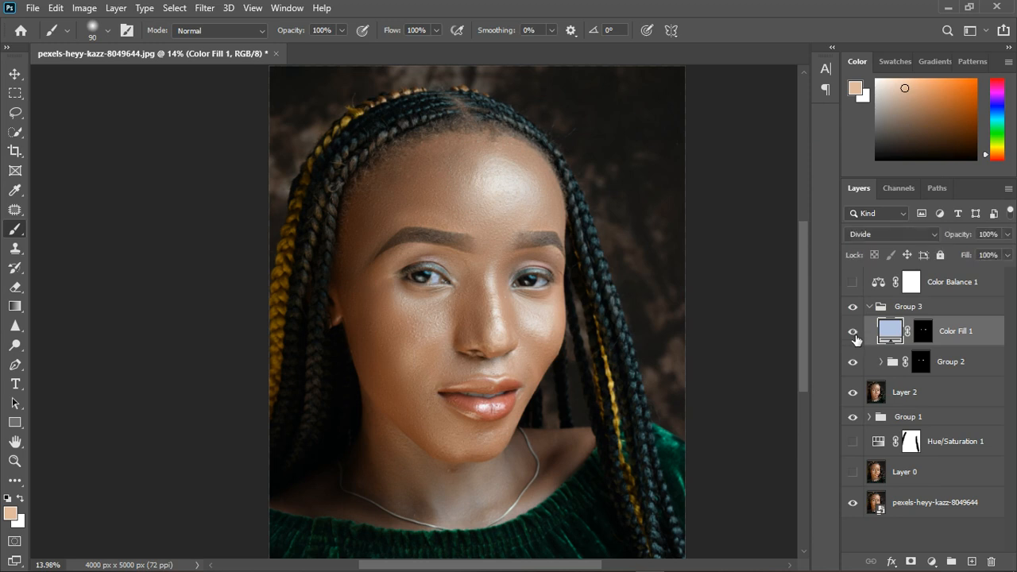
scroll(642, 350, "down", 2)
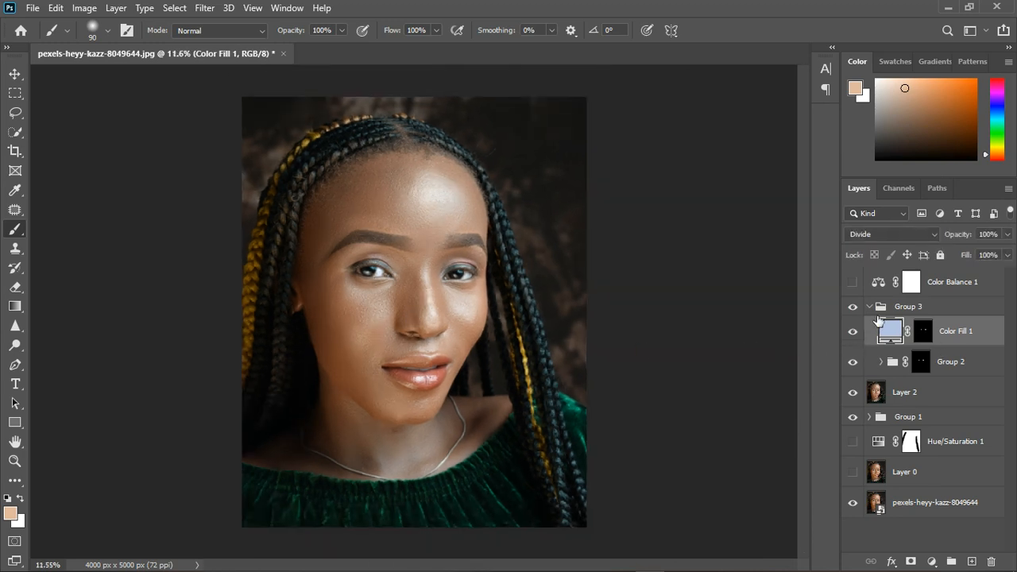
left_click(855, 308)
left_click(855, 307)
Show the Color Balance adjustment again and add a Color Lookup adjustment directly above it.
left_click(856, 286)
left_click(974, 289)
left_click(932, 561)
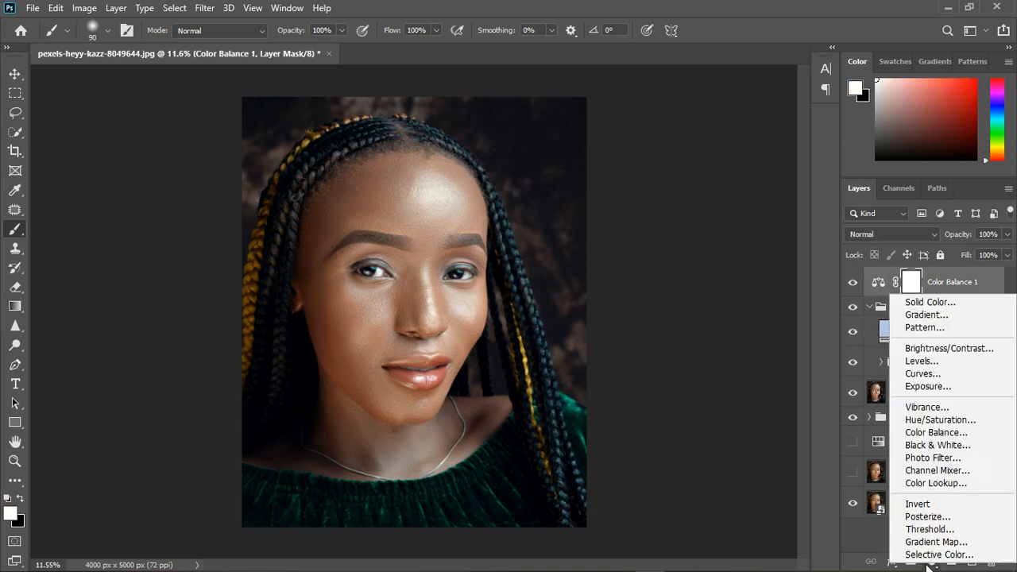
left_click(949, 484)
left_click(704, 204)
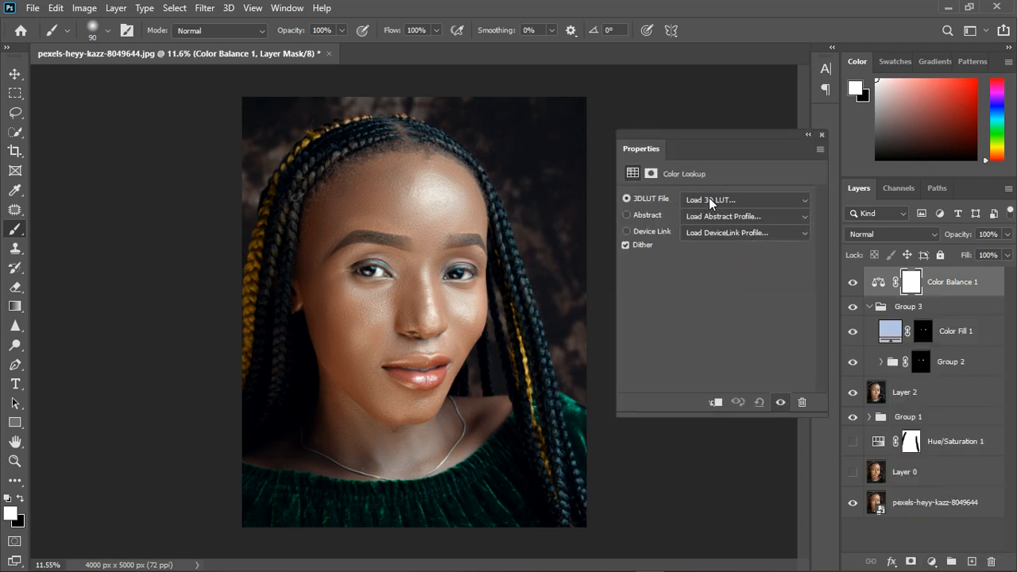
Load the 3D LUT file ACE MELANIN S.CUBE from the MELANIN folder into the Color Lookup adjustment.
left_click(716, 198)
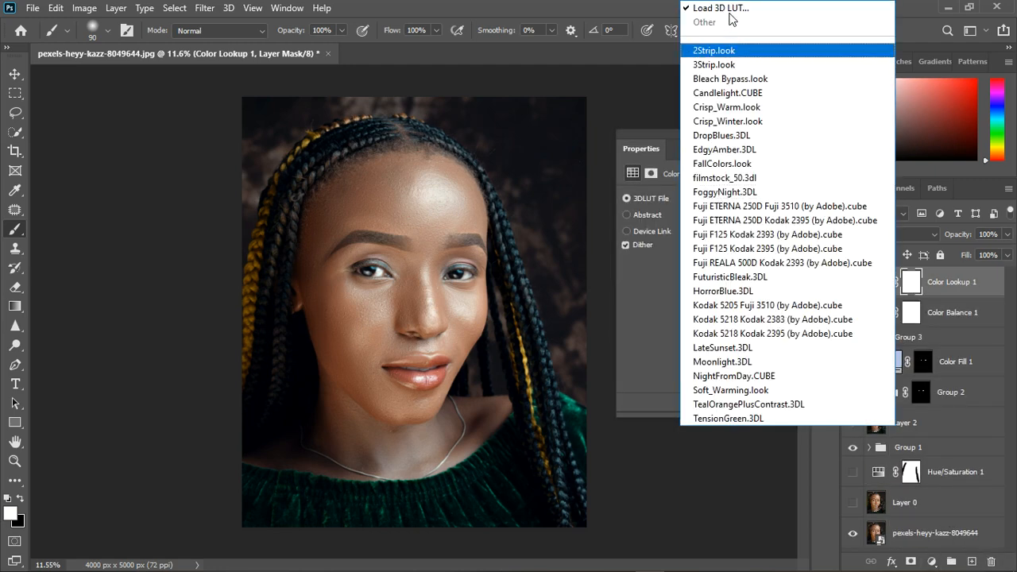
left_click(731, 26)
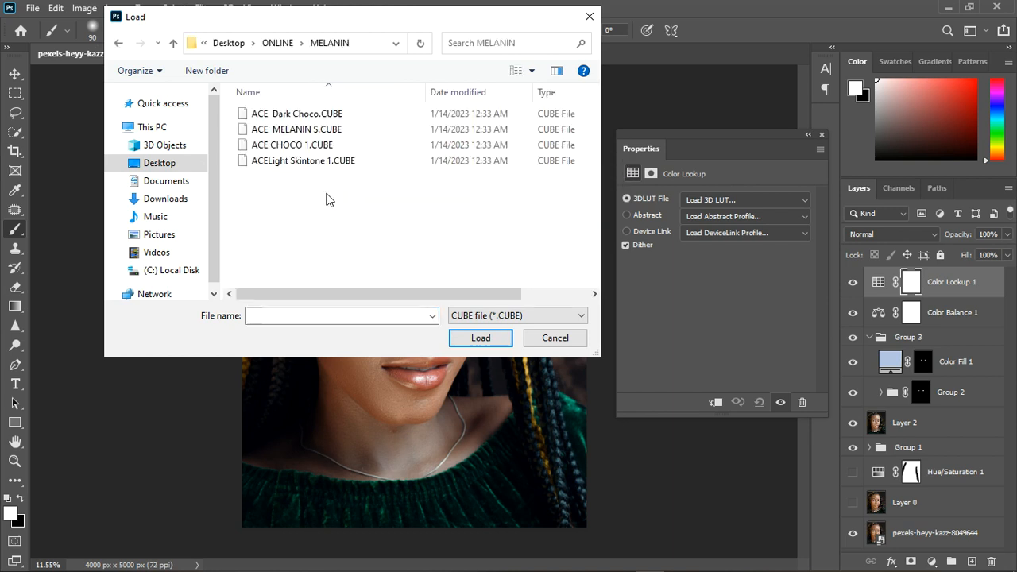
left_click(296, 131)
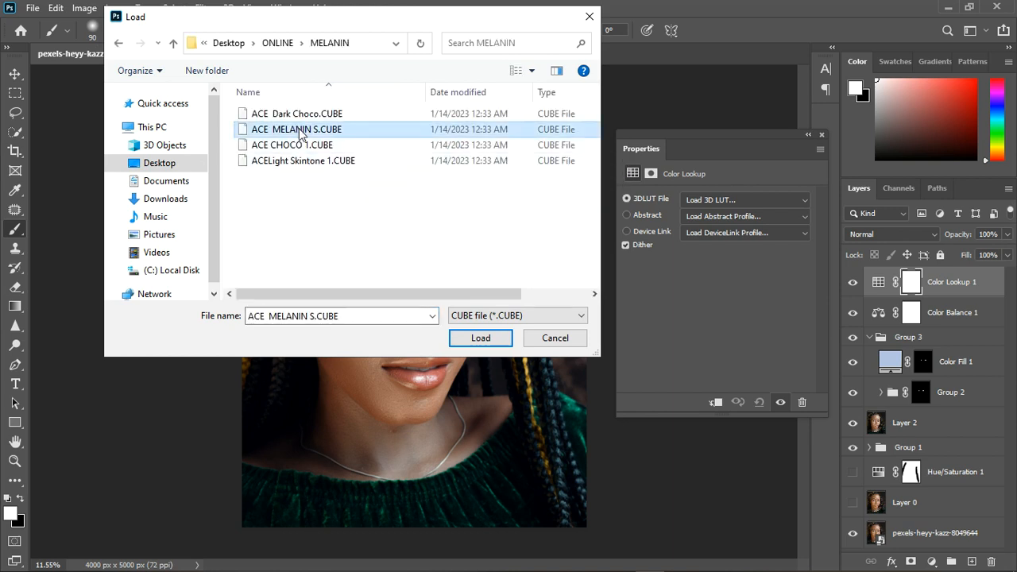
left_click(494, 340)
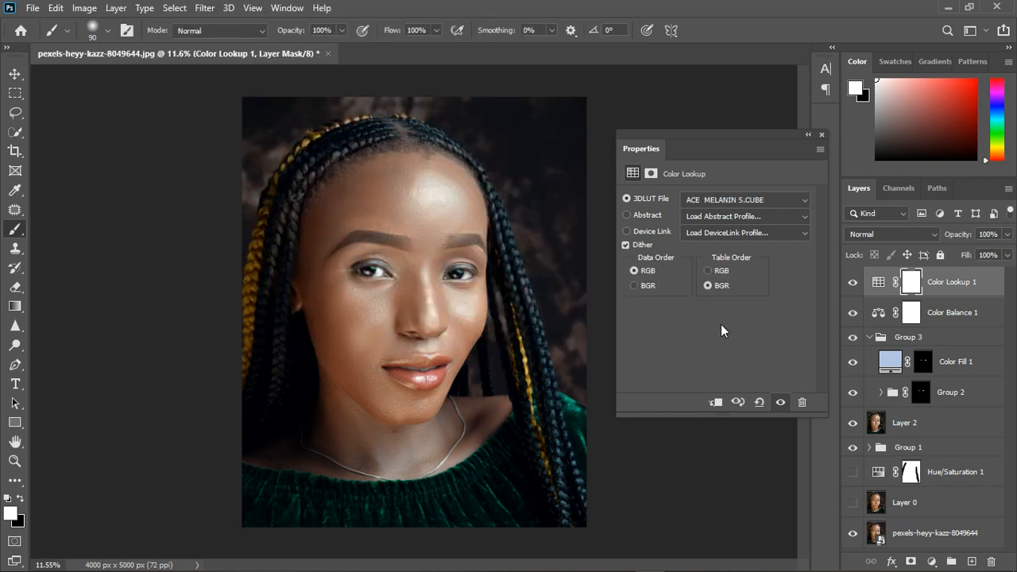
left_click(822, 136)
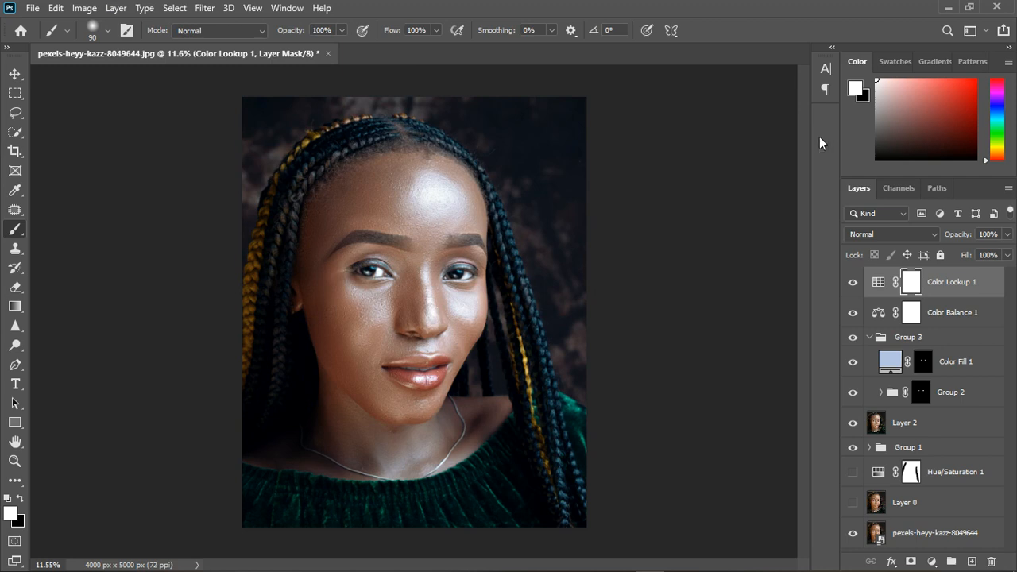
Compare the Color Lookup effect, lower its opacity to 58% and move it below the Color Balance adjustment.
left_click(853, 282)
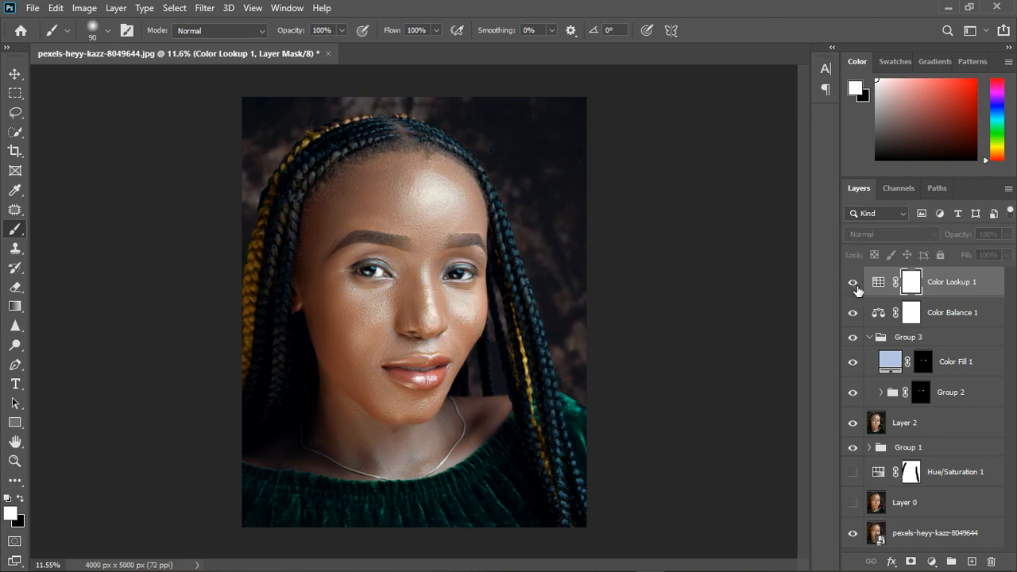
left_click(854, 284)
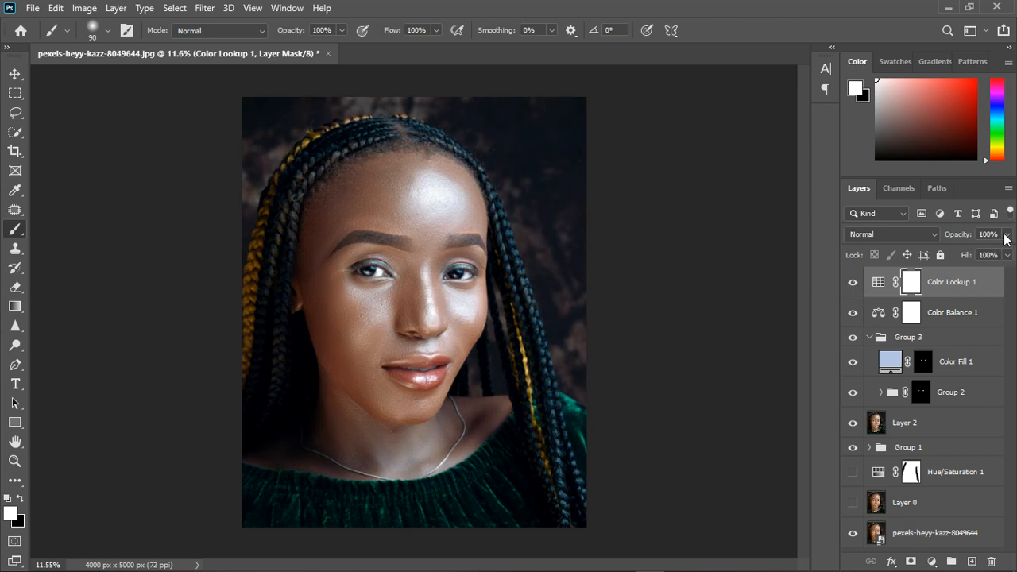
left_click(1007, 235)
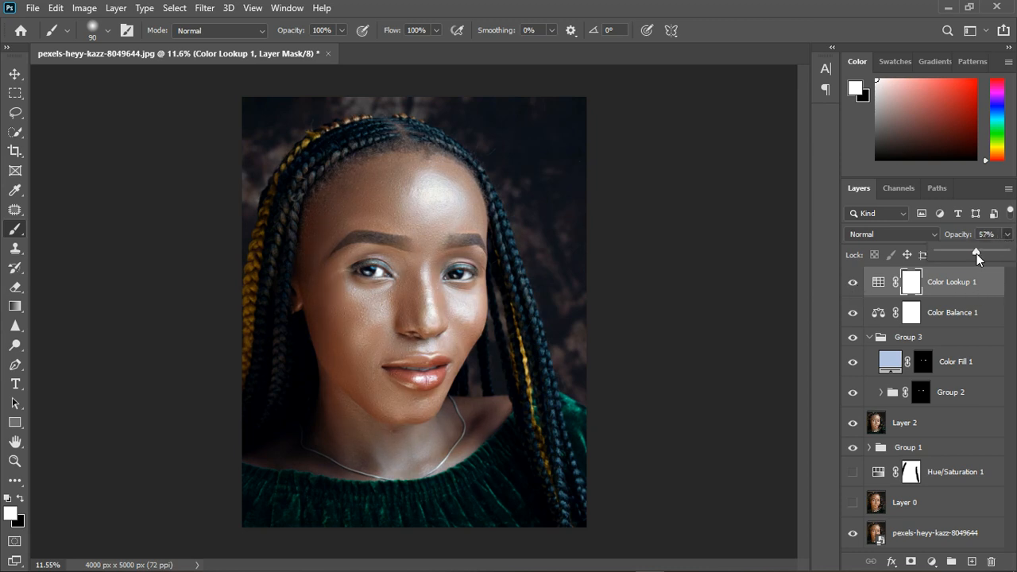
left_click_drag(974, 254, 977, 255)
left_click_drag(970, 332, 969, 332)
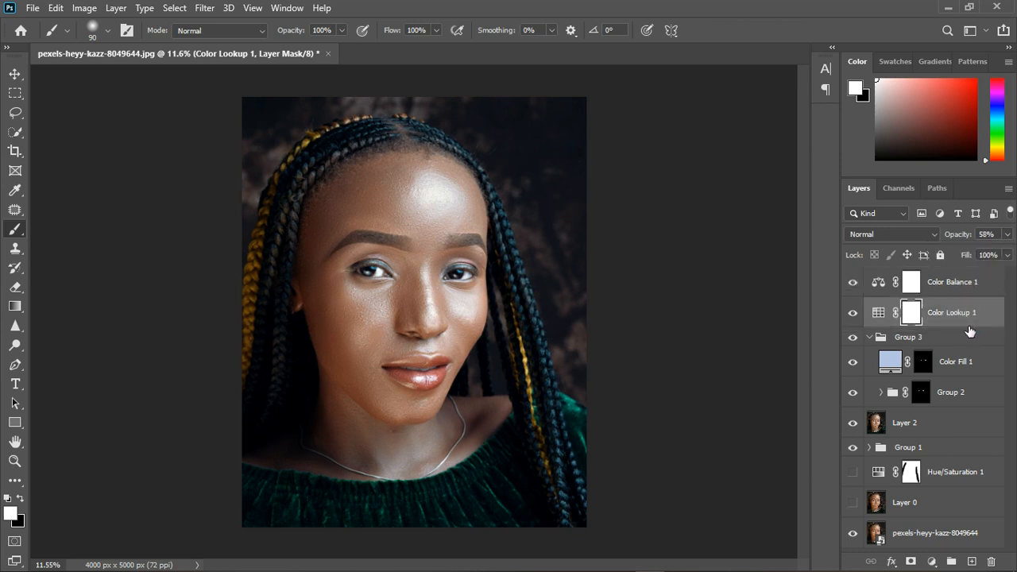
Raise the Color Lookup adjustment's opacity to 72%.
left_click(854, 284)
left_click(878, 315)
left_click(1007, 234)
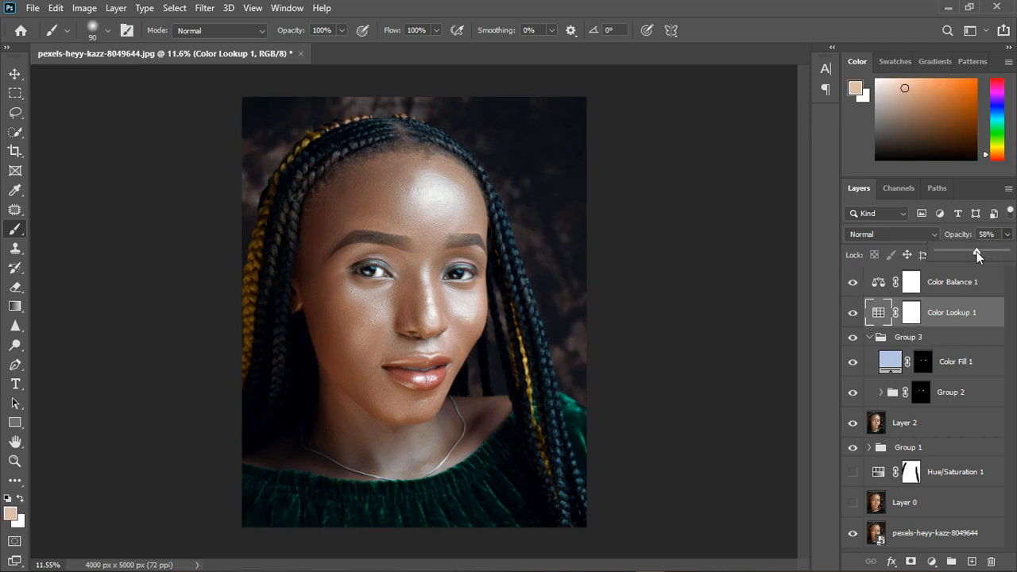
left_click_drag(978, 254, 988, 260)
left_click(984, 290)
left_click(982, 289)
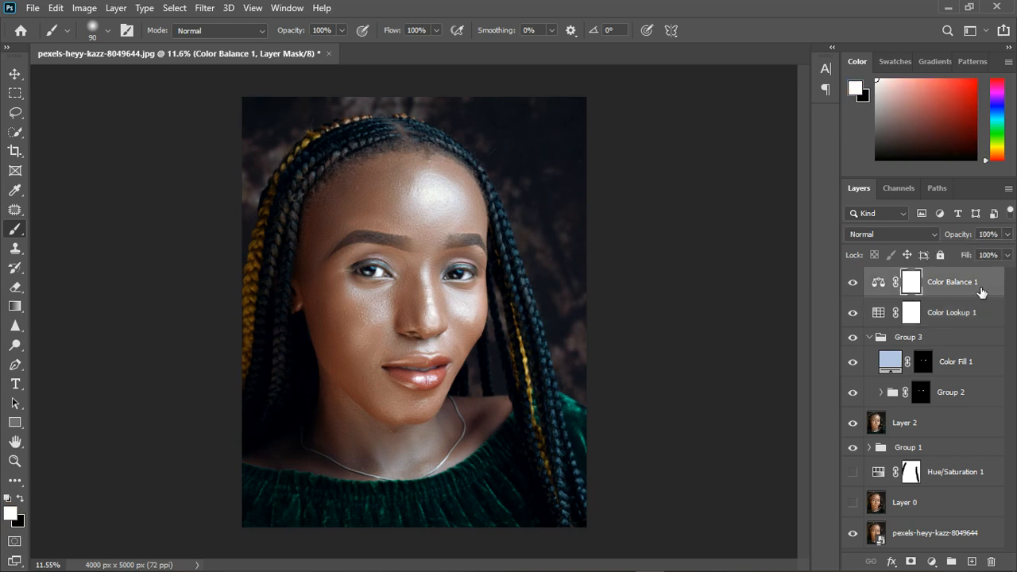
Compare the portrait with and without the Color Lookup adjustment, and lower its opacity slightly.
left_click(979, 319)
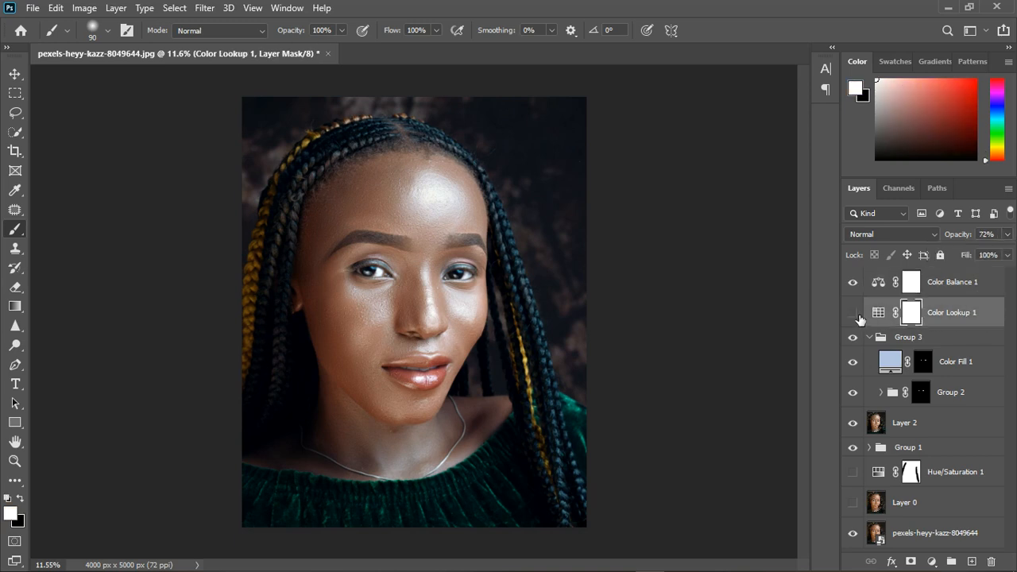
left_click(855, 314)
left_click(1007, 233)
left_click_drag(990, 251, 975, 253)
Stamp all visible layers into a new merged layer above the Color Balance adjustment.
left_click(977, 321)
left_click(991, 293)
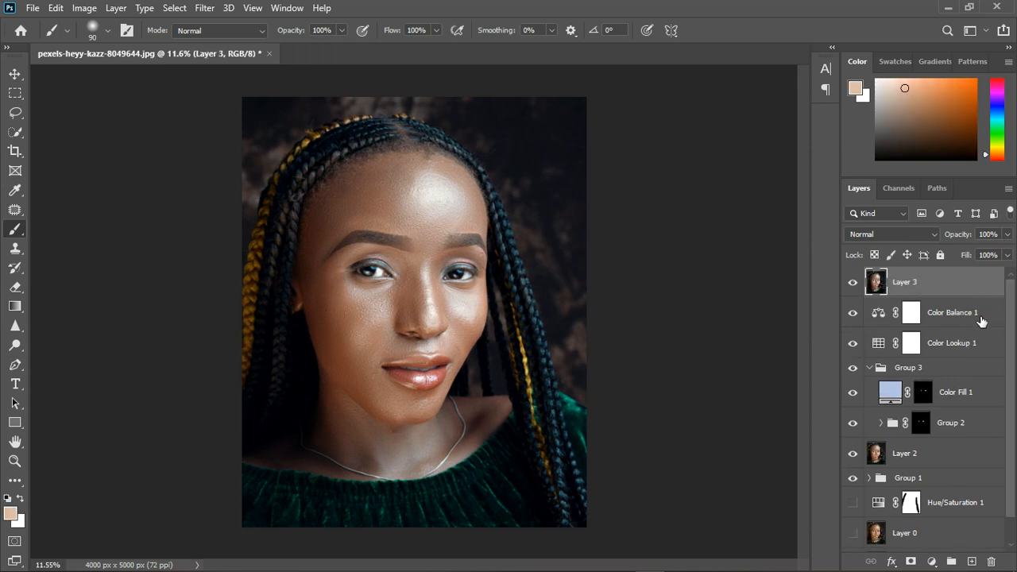
Hide Color Balance, Color Lookup, Group 3, Group 2, Layer 2 and Group 1, keeping only the merged top layer and the original photo visible.
left_click(981, 320)
left_click(853, 313)
left_click(852, 342)
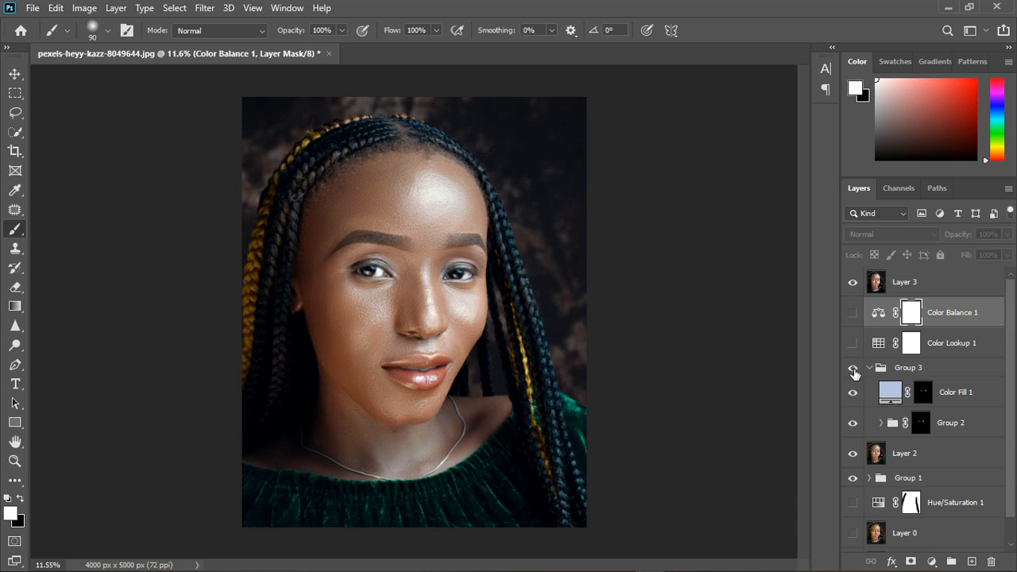
left_click(853, 423)
left_click(853, 452)
left_click(853, 367)
left_click(852, 478)
scroll(920, 405, "down", 1)
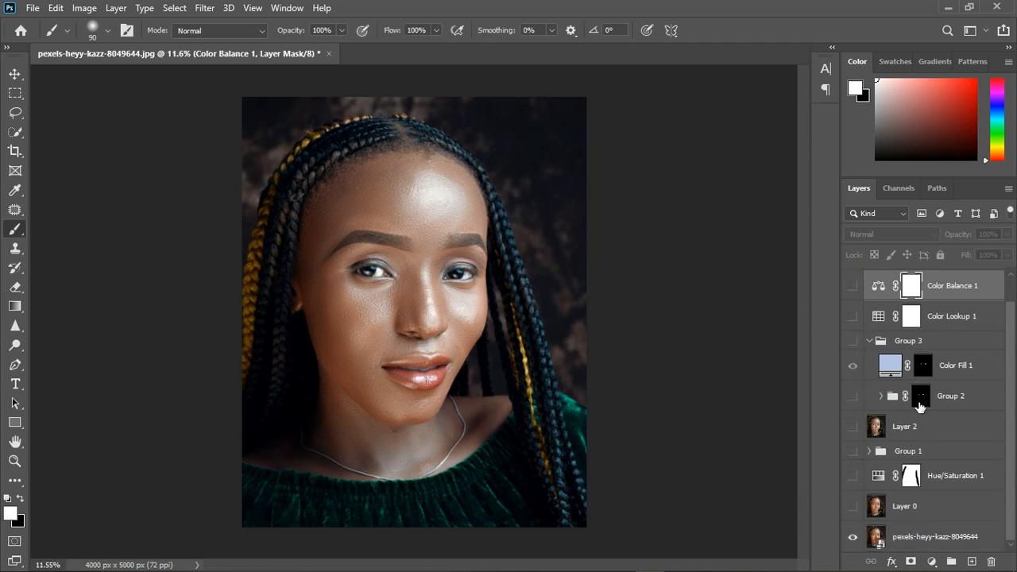
left_click(853, 538)
scroll(938, 464, "up", 1)
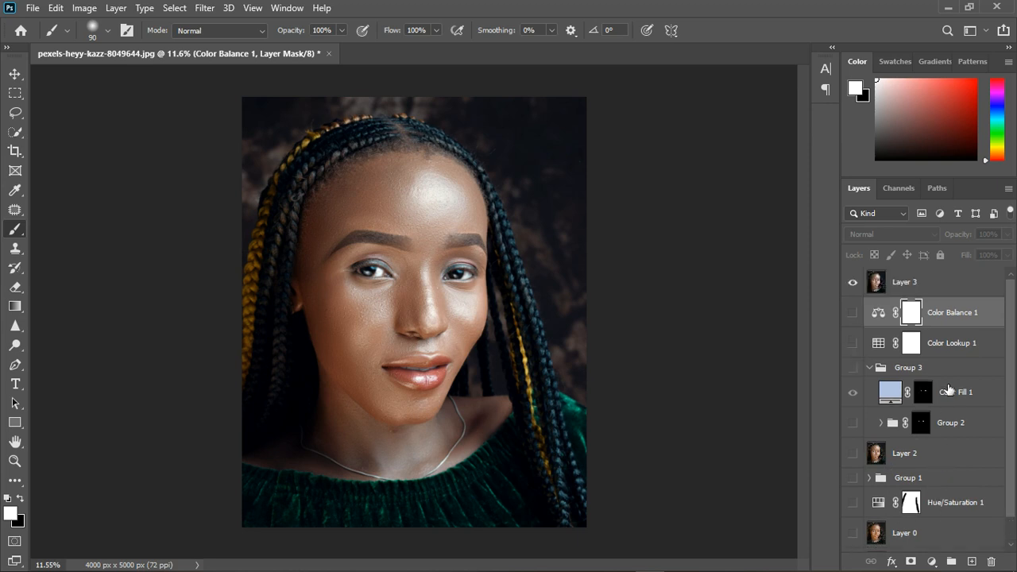
Compare the finished retouch with the original photo by toggling the visibility of the merged top layer.
left_click(852, 282)
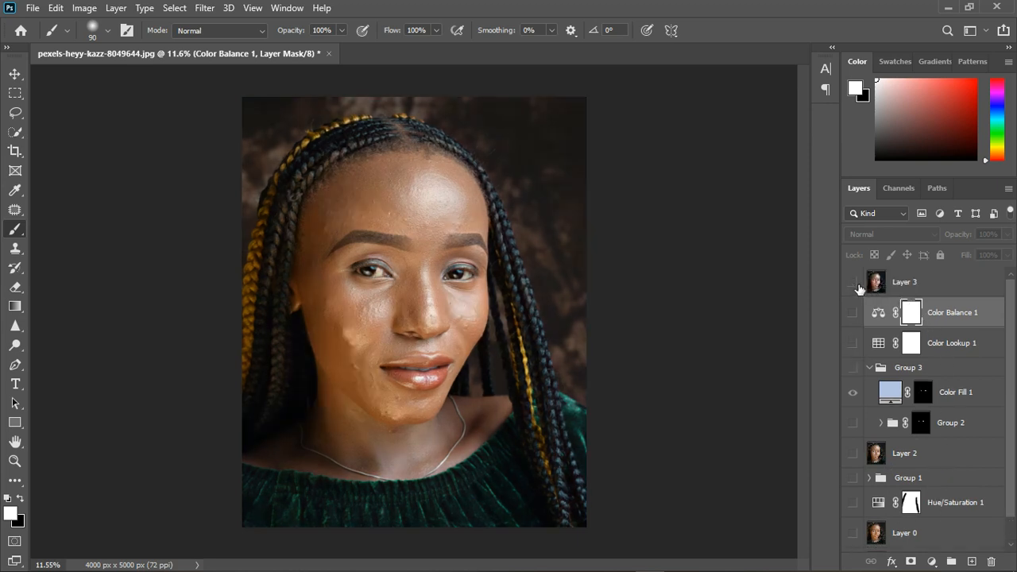
left_click(855, 284)
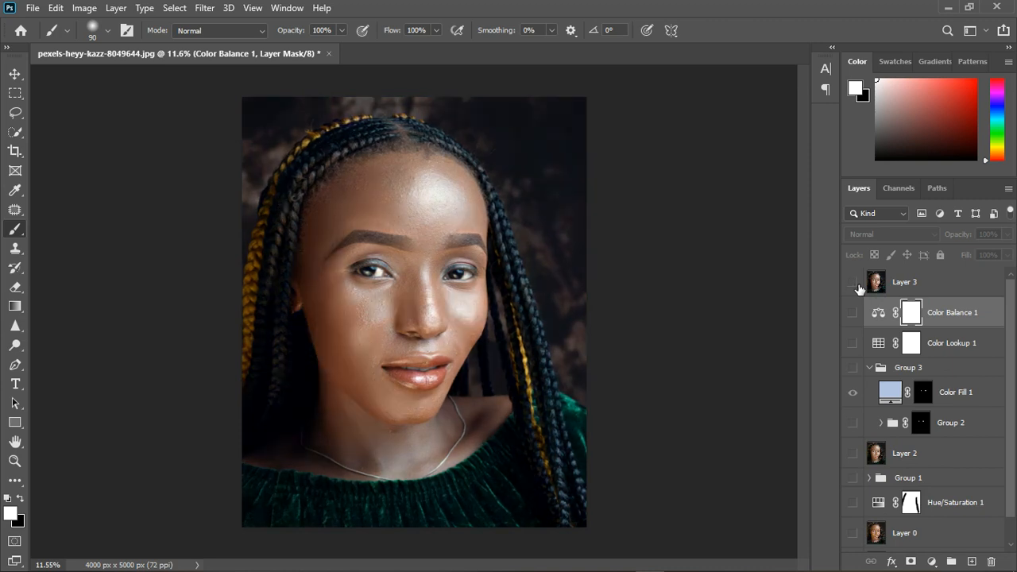
left_click(855, 284)
left_click(856, 284)
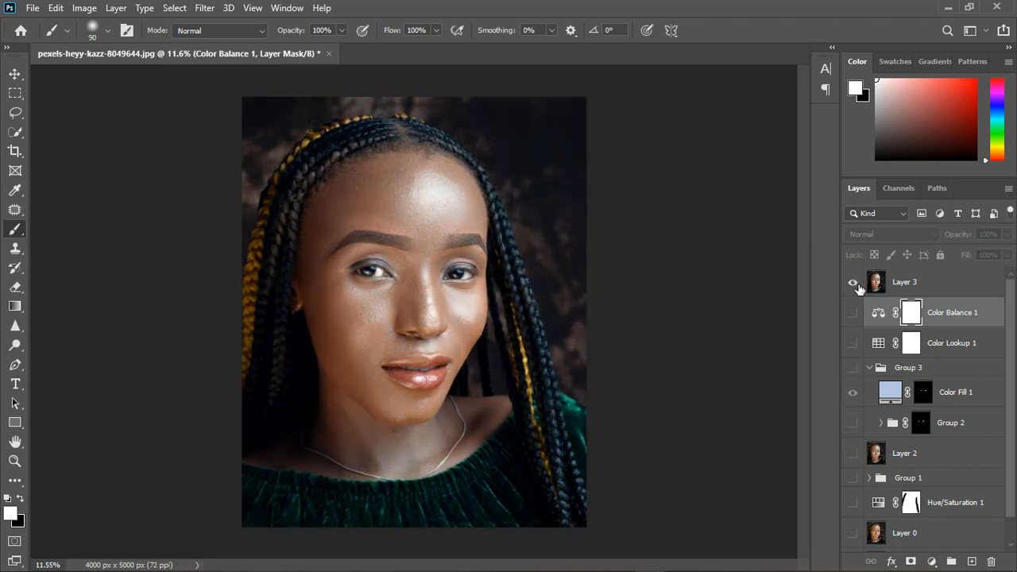